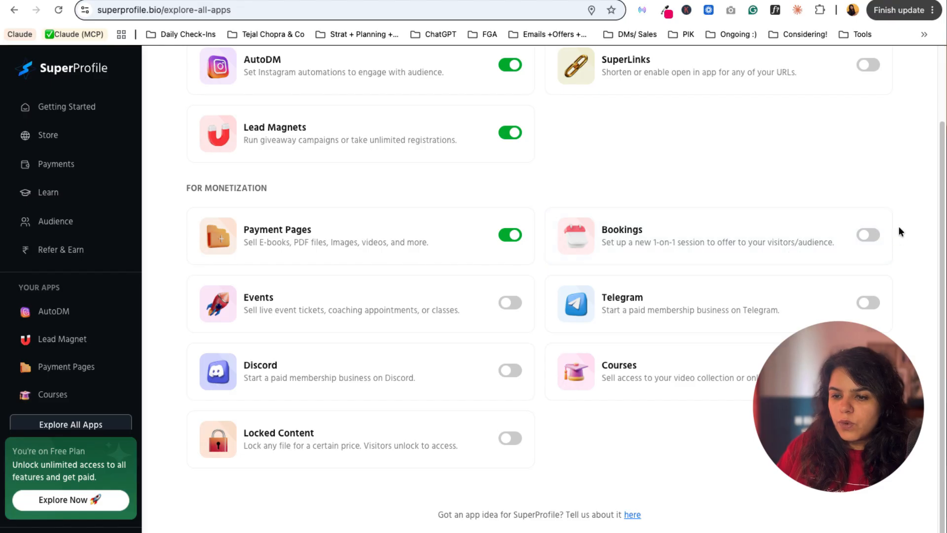
# Enable the Bookings app and start a new payment page for selling Digital Products.
pyautogui.click(868, 235)
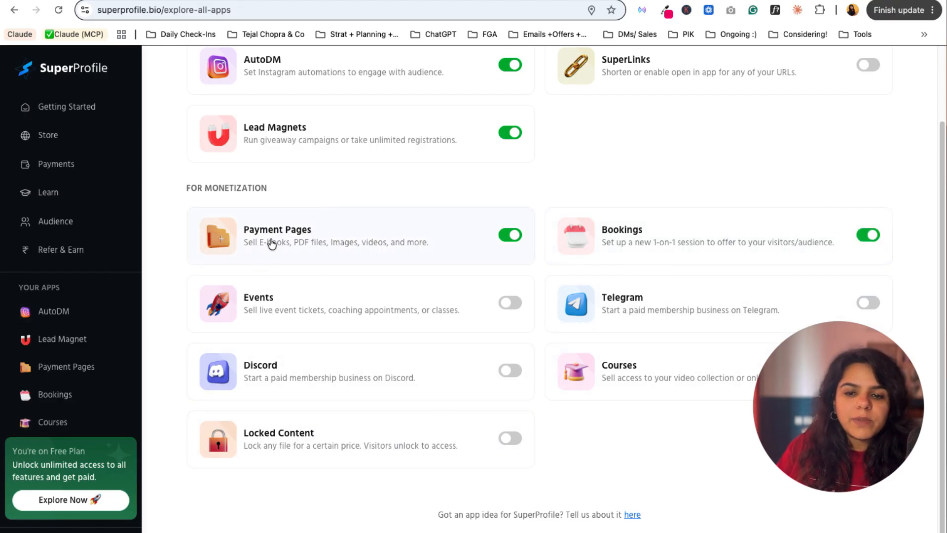
pyautogui.click(67, 367)
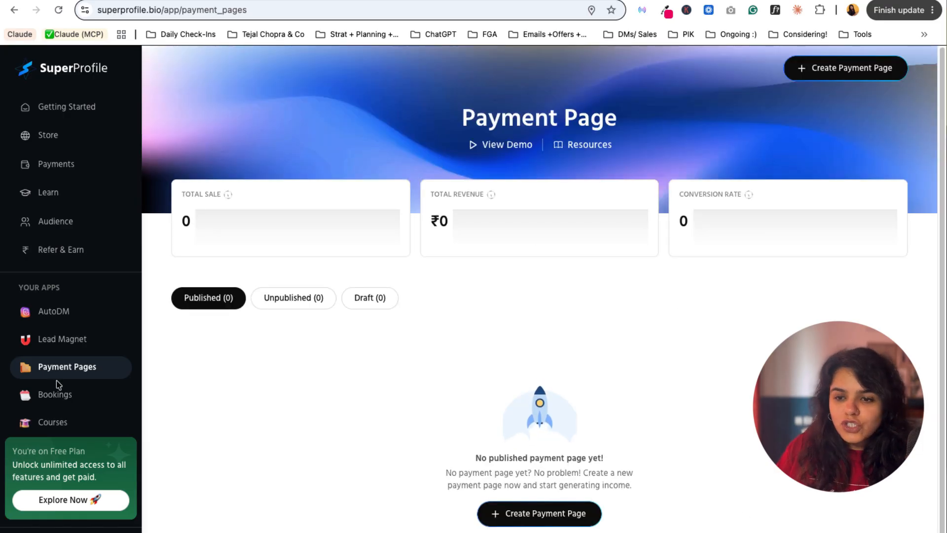
pyautogui.moveTo(483, 196)
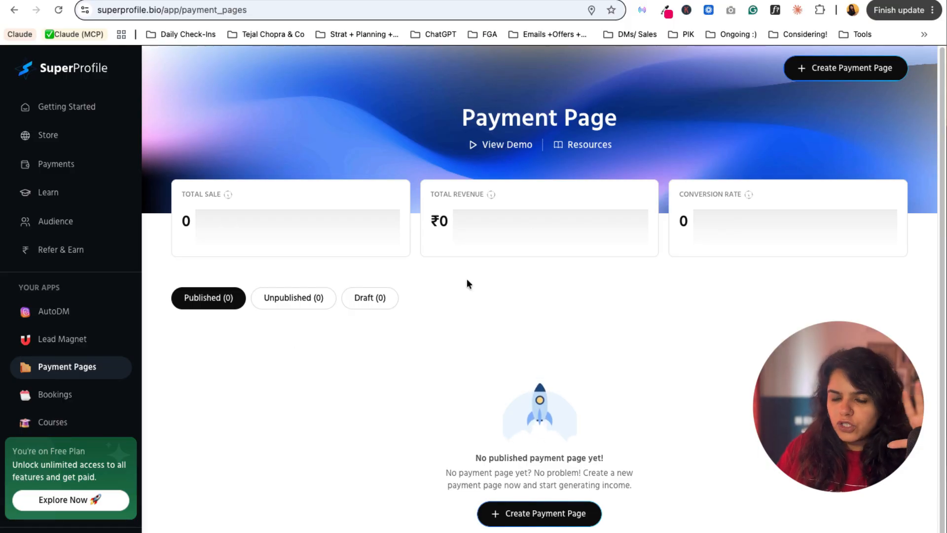
pyautogui.click(530, 521)
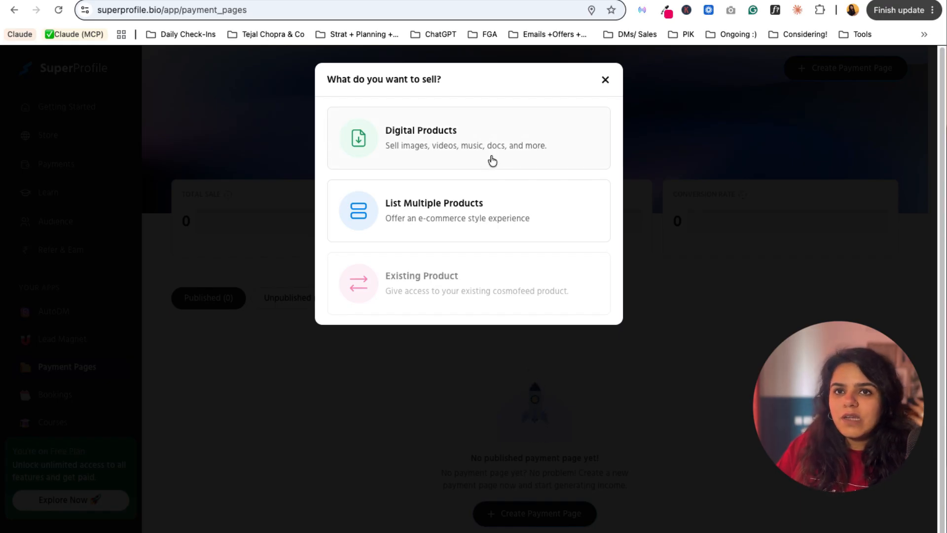
pyautogui.click(446, 132)
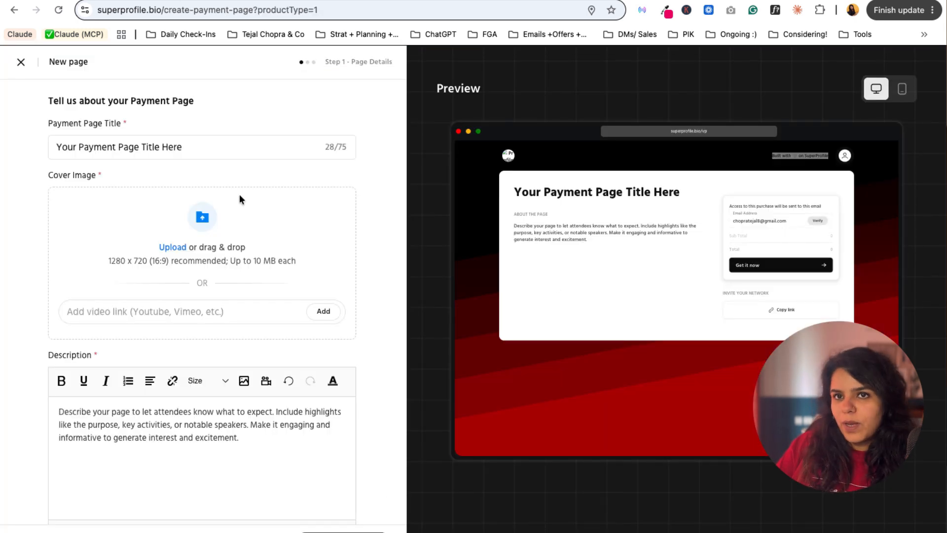
# Replace the placeholder payment page title with "Content Made Easy".
pyautogui.scroll(-2, 241, 199)
pyautogui.scroll(-3, 241, 198)
pyautogui.scroll(5, 237, 192)
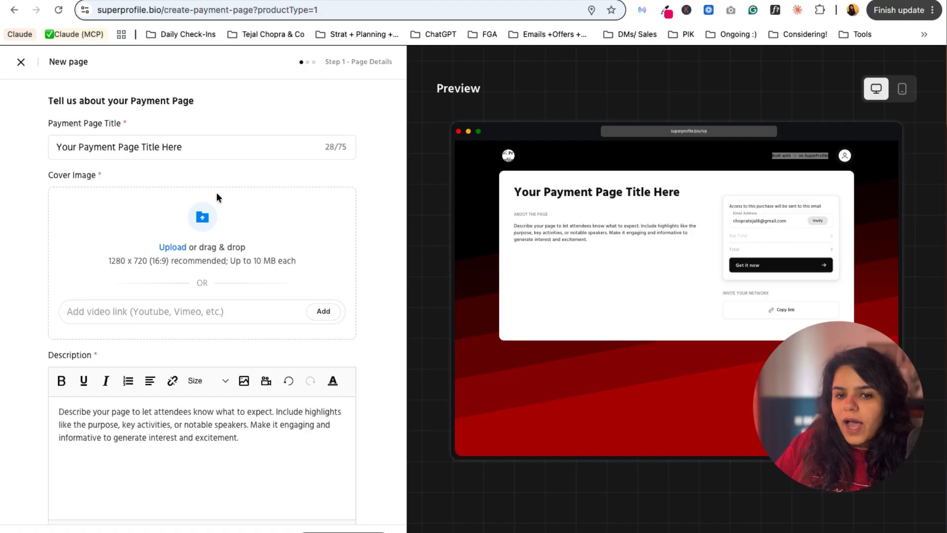
pyautogui.scroll(-5, 104, 364)
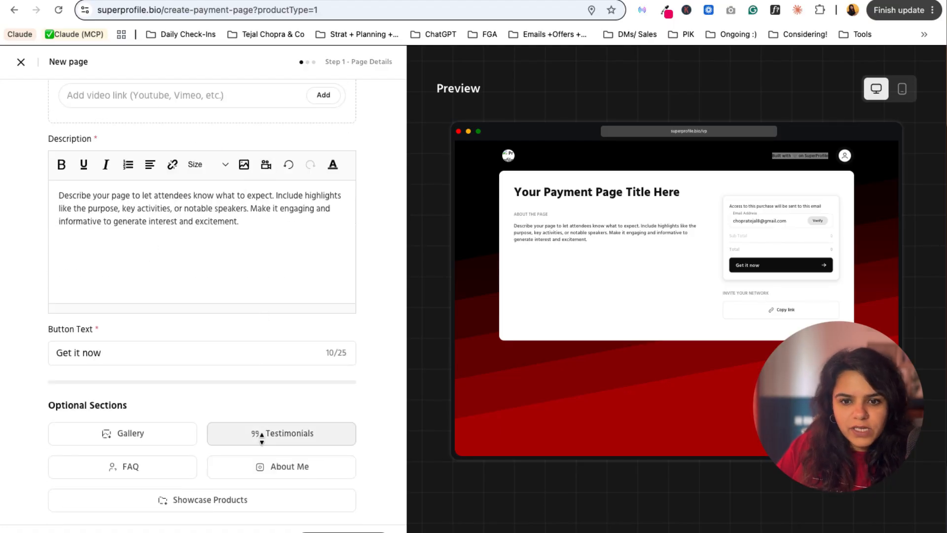
pyautogui.scroll(5, 184, 360)
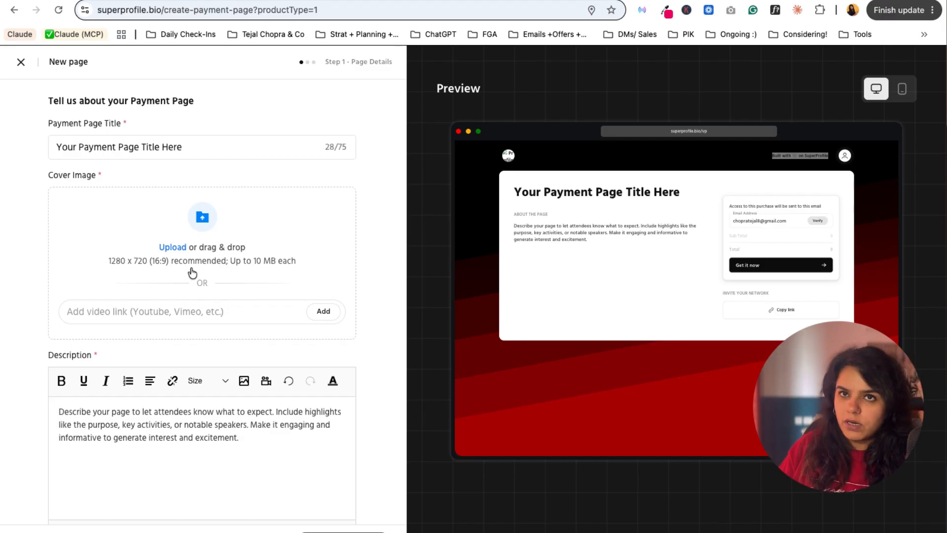
pyautogui.moveTo(187, 147); pyautogui.dragTo(39, 148)
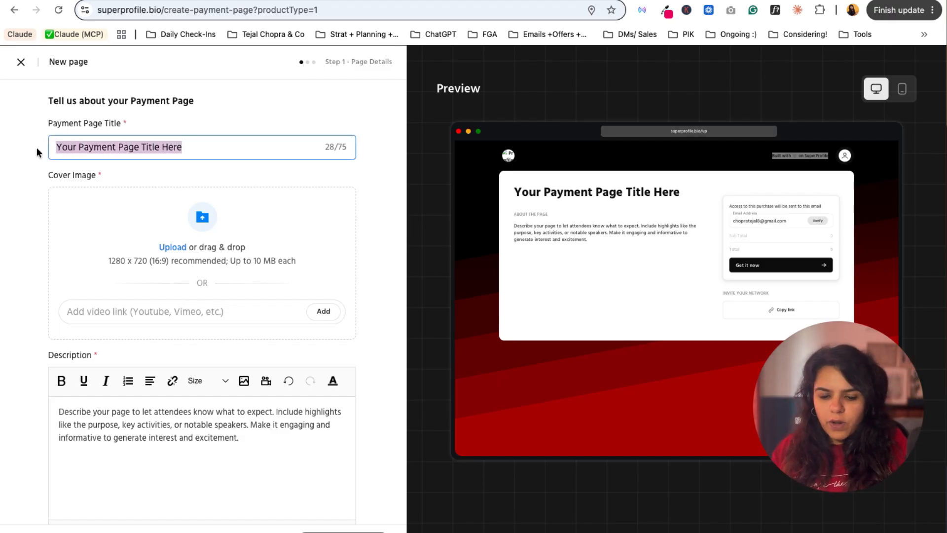
pyautogui.write('Content')
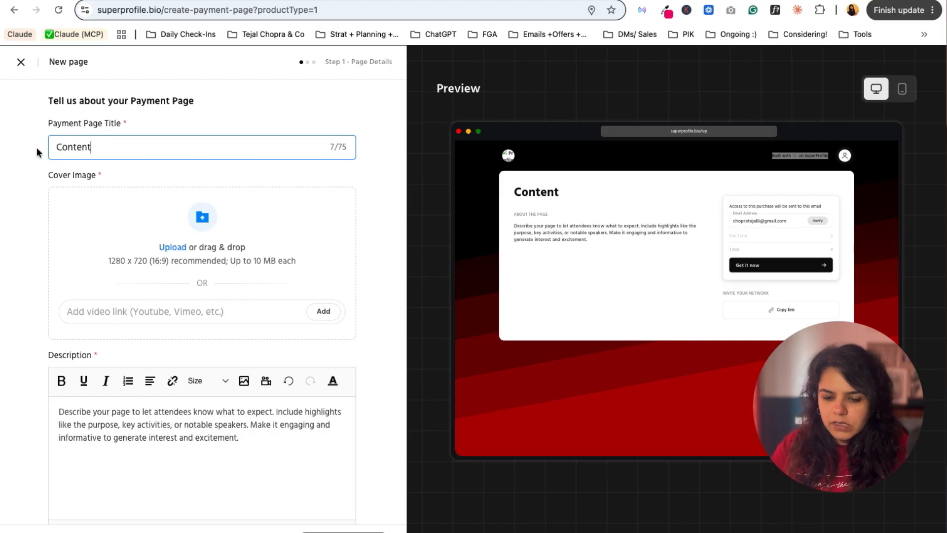
pyautogui.write(' Mde')
pyautogui.press('BackSpace')
pyautogui.press('BackSpace')
pyautogui.write('a')
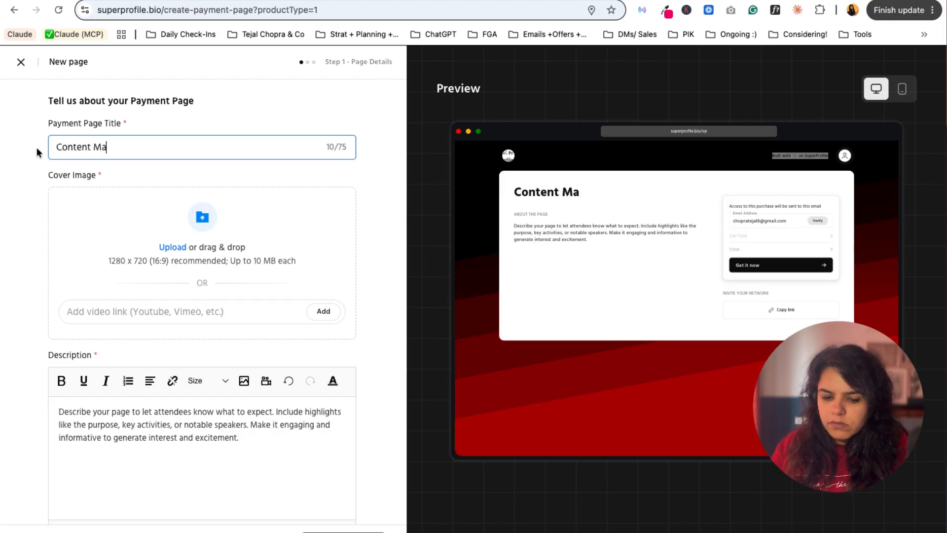
pyautogui.write('de Easy')
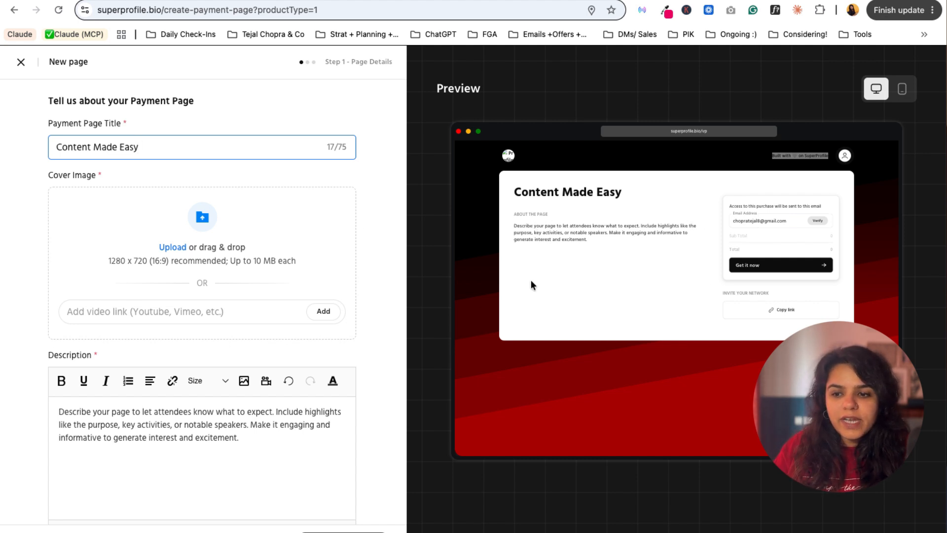
# Start the cover image upload and search the Mac for "content made easy mockup".
pyautogui.click(175, 246)
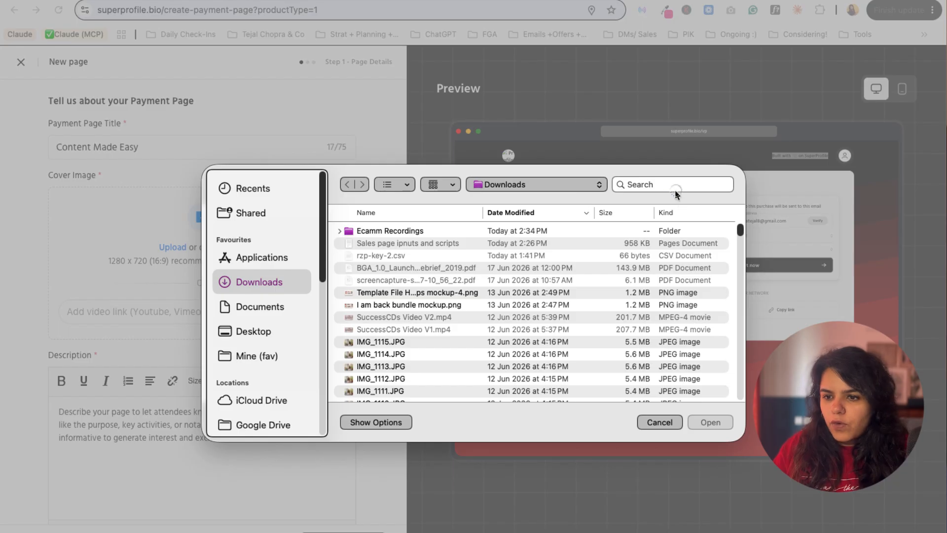
pyautogui.click(674, 187)
pyautogui.write('co')
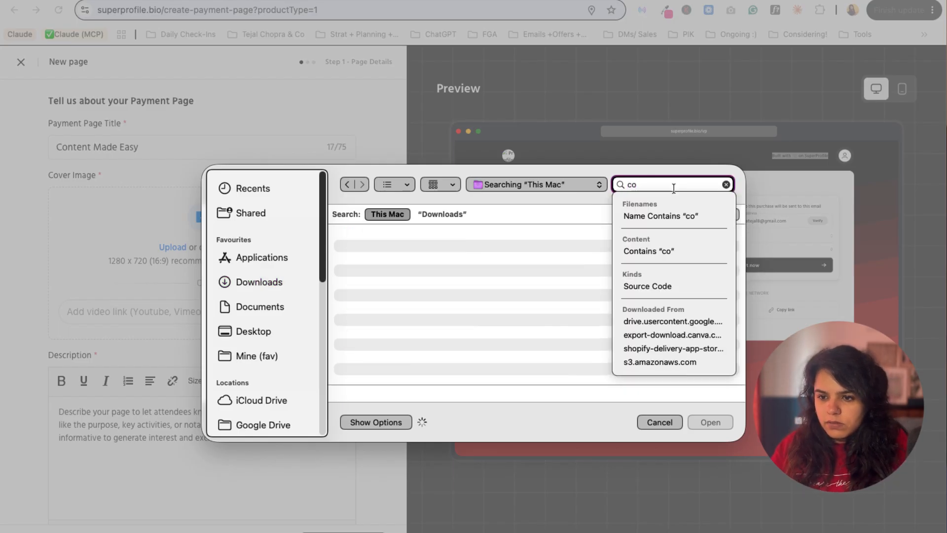
pyautogui.write('ntent ')
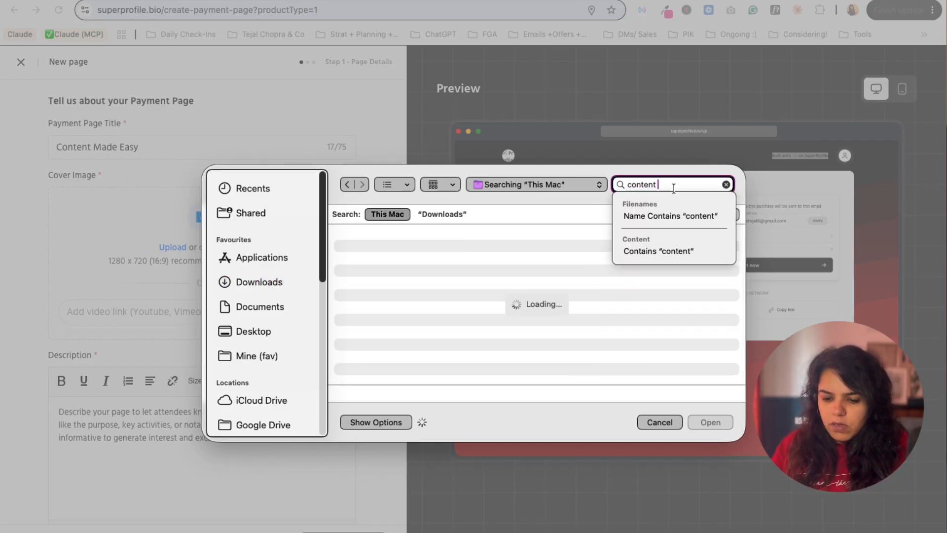
pyautogui.write('made easy')
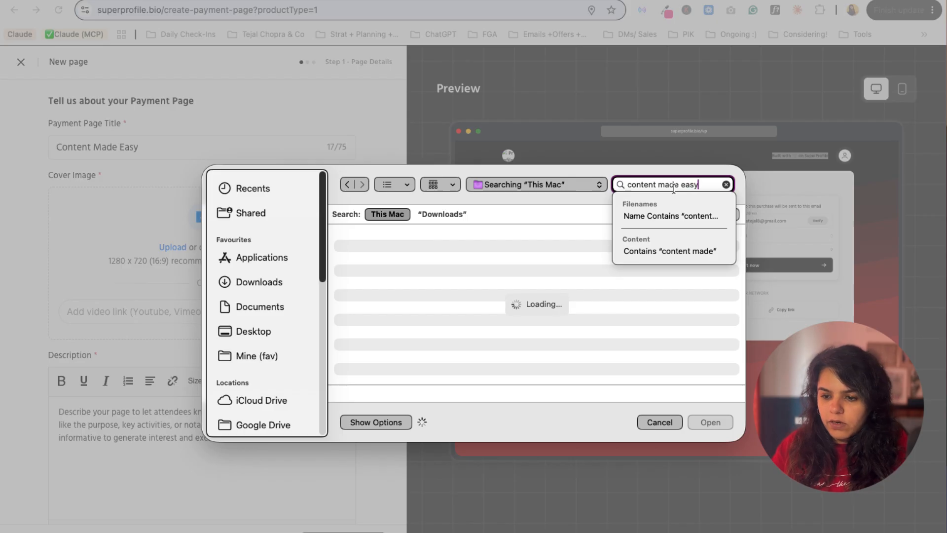
pyautogui.write(' mockup')
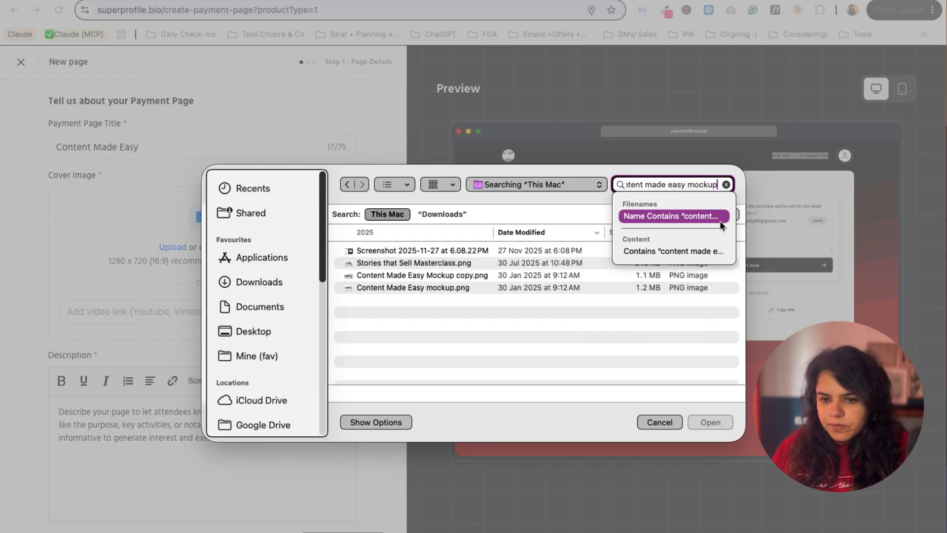
# Preview the two Content Made Easy mockup images and upload "Content Made Easy Mockup copy.png" as the cover image.
pyautogui.click(434, 276)
pyautogui.press('space')
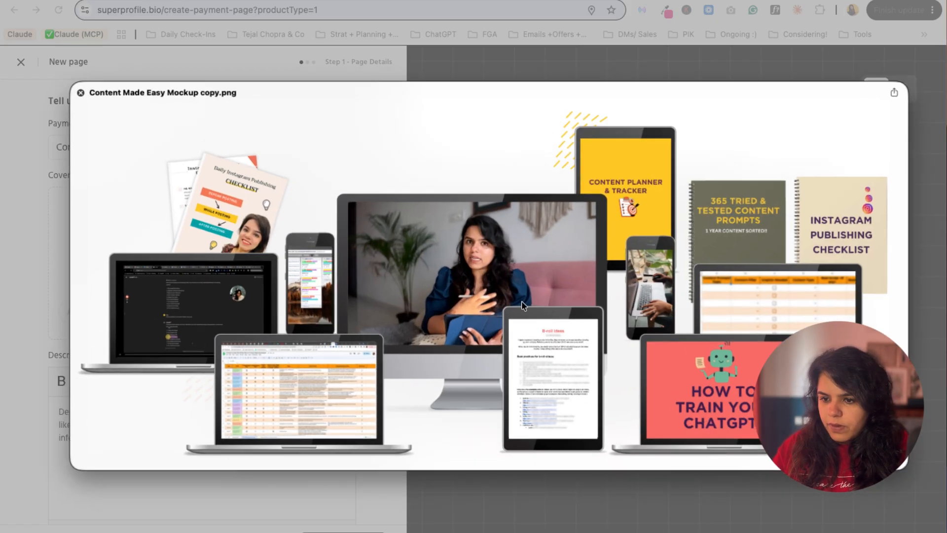
pyautogui.press('Down')
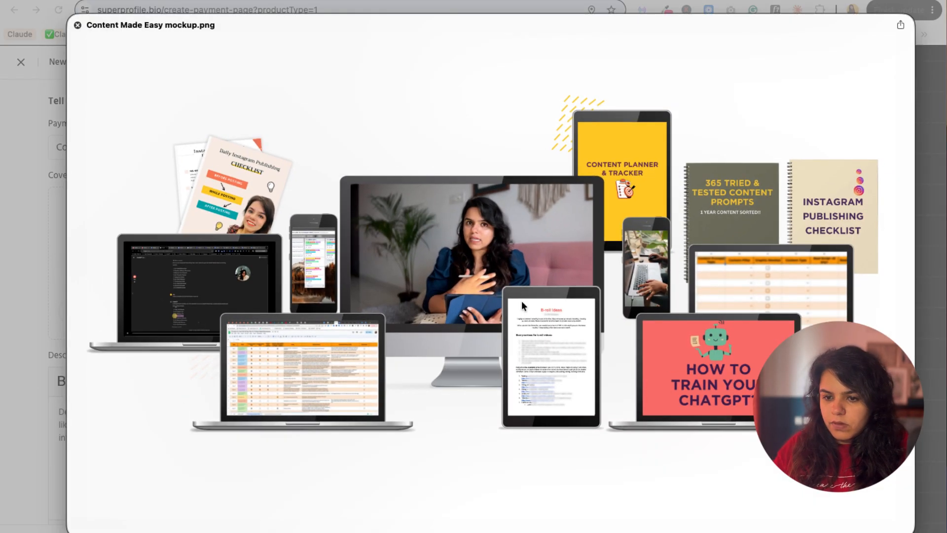
pyautogui.click(77, 25)
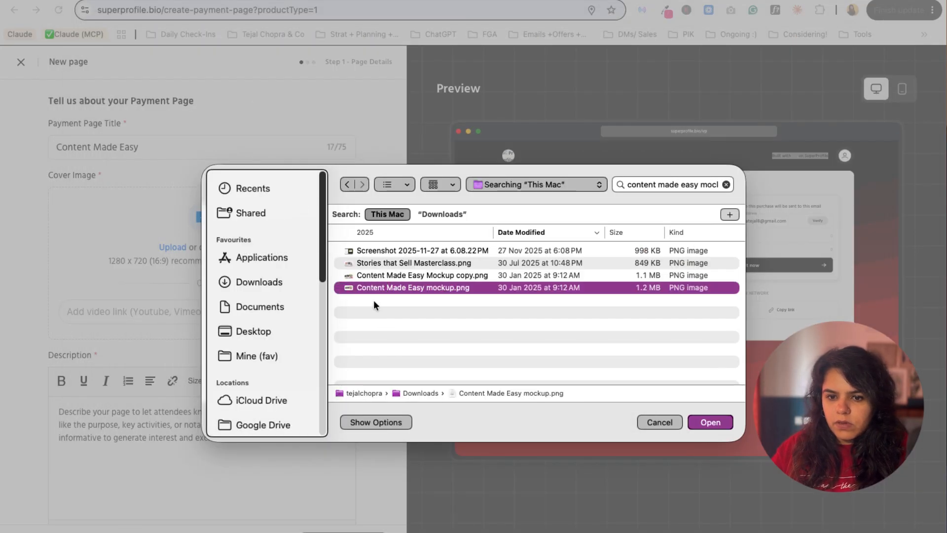
pyautogui.doubleClick(379, 279)
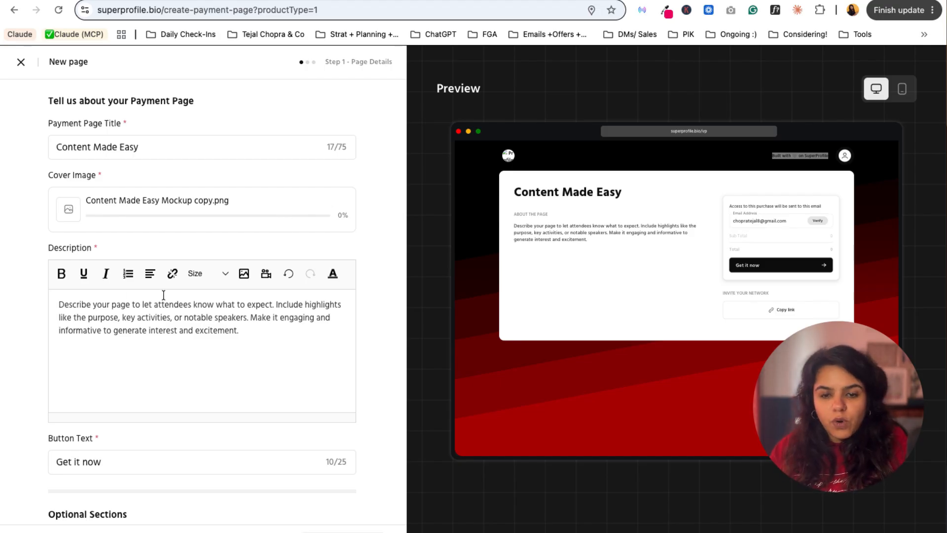
# Switch to Safari and copy the entire "What's included" description from the existing Content Made Easy page.
pyautogui.press('super+Tab')
pyautogui.press('super+Tab')
pyautogui.press('super+Tab')
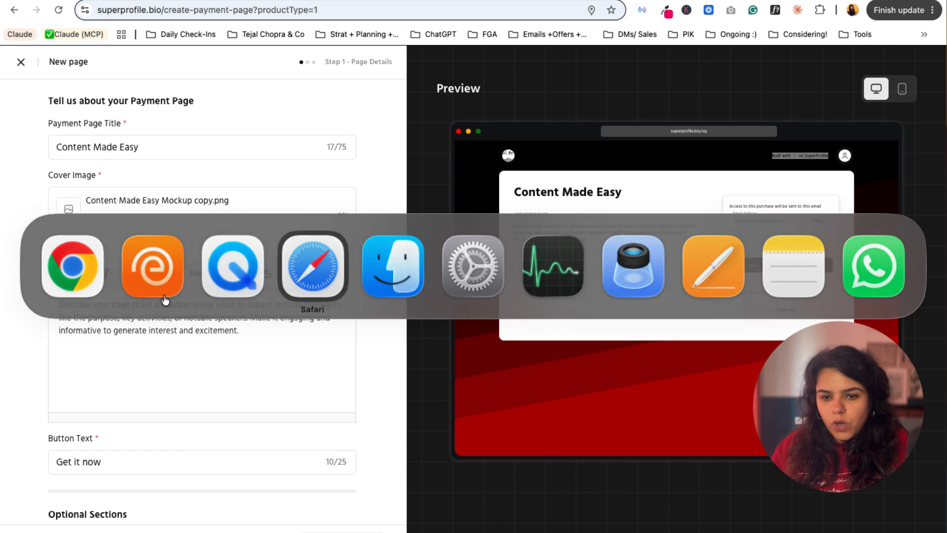
pyautogui.scroll(-5, 78, 120)
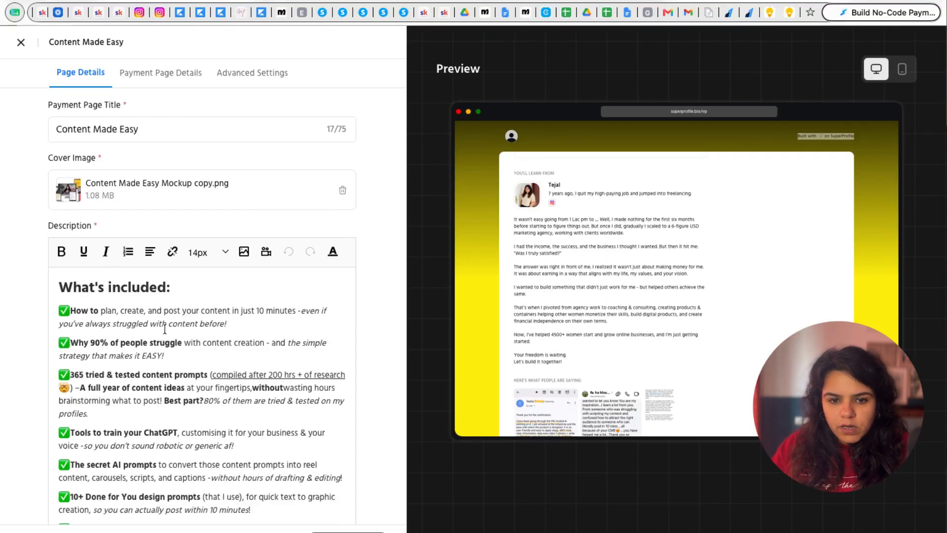
pyautogui.moveTo(78, 120); pyautogui.dragTo(209, 265)
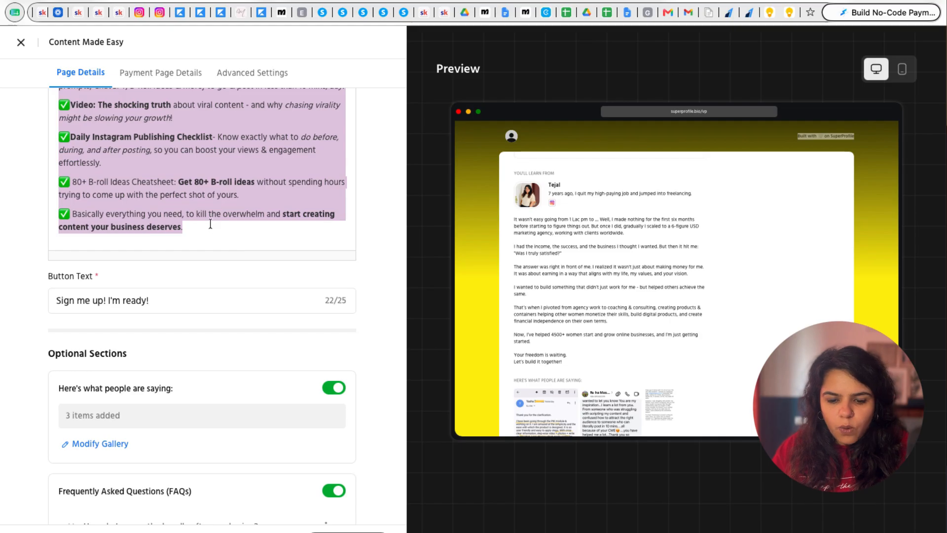
# Return to the new page in Chrome and replace the placeholder description with the copied "What's included" text.
pyautogui.press('super+Tab')
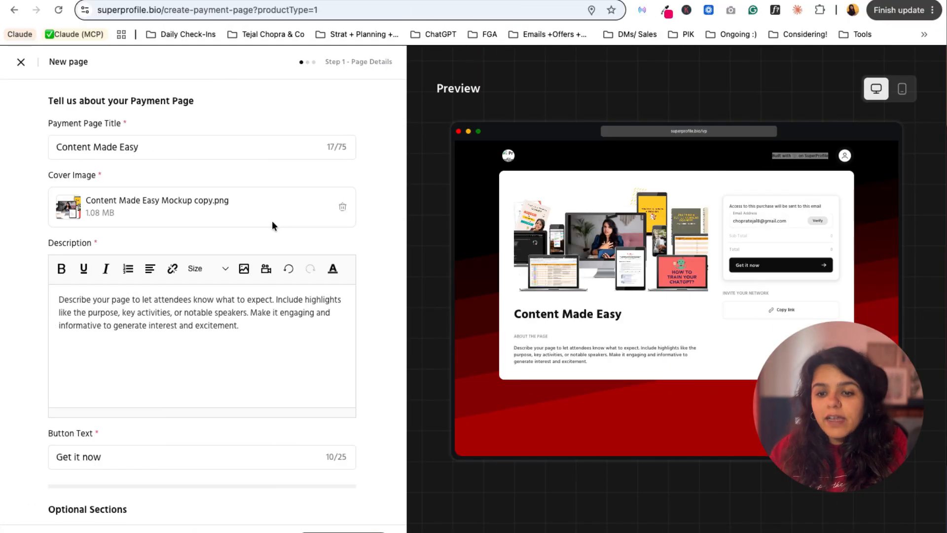
pyautogui.moveTo(253, 324); pyautogui.dragTo(63, 287)
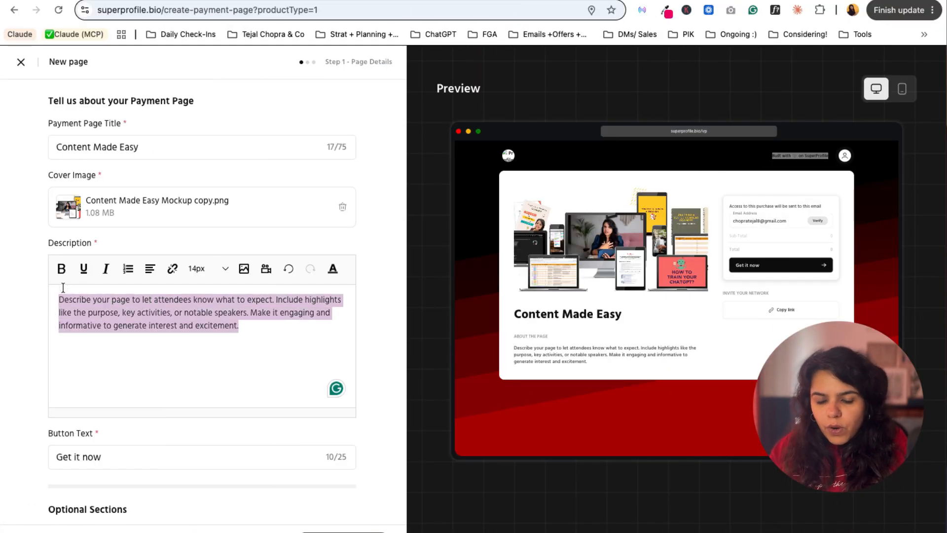
pyautogui.press('super+v')
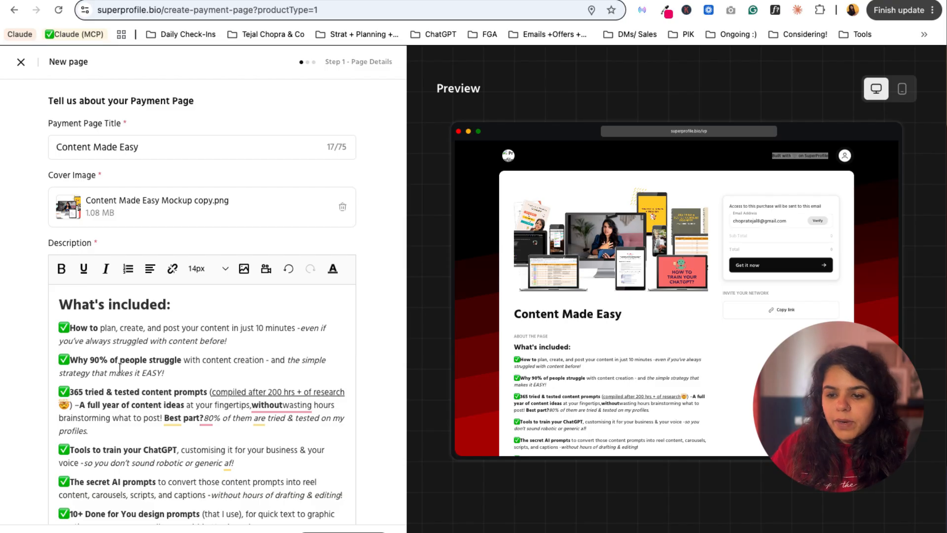
# Insert a space after the check mark emoji in each description bullet from "How to" through "Daily Instagram Publishing Checklist".
pyautogui.scroll(-4, 148, 375)
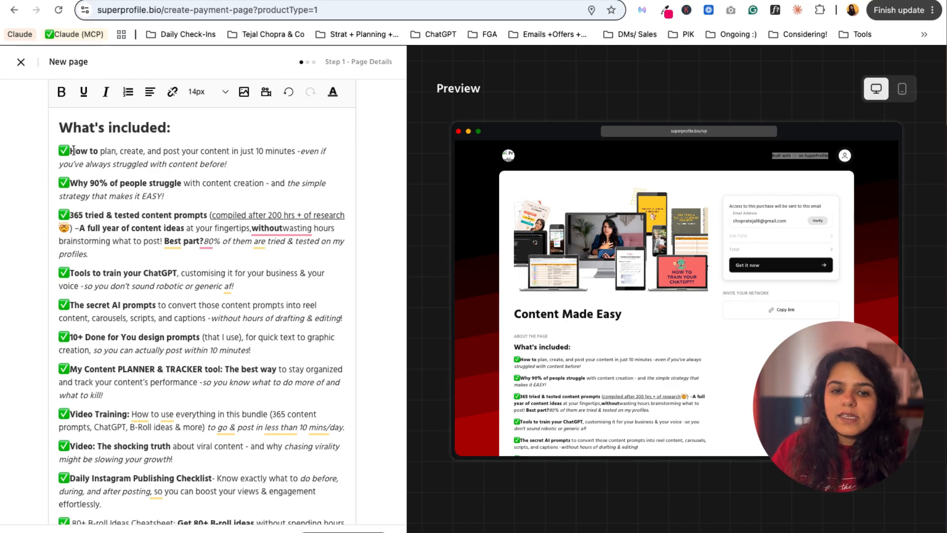
pyautogui.click(70, 151)
pyautogui.click(70, 183)
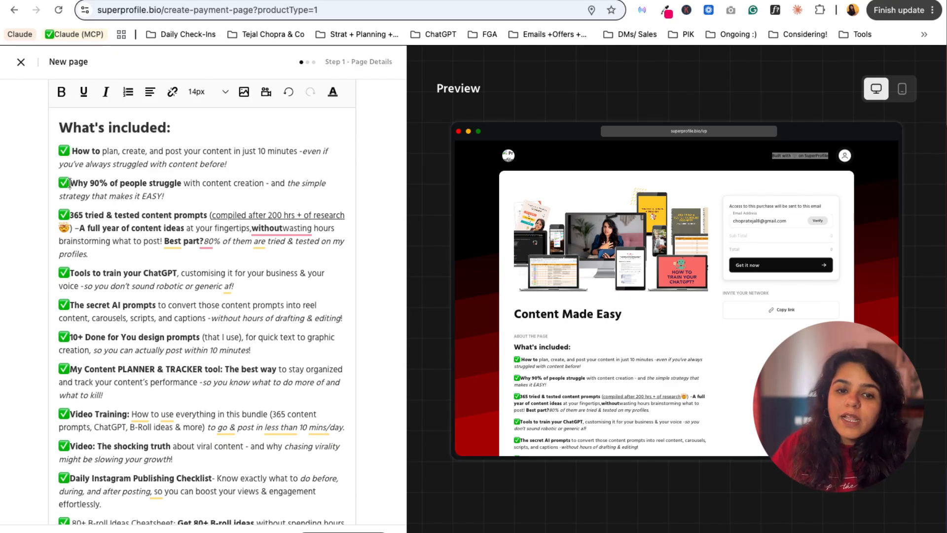
pyautogui.click(68, 216)
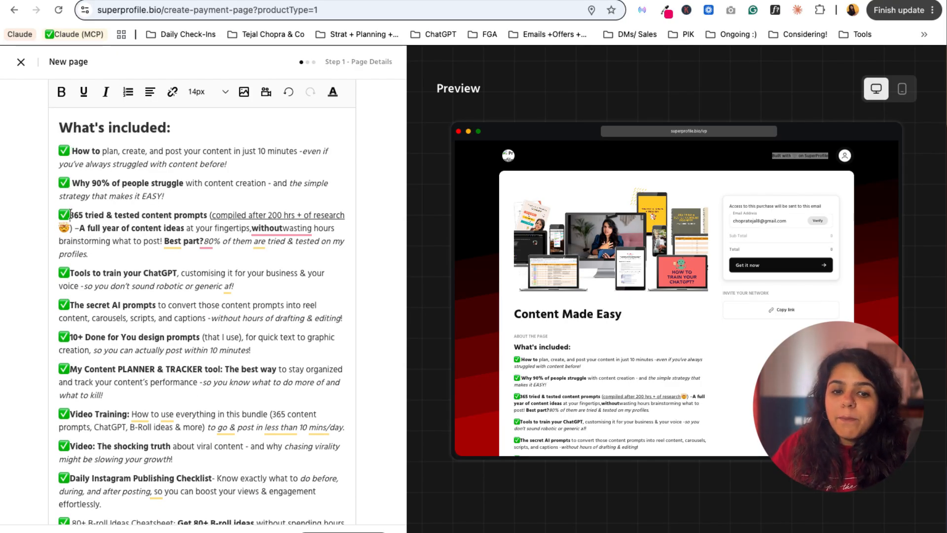
pyautogui.click(70, 273)
pyautogui.click(69, 305)
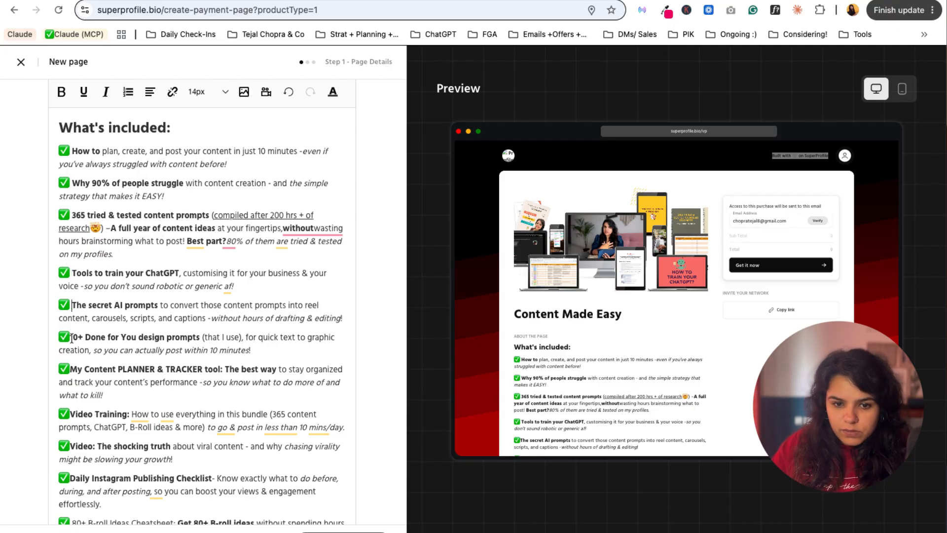
pyautogui.click(71, 370)
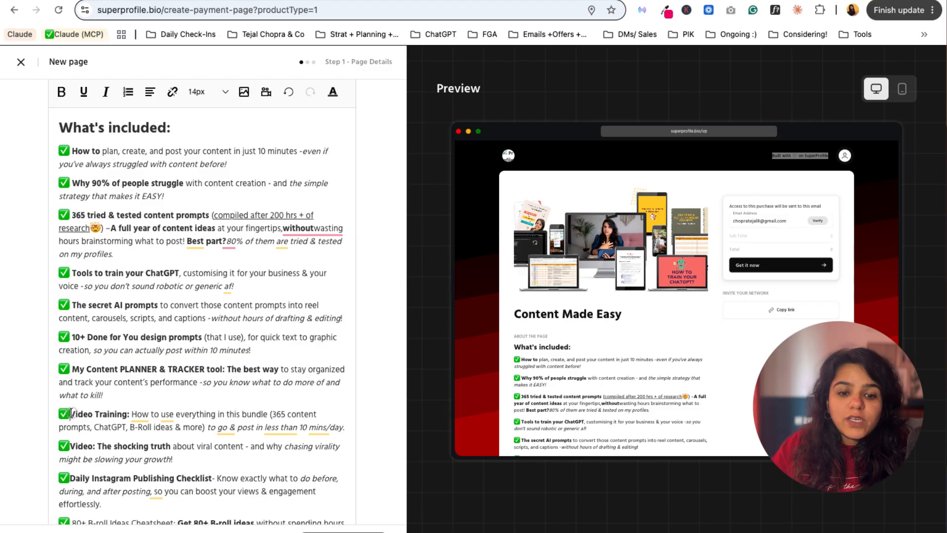
pyautogui.scroll(-1, 92, 417)
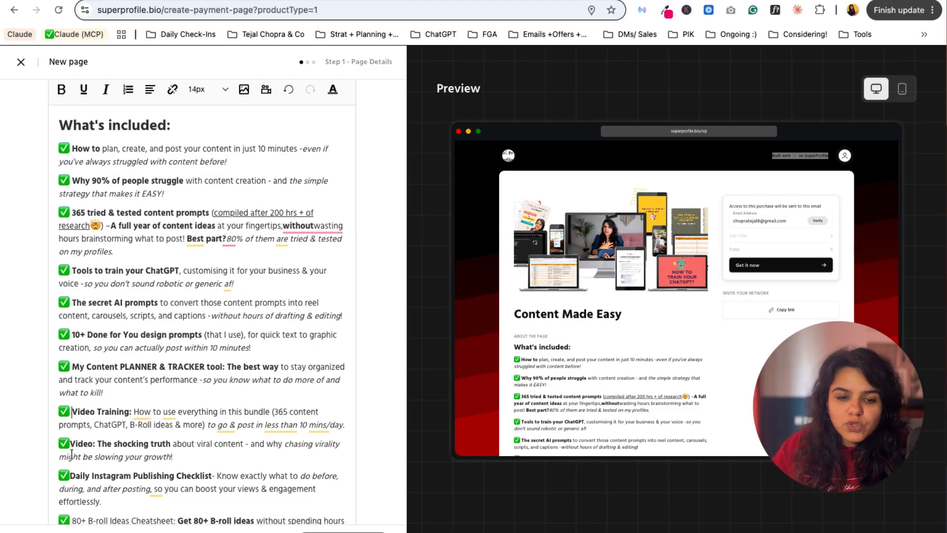
pyautogui.click(70, 444)
pyautogui.click(71, 476)
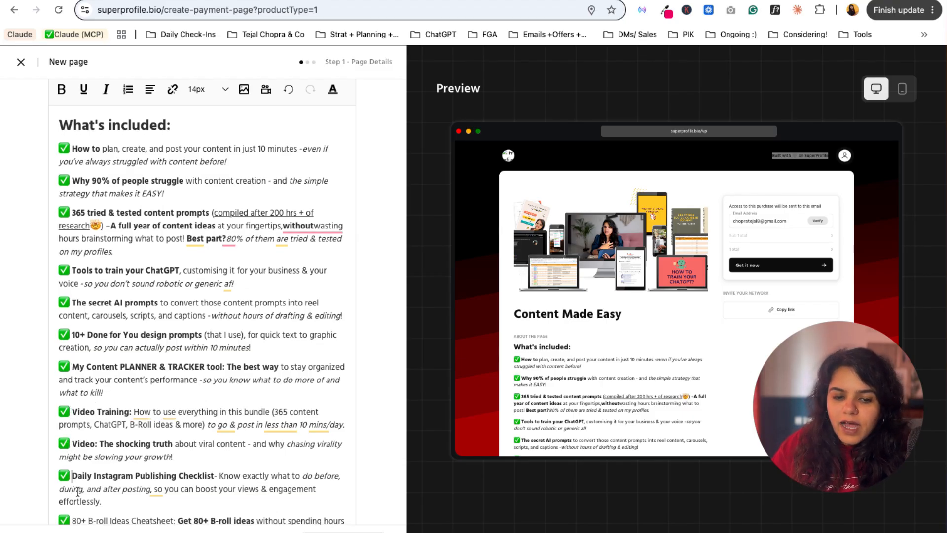
pyautogui.scroll(-4, 74, 453)
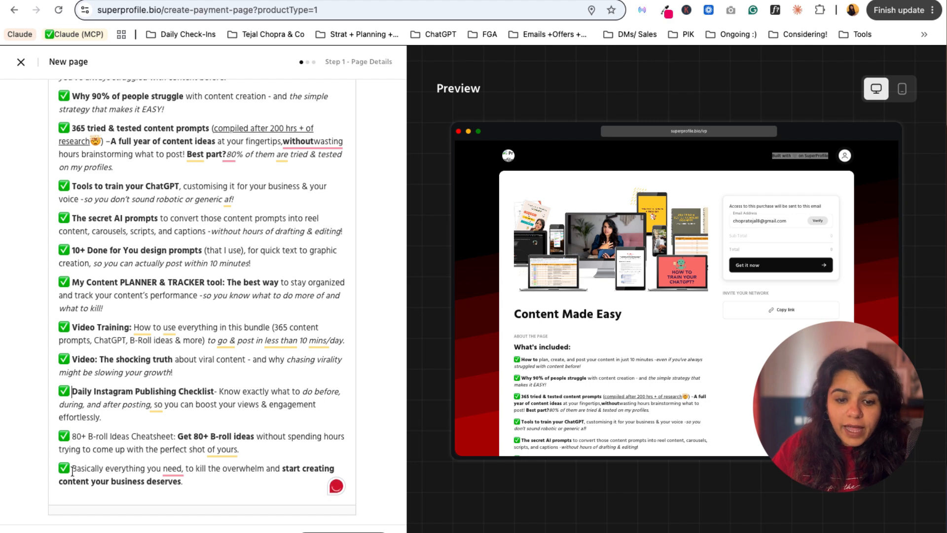
pyautogui.scroll(5, 201, 287)
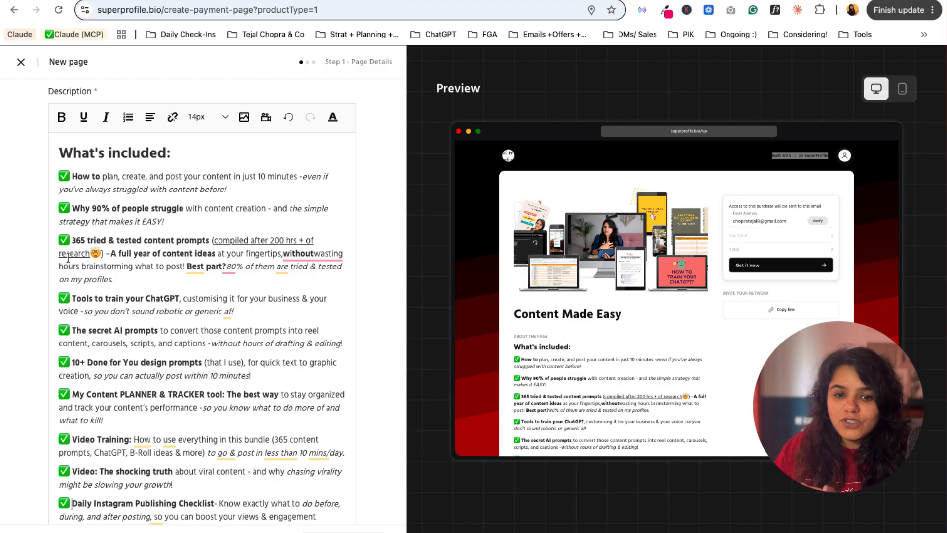
pyautogui.scroll(-3, 242, 362)
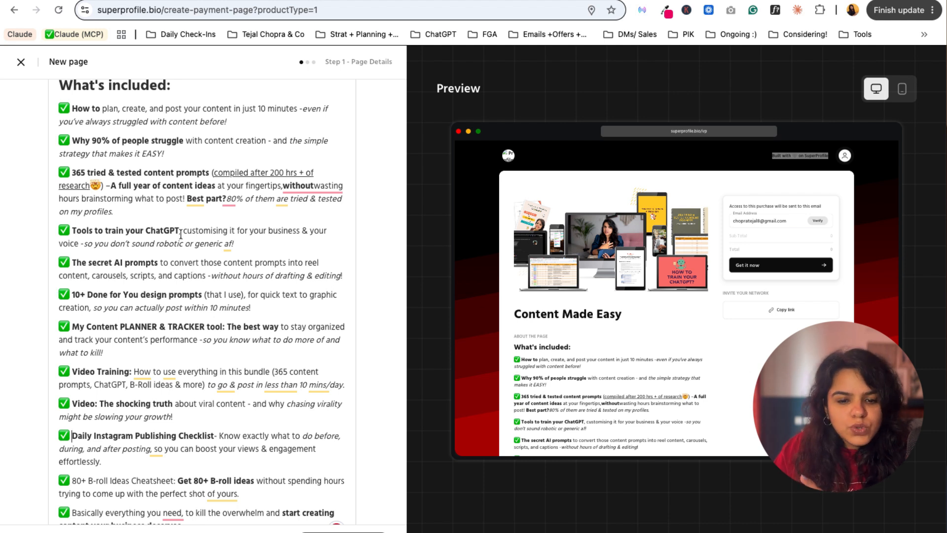
pyautogui.scroll(-3, 210, 386)
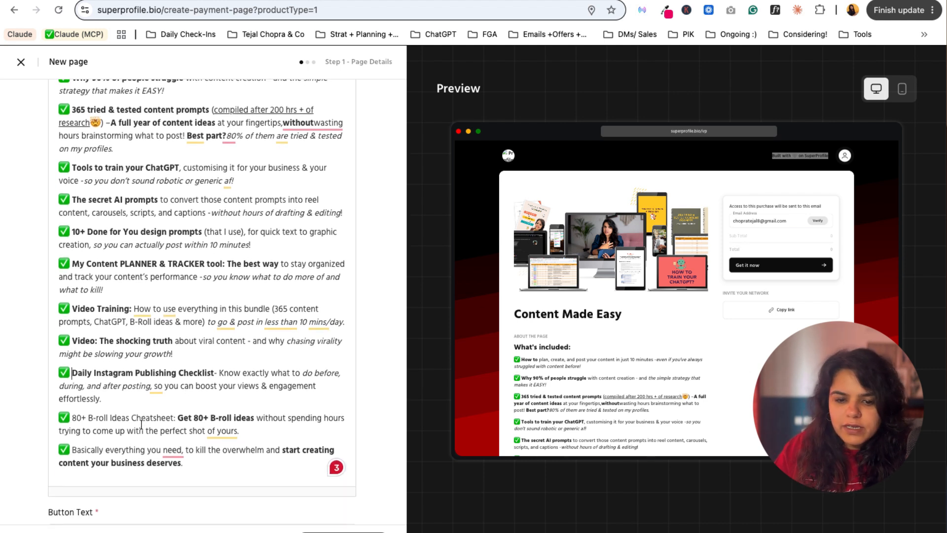
pyautogui.scroll(-3, 173, 340)
pyautogui.scroll(15, 182, 316)
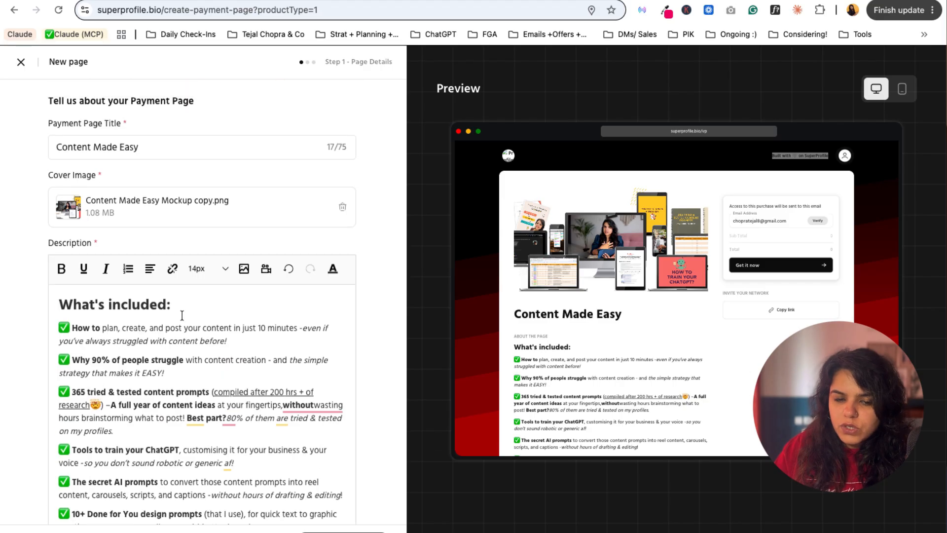
# Replace the payment page's button text with "I'm ready! Sign me up".
pyautogui.scroll(-10, 212, 321)
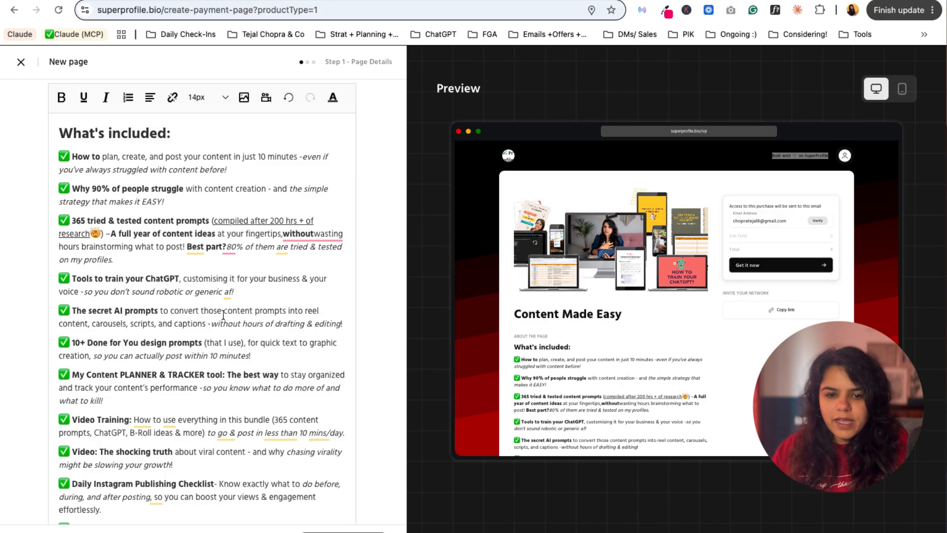
pyautogui.moveTo(120, 353); pyautogui.dragTo(50, 347)
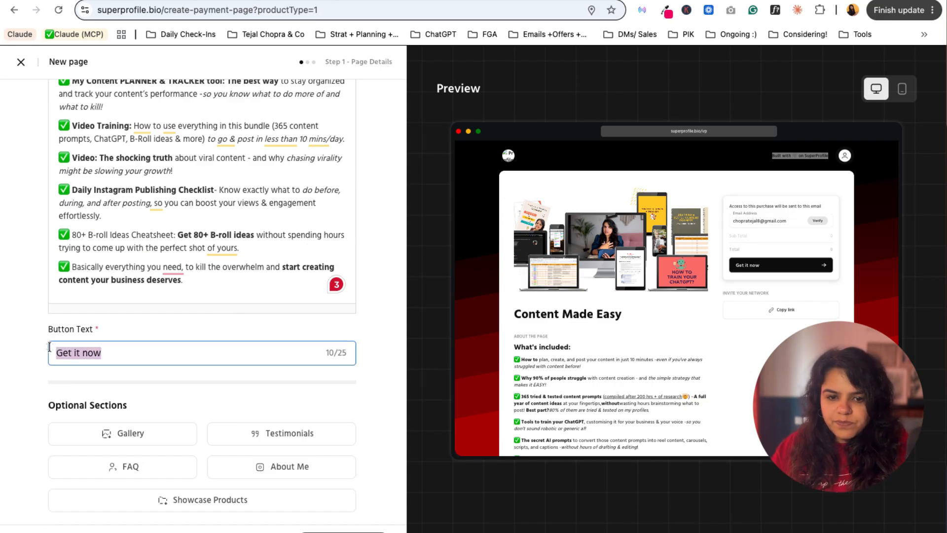
pyautogui.write('Si')
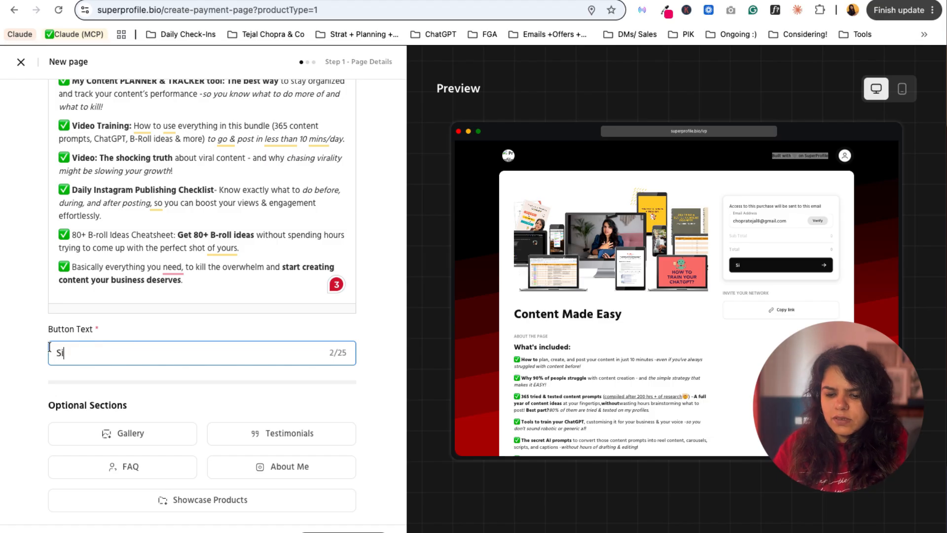
pyautogui.write('gn')
pyautogui.hotkey('ctrl', 'a')
pyautogui.write('I')
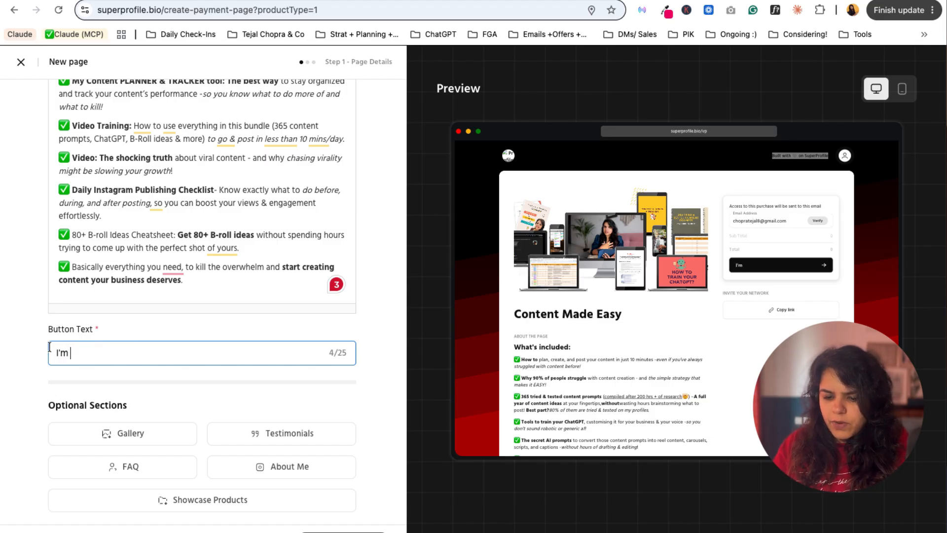
pyautogui.write("'m ready")
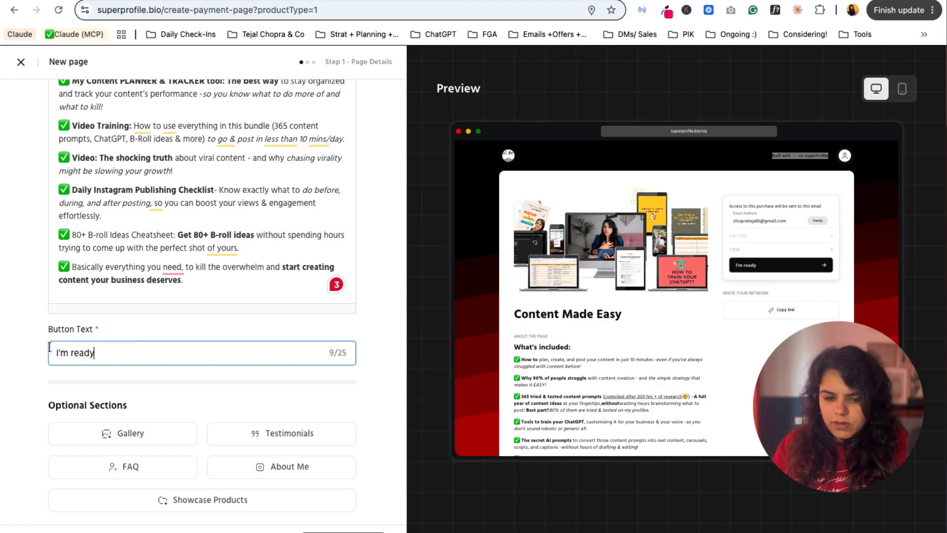
pyautogui.write('! Sign me up')
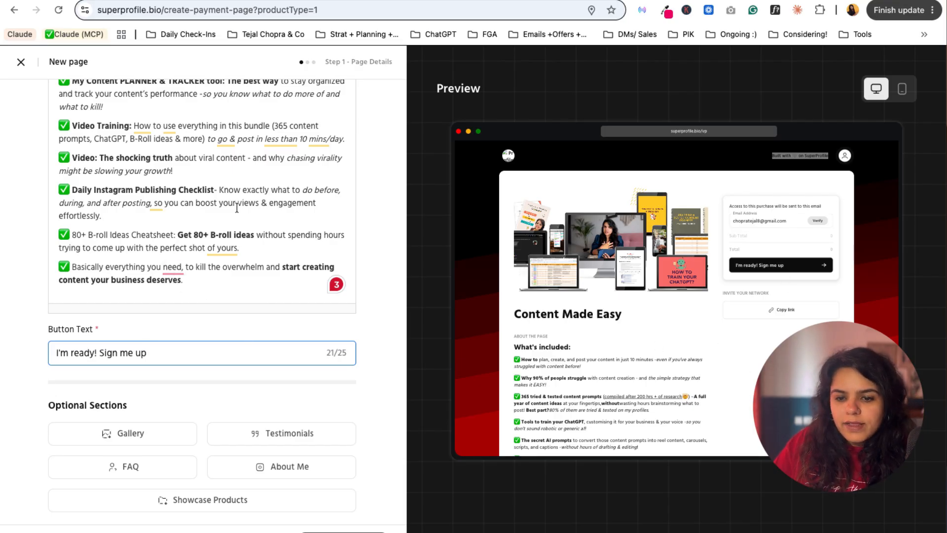
pyautogui.scroll(15, 219, 207)
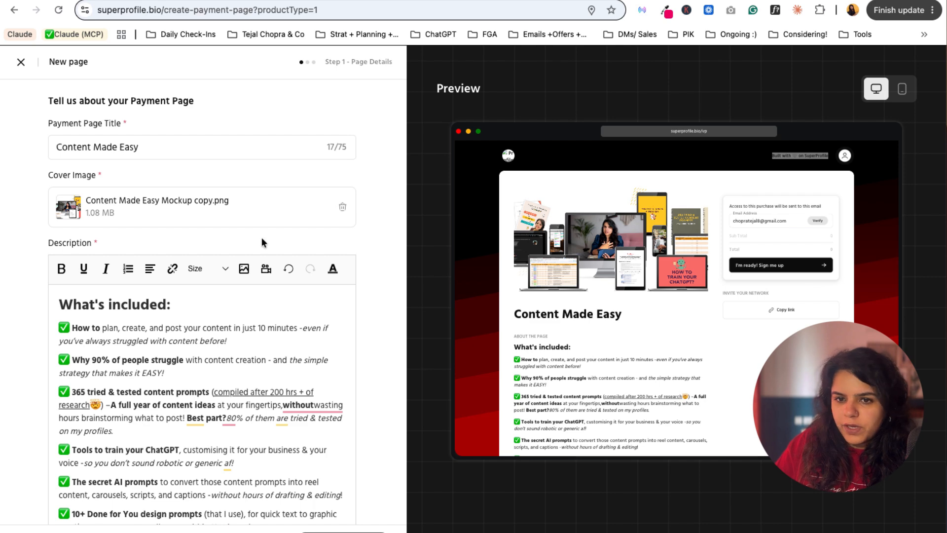
pyautogui.scroll(-15, 266, 256)
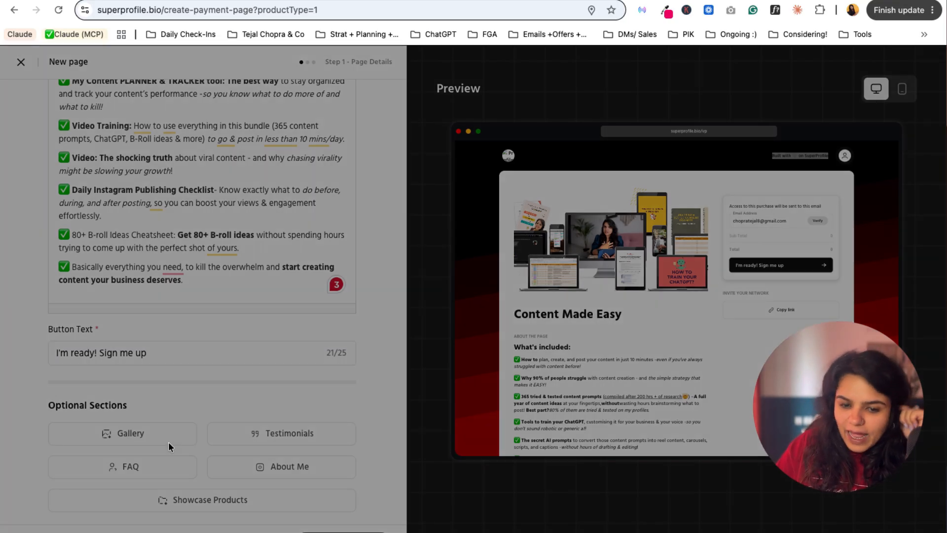
pyautogui.click(168, 443)
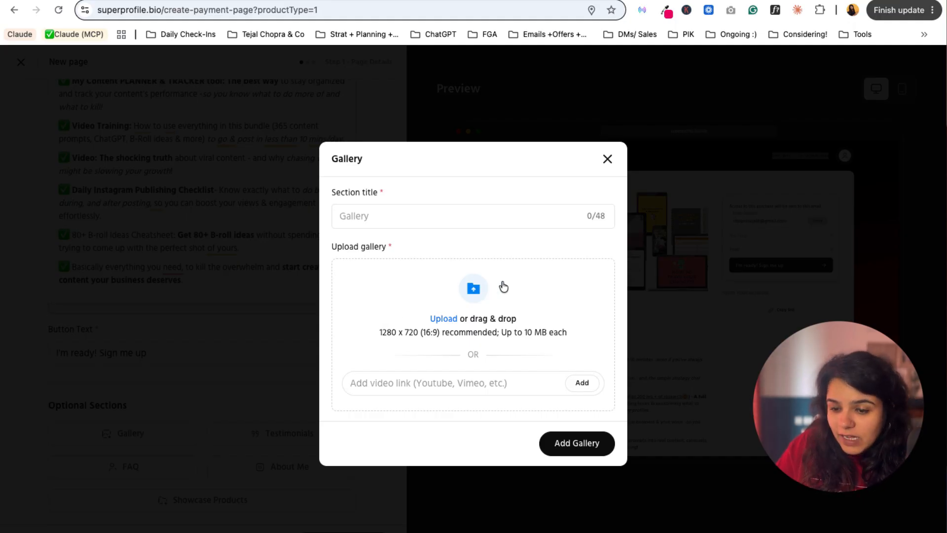
pyautogui.click(608, 160)
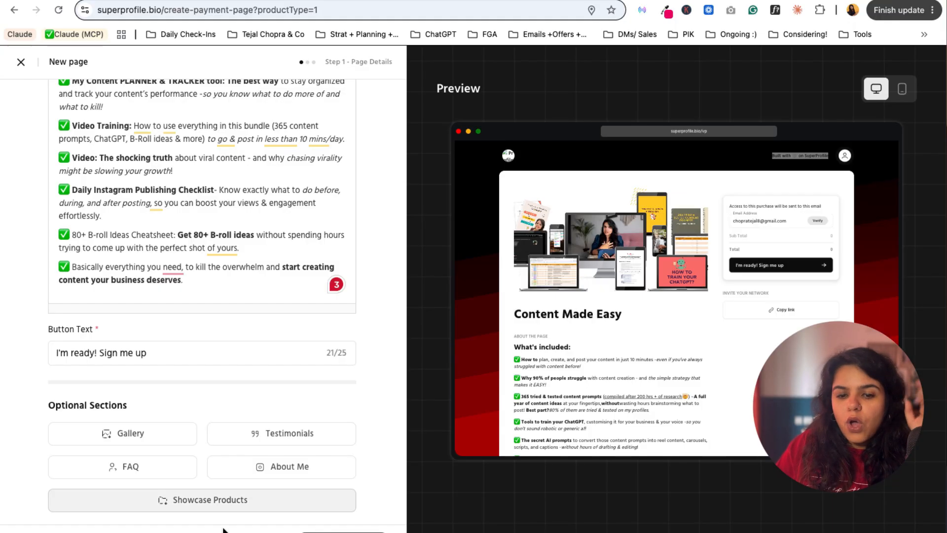
# Start a new testimonial in the optional sections and enter "Abc" as its name.
pyautogui.click(272, 432)
pyautogui.click(353, 212)
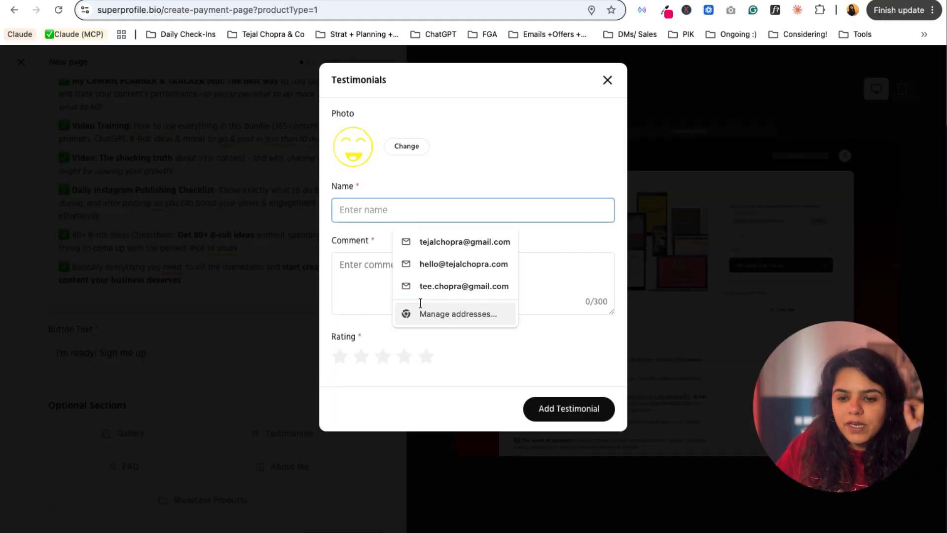
pyautogui.click(355, 285)
pyautogui.click(353, 213)
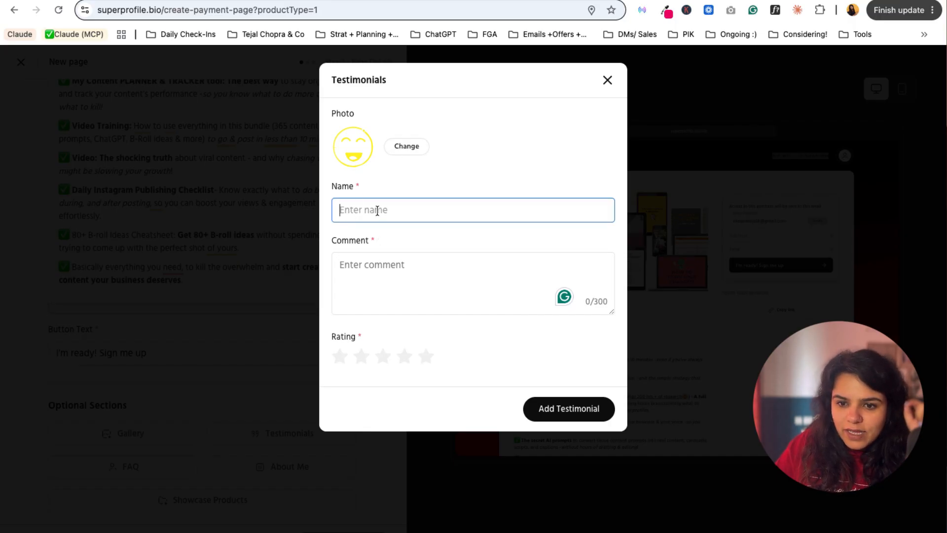
pyautogui.click(379, 265)
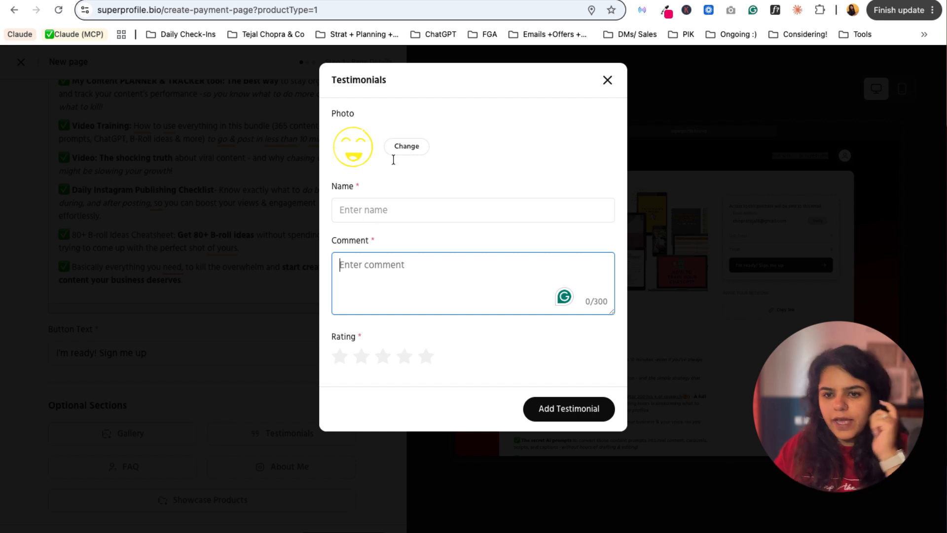
pyautogui.click(409, 203)
pyautogui.write('T')
pyautogui.press('BackSpace')
pyautogui.write('Abc')
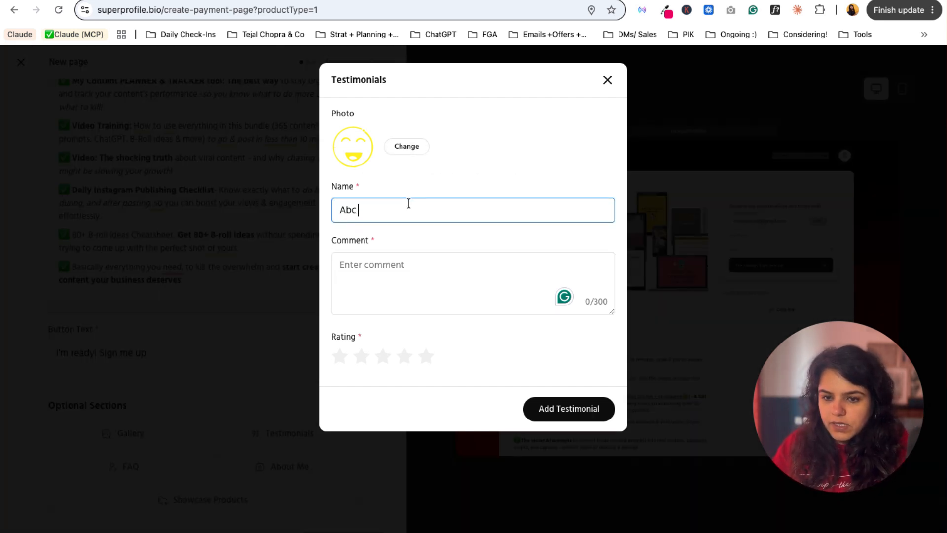
pyautogui.click(397, 280)
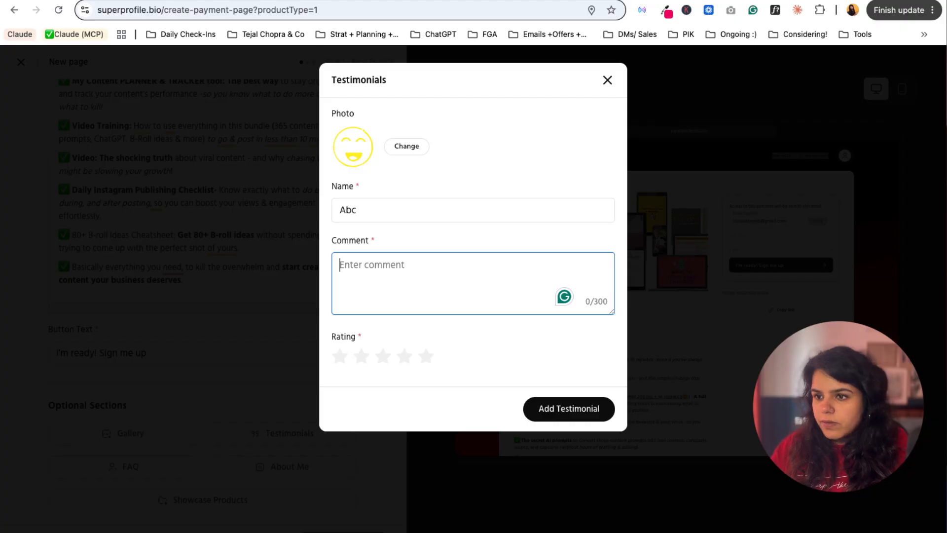
# Look through the student testimonials on the already open Passive Income Kit sales page.
pyautogui.moveTo(802, 1)
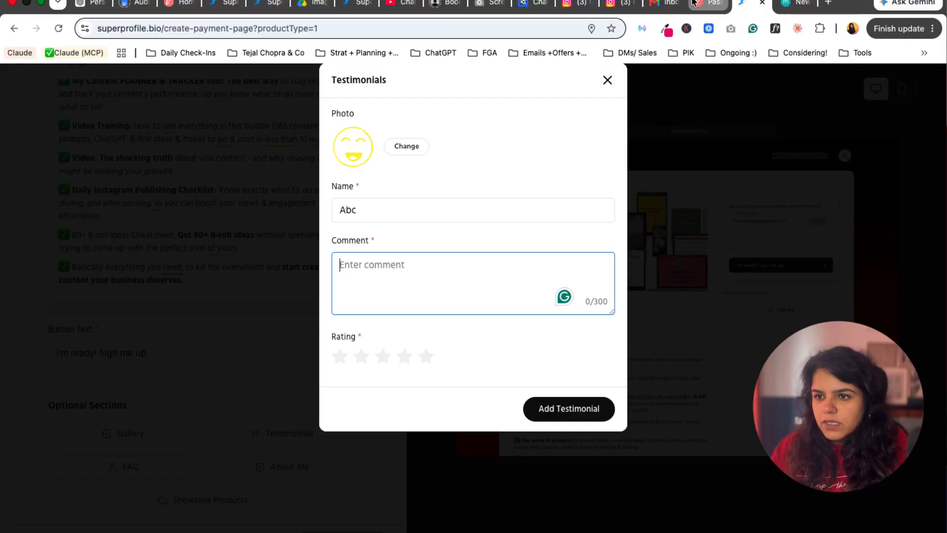
pyautogui.click(695, 3)
pyautogui.scroll(-10, 255, 370)
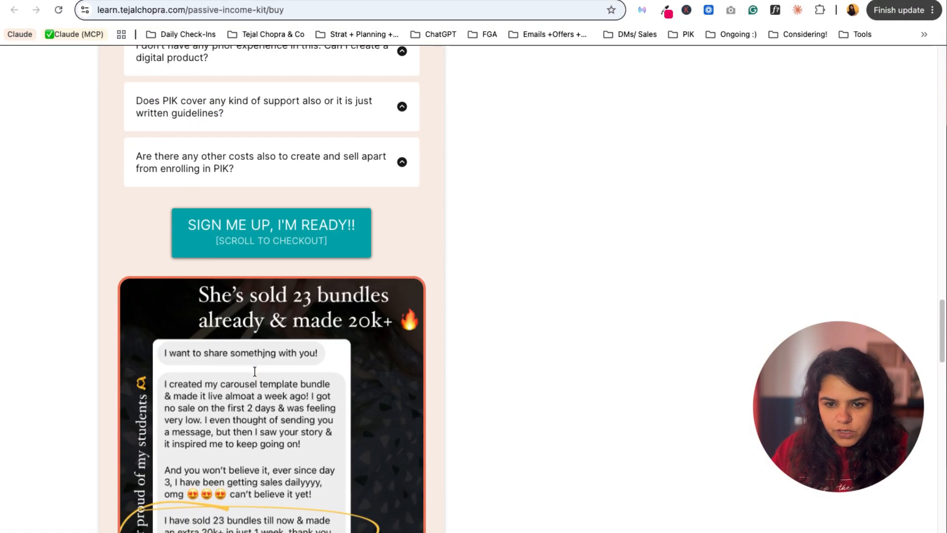
pyautogui.scroll(-15, 255, 371)
pyautogui.scroll(10, 253, 395)
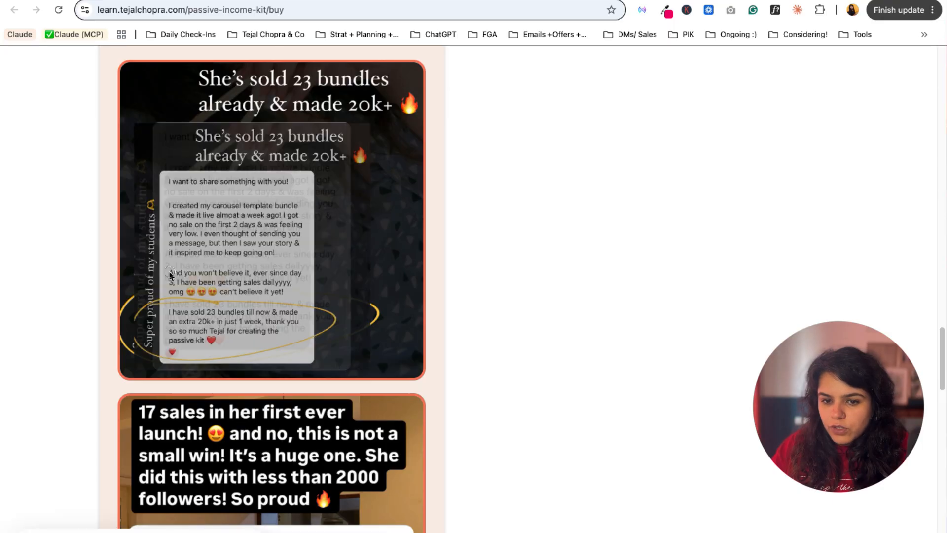
# Search the web for "dummy text", open lipsum.com and copy the standard Lorem Ipsum passage from its start through "ea commodo consequat.".
pyautogui.press('super+t')
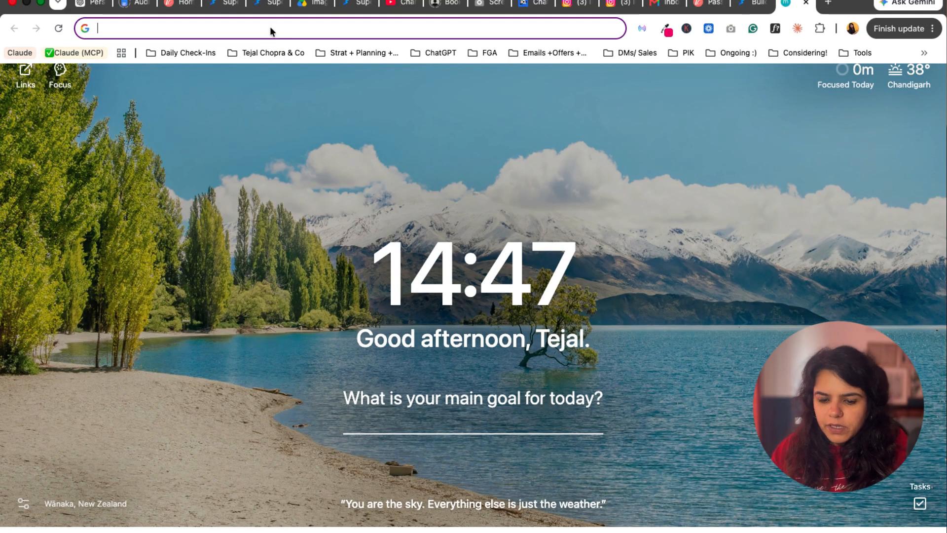
pyautogui.write('dummy text')
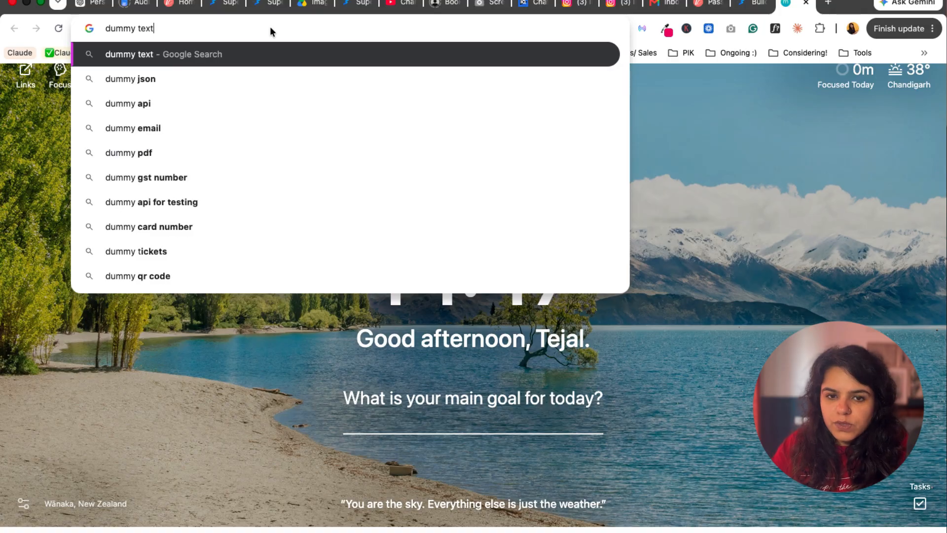
pyautogui.press('Return')
pyautogui.click(198, 271)
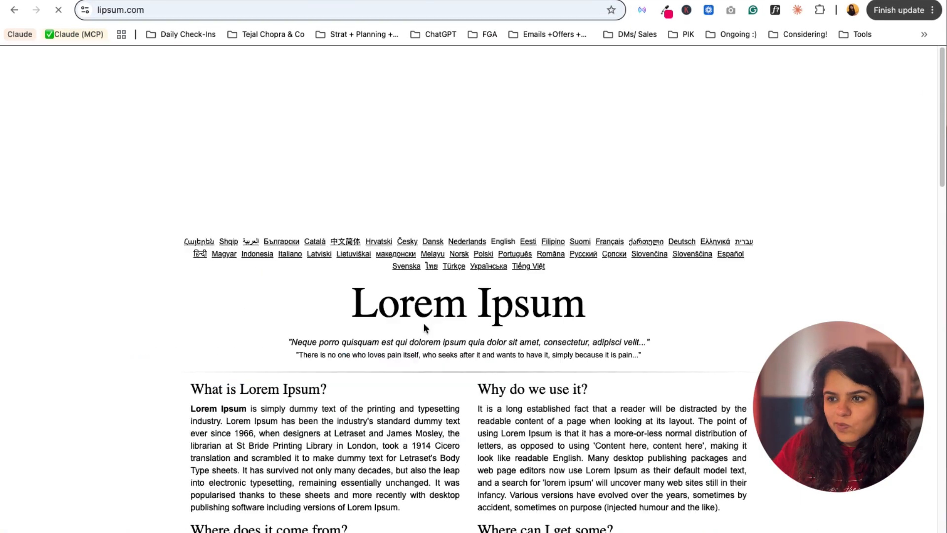
pyautogui.scroll(-5, 192, 197)
pyautogui.scroll(-10, 260, 258)
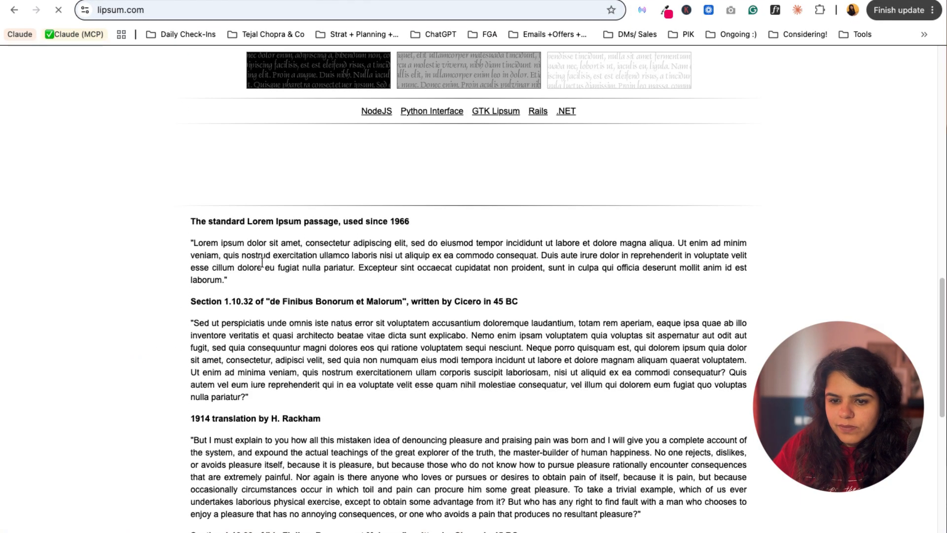
pyautogui.moveTo(192, 243); pyautogui.dragTo(590, 257)
pyautogui.press('super+c')
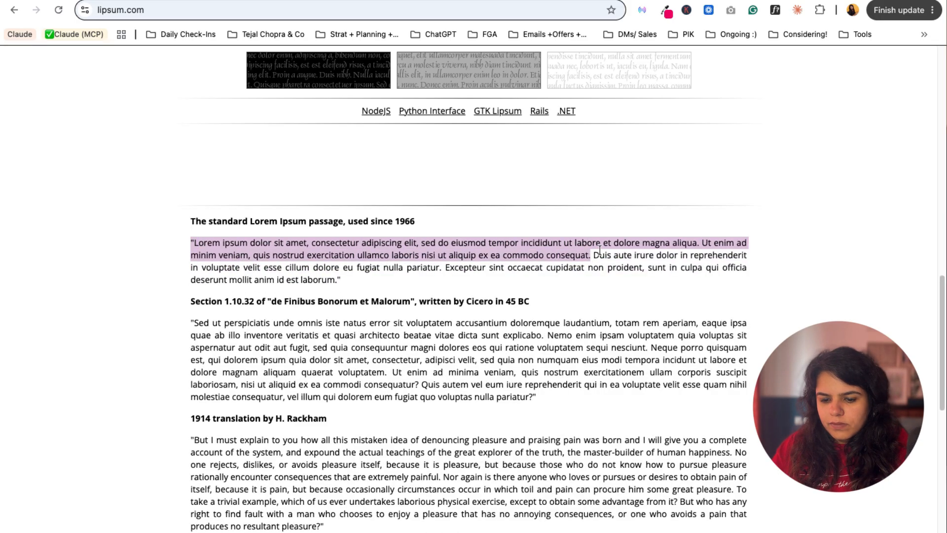
# Return to the payment page, paste the copied Lorem Ipsum text as the comment, rate it four stars and add the testimonial.
pyautogui.click(749, 4)
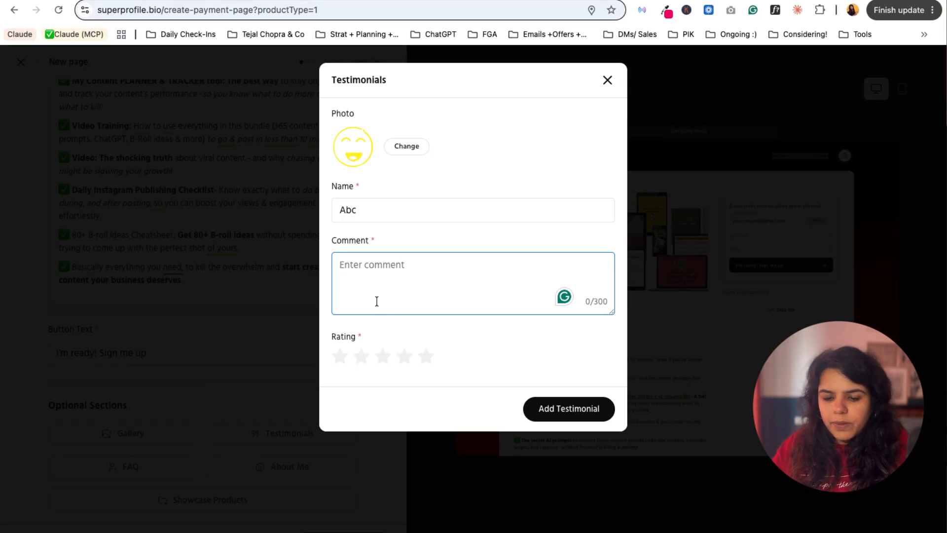
pyautogui.press('super+v')
pyautogui.click(404, 356)
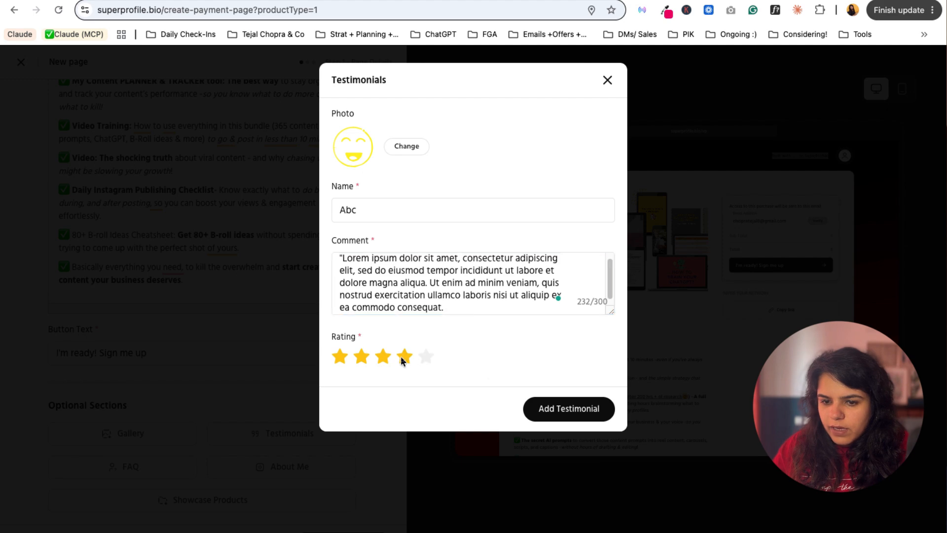
pyautogui.click(572, 400)
# Check how the new testimonial card looks below the description in the page preview.
pyautogui.scroll(-2, 282, 414)
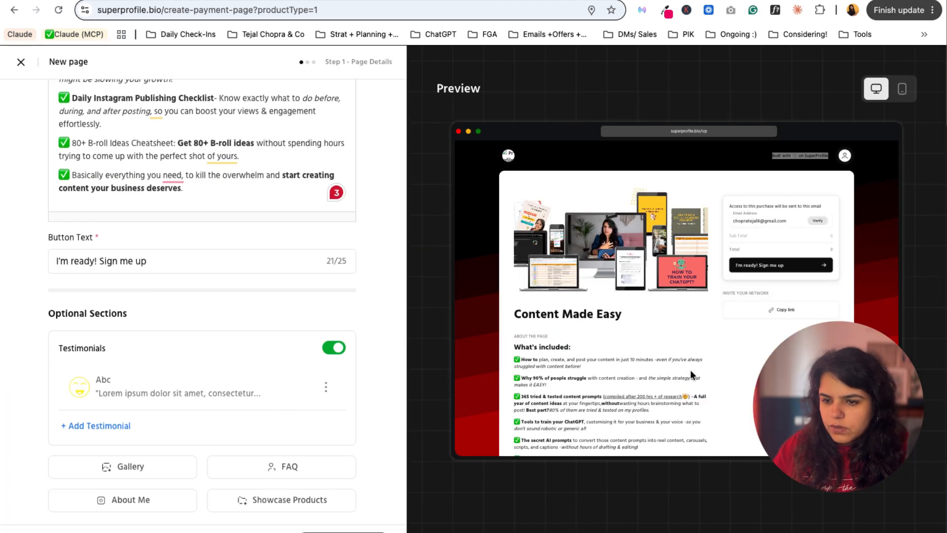
pyautogui.scroll(-5, 537, 381)
pyautogui.scroll(5, 537, 391)
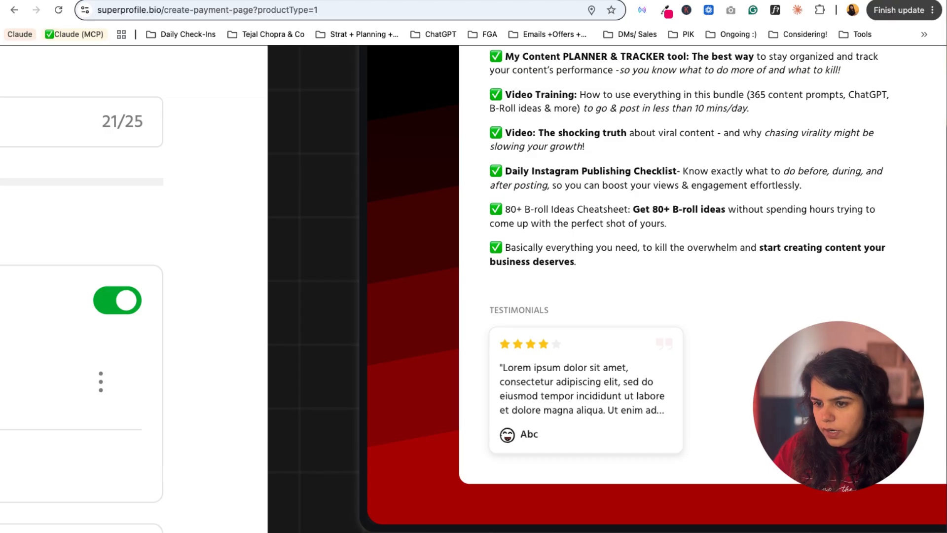
pyautogui.scroll(-5, 507, 316)
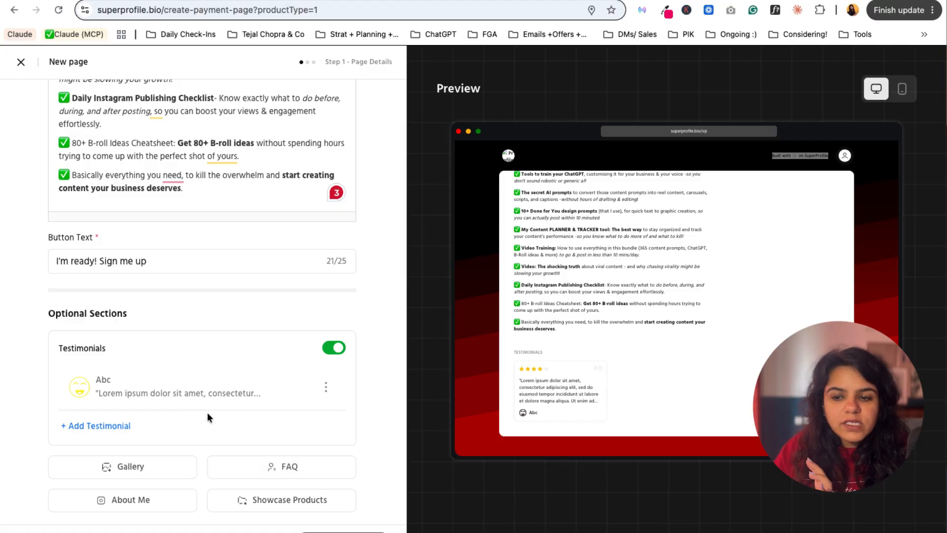
# Start a Gallery section on the payment page and title it "What people are saying:".
pyautogui.scroll(3, 143, 394)
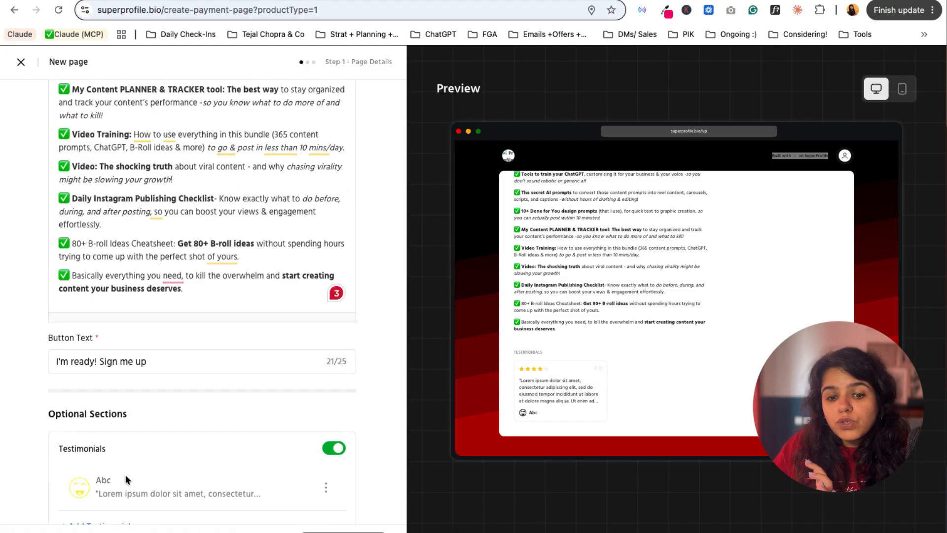
pyautogui.scroll(-3, 156, 432)
pyautogui.click(124, 466)
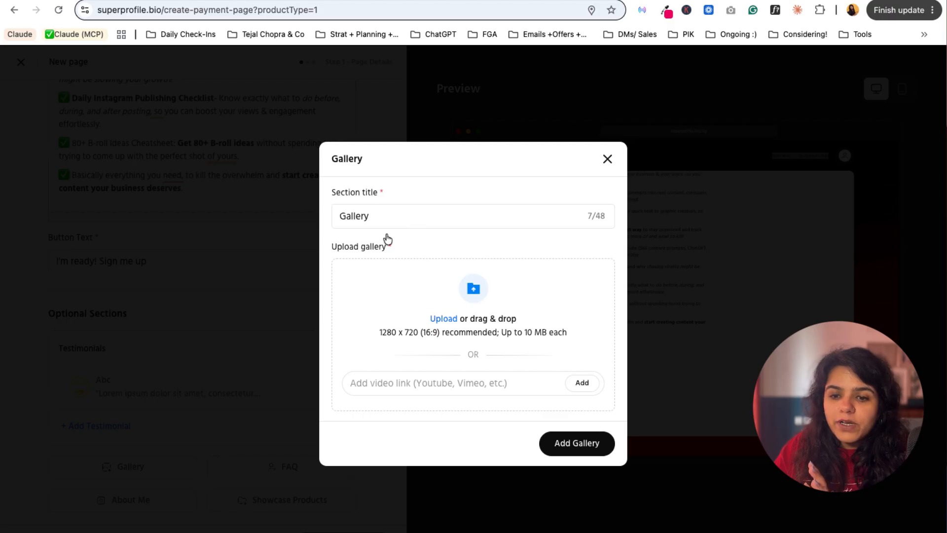
pyautogui.moveTo(382, 219); pyautogui.dragTo(331, 212)
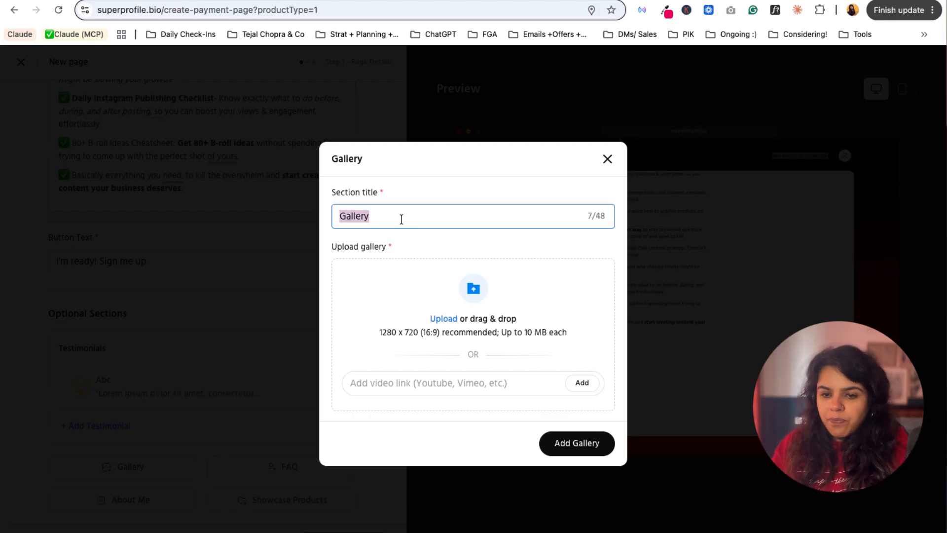
pyautogui.write('What pee')
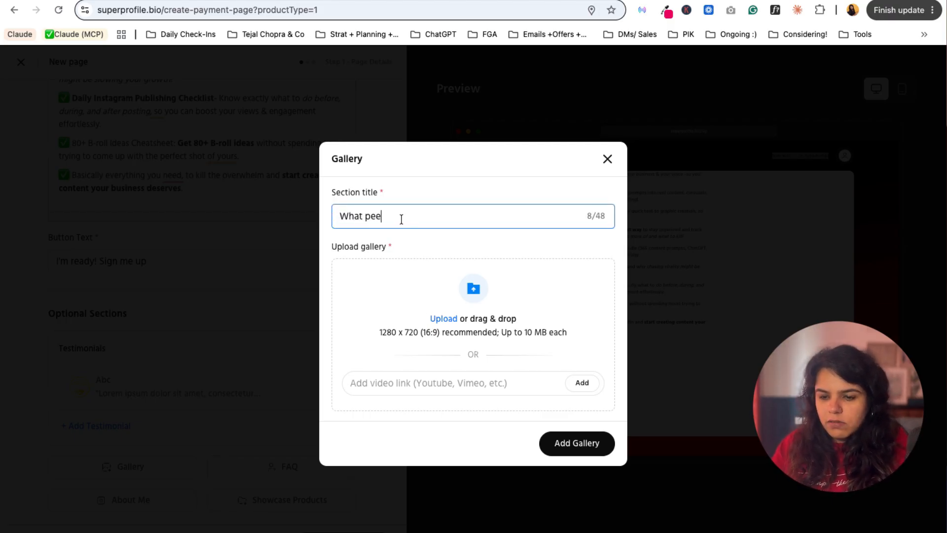
pyautogui.write('op')
pyautogui.press('BackSpace')
pyautogui.write('o')
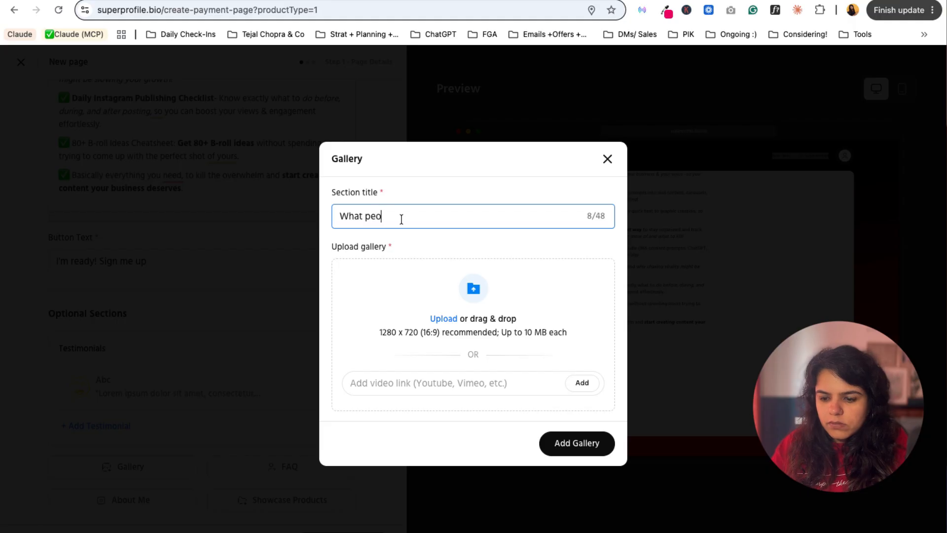
pyautogui.write('plw nee')
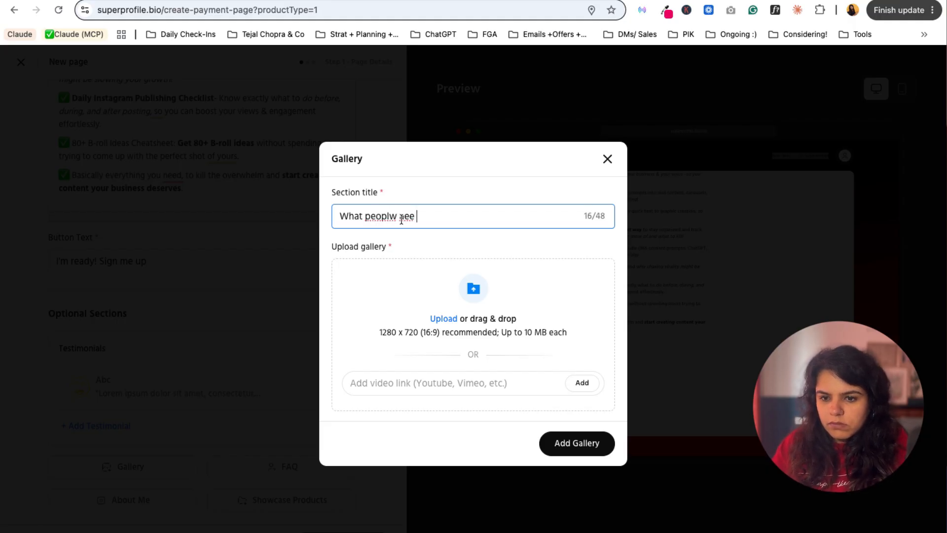
pyautogui.press('BackSpace')
pyautogui.press('BackSpace')
pyautogui.write('are saying')
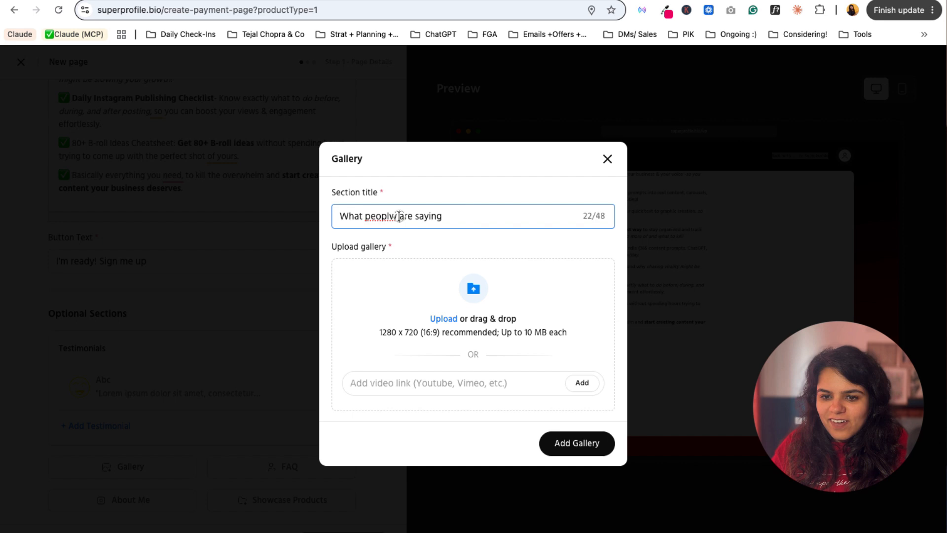
pyautogui.click(397, 216)
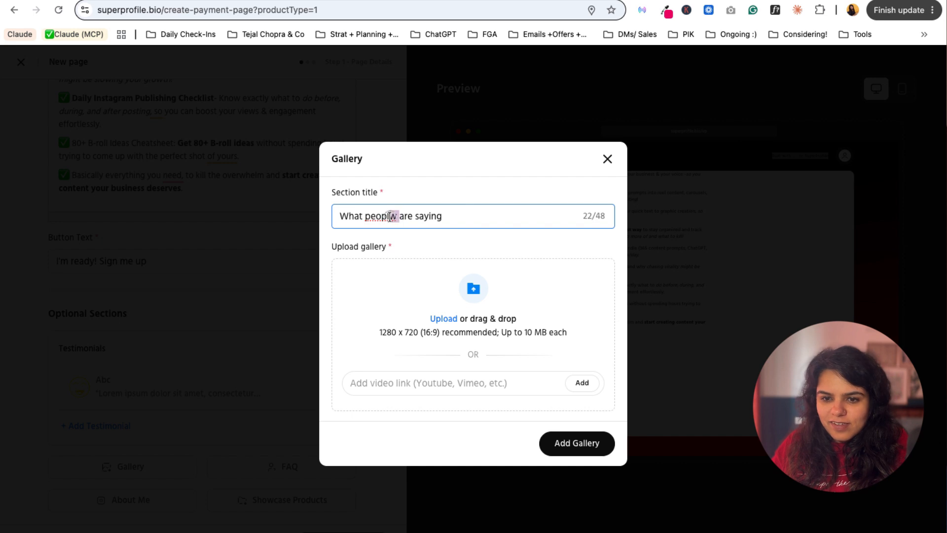
pyautogui.press('BackSpace')
pyautogui.write('e')
pyautogui.click(465, 221)
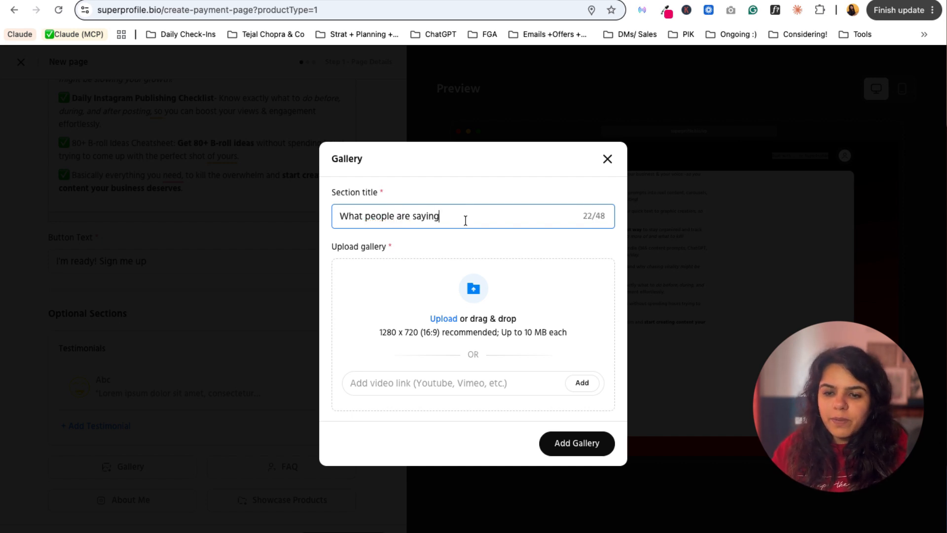
# Begin a gallery upload, search the Mac for "testimonial" and preview the images 8.png and 7.png.
pyautogui.click(450, 320)
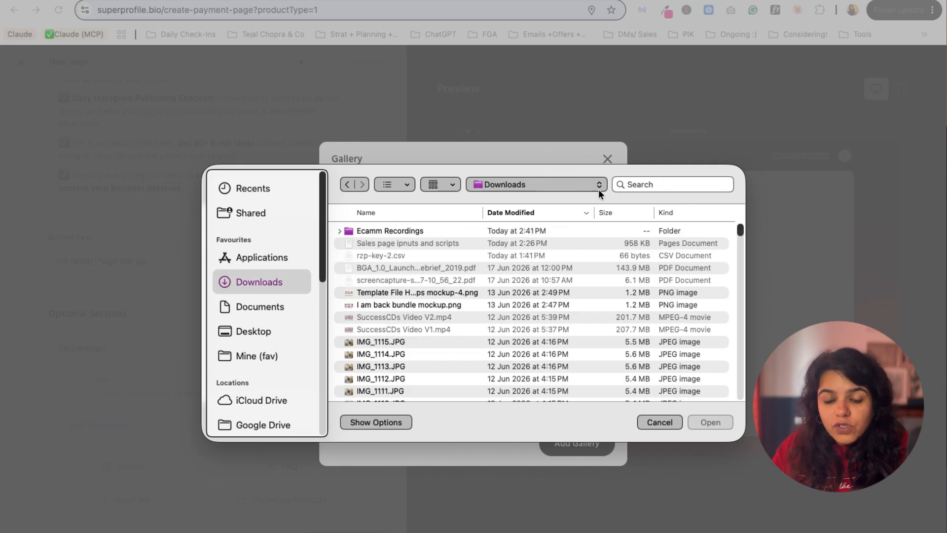
pyautogui.click(653, 188)
pyautogui.write('M')
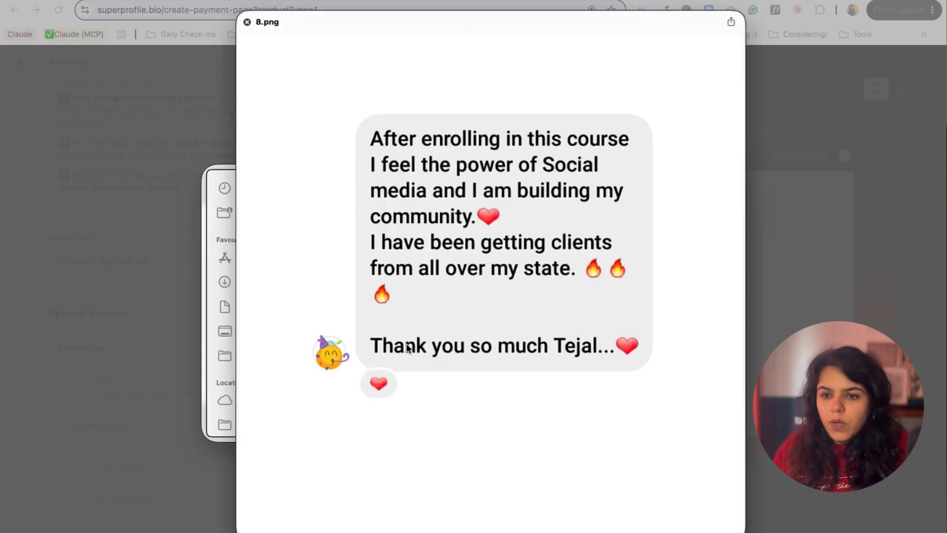
pyautogui.press('Up')
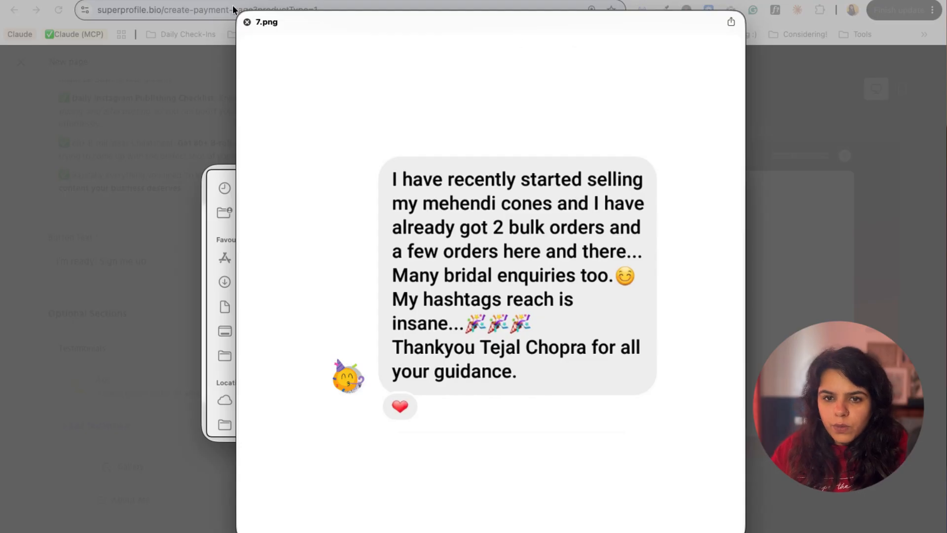
pyautogui.click(245, 22)
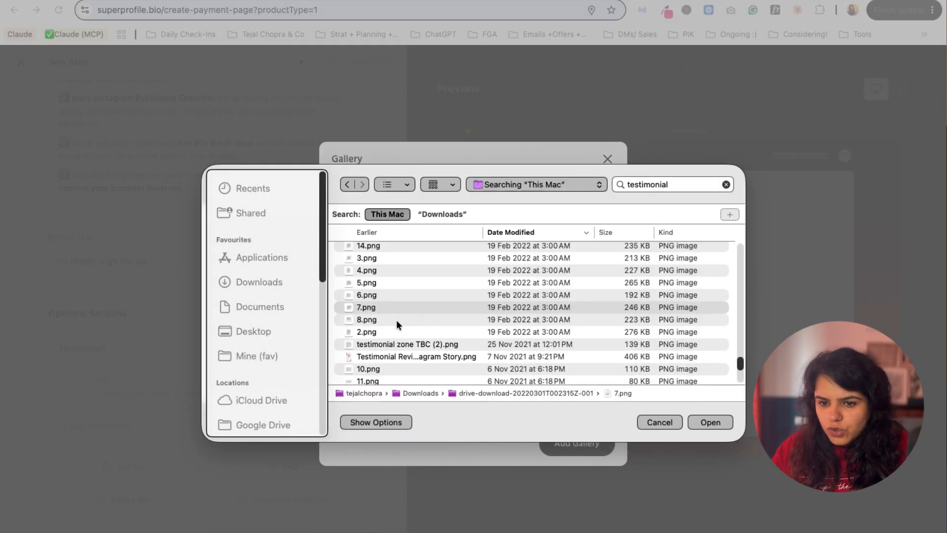
# Upload the testimonial screenshots 5.png, 6.png, 7.png and 8.png to the gallery.
pyautogui.click(396, 319)
pyautogui.hotkey('shift', 'Up')
pyautogui.hotkey('shift', 'Up')
pyautogui.hotkey('shift', 'Up')
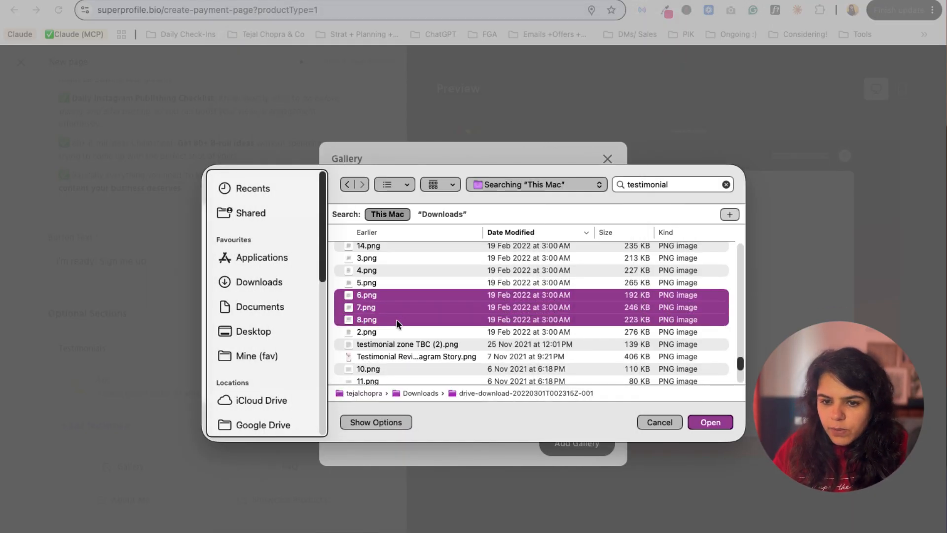
pyautogui.press('Return')
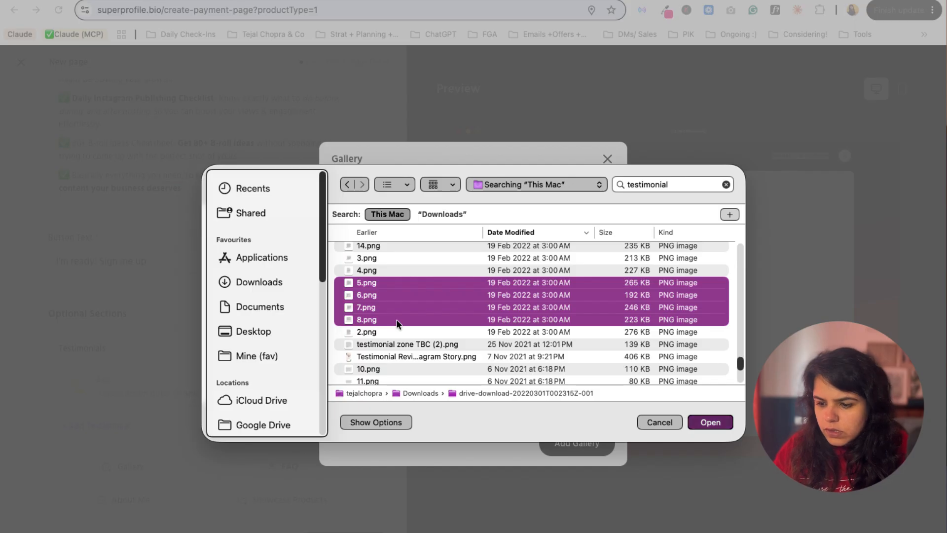
pyautogui.scroll(-3, 527, 360)
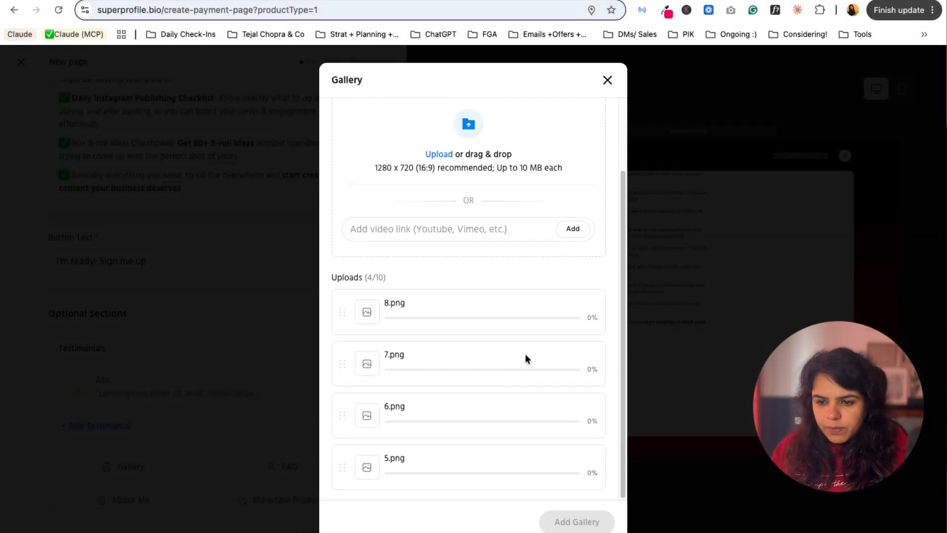
pyautogui.scroll(3, 466, 335)
pyautogui.scroll(-3, 513, 409)
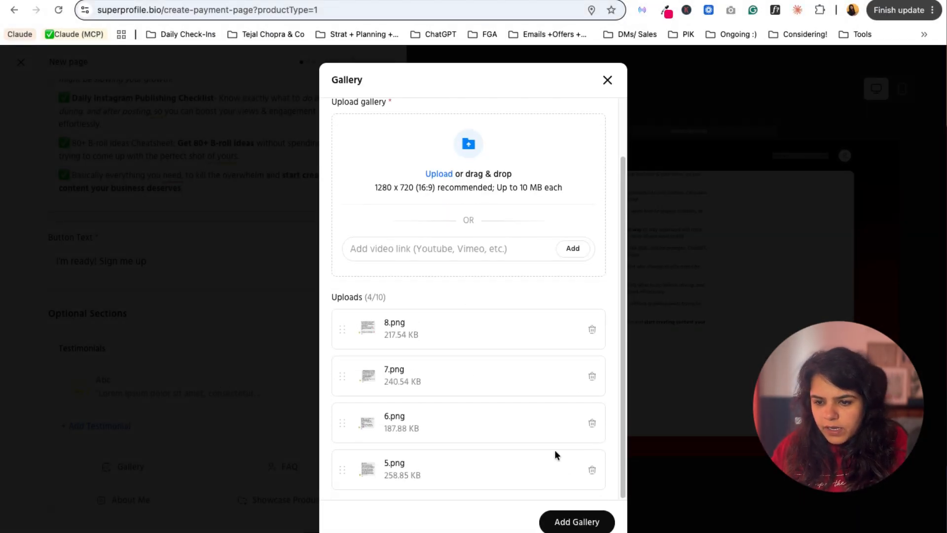
# Switch to the existing Content Made Easy page and examine its optional sections and how gallery, testimonials and FAQs look in the preview.
pyautogui.scroll(10, 154, 251)
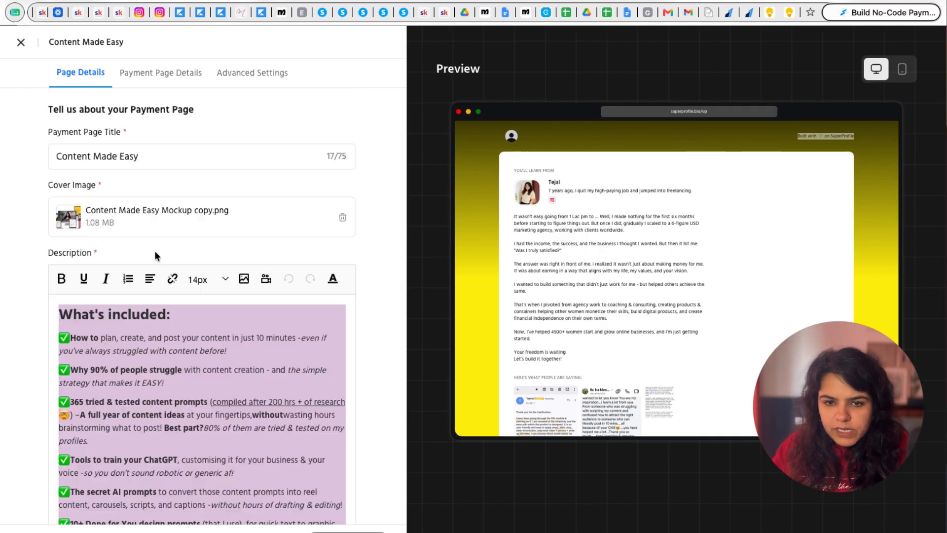
pyautogui.scroll(-5, 312, 283)
pyautogui.scroll(-3, 343, 288)
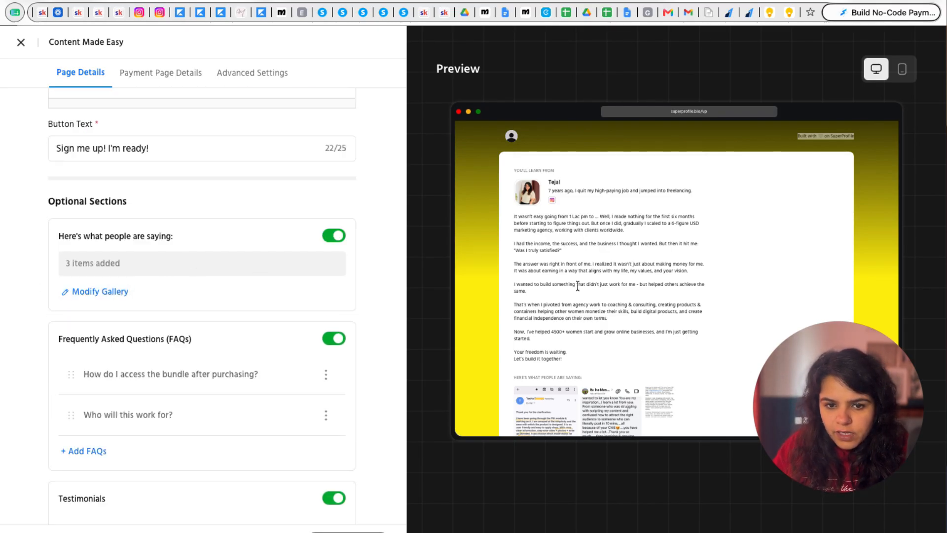
pyautogui.scroll(-5, 621, 294)
pyautogui.scroll(3, 611, 290)
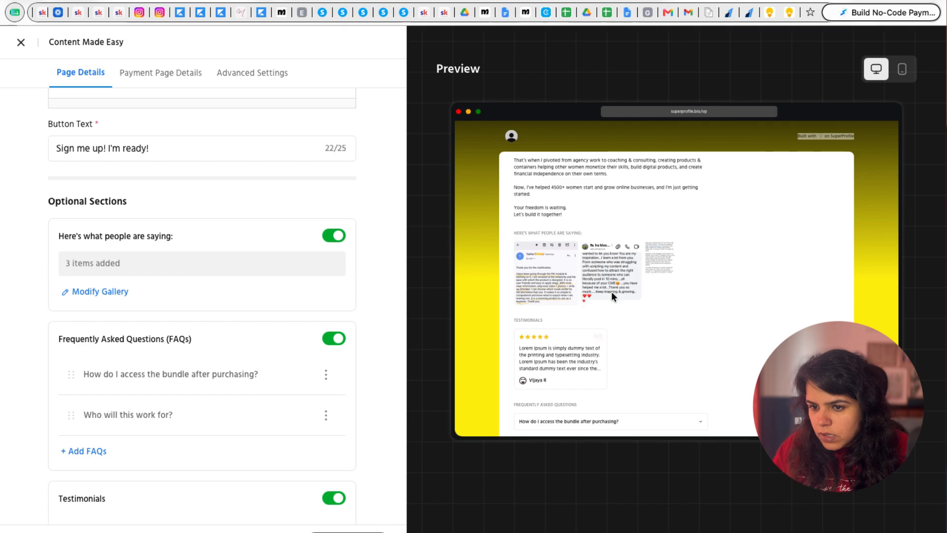
pyautogui.hscroll(4, 611, 295)
pyautogui.scroll(-2, 611, 295)
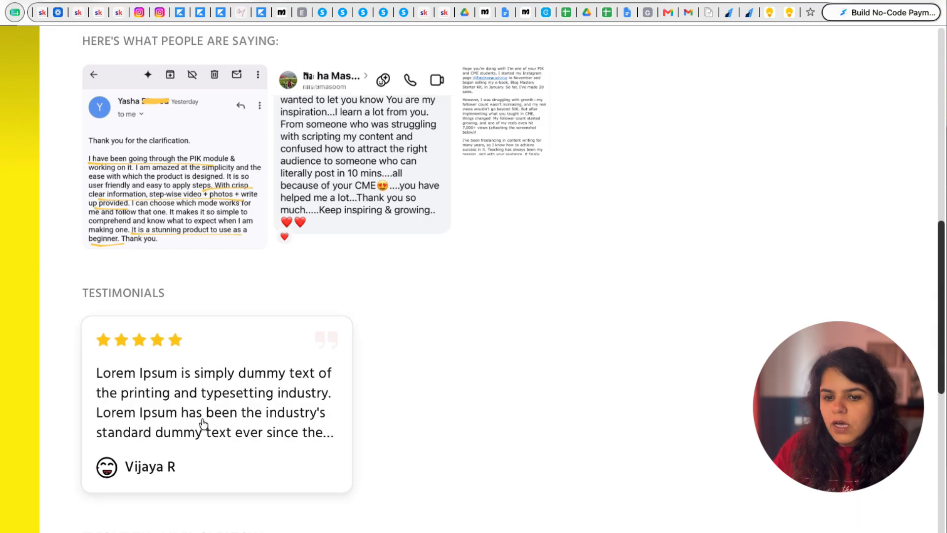
pyautogui.scroll(2, 201, 228)
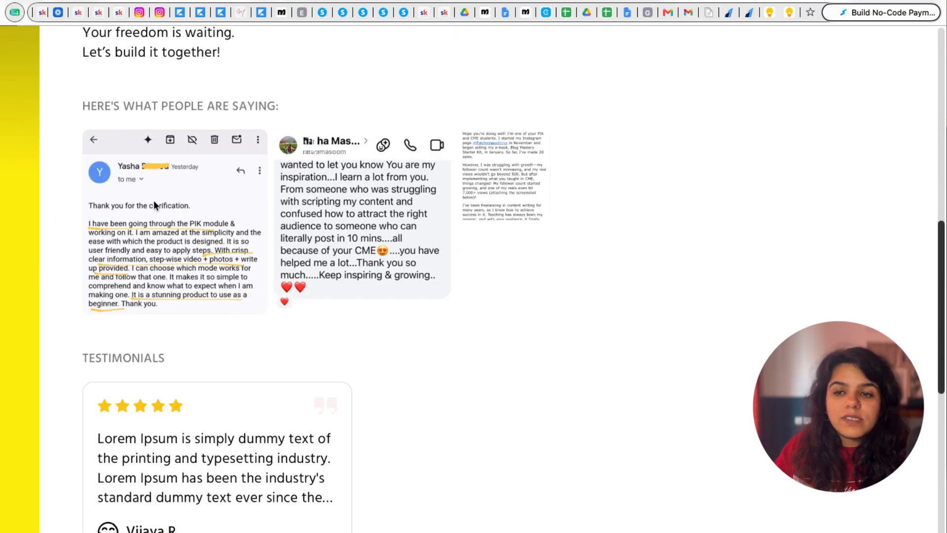
pyautogui.scroll(-6, 173, 318)
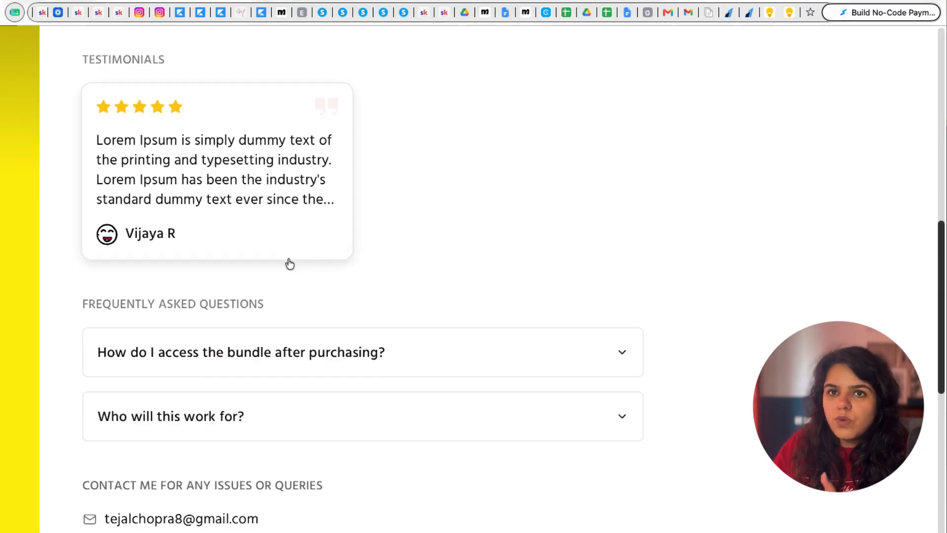
pyautogui.scroll(7, 289, 264)
pyautogui.scroll(-5, 309, 317)
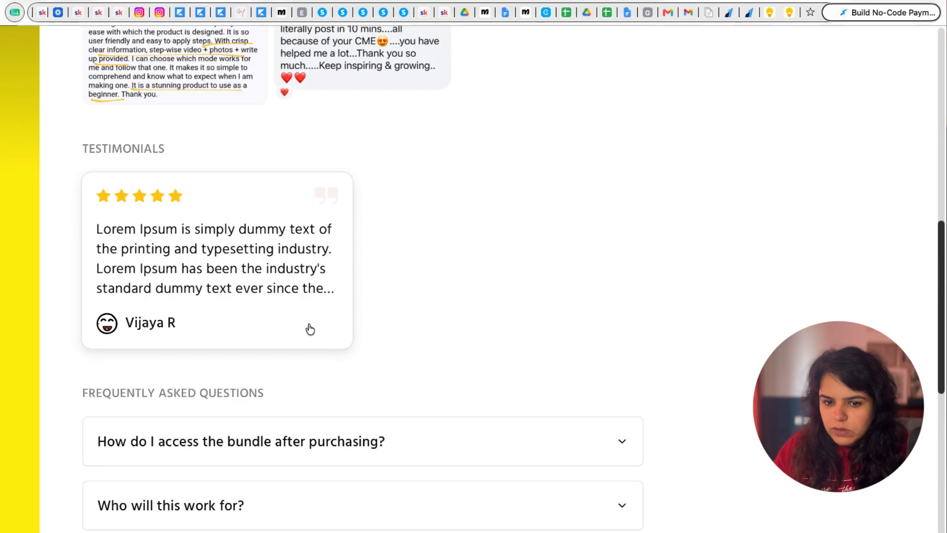
# Return to the new page, add the gallery with the uploaded screenshots and check how it looks in the preview.
pyautogui.press('Escape')
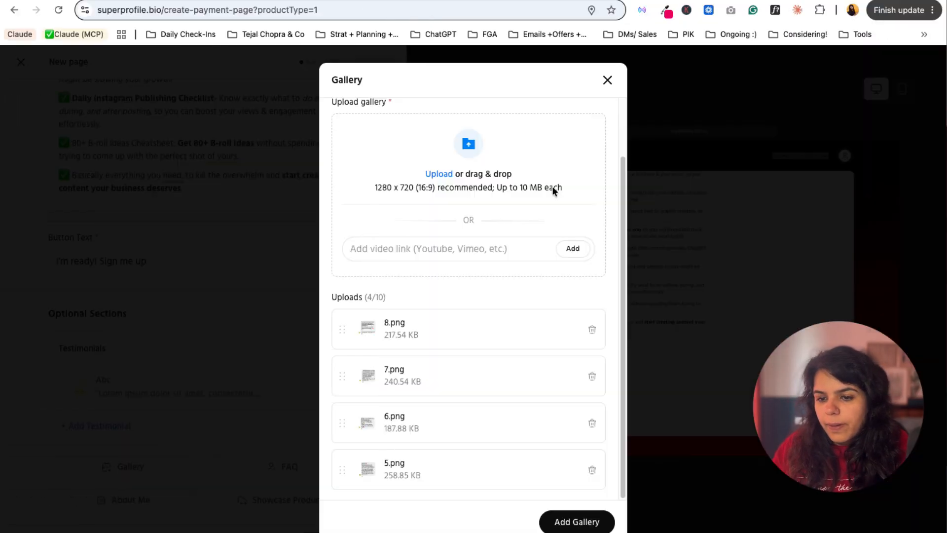
pyautogui.click(575, 518)
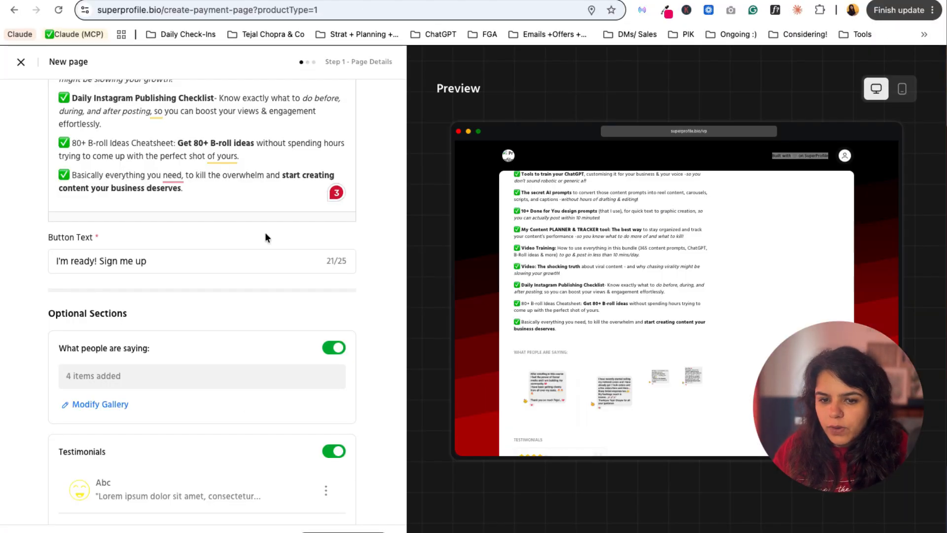
pyautogui.click(621, 346)
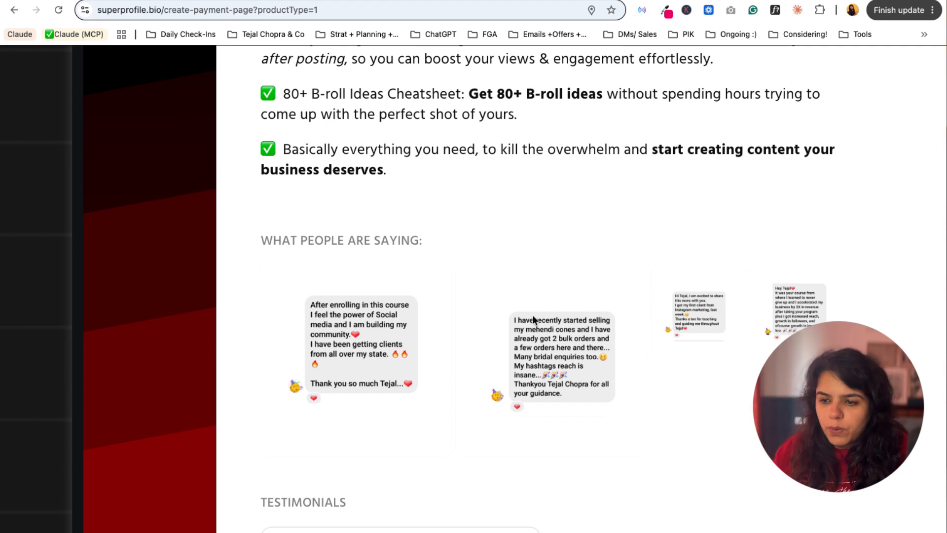
pyautogui.scroll(-2, 478, 309)
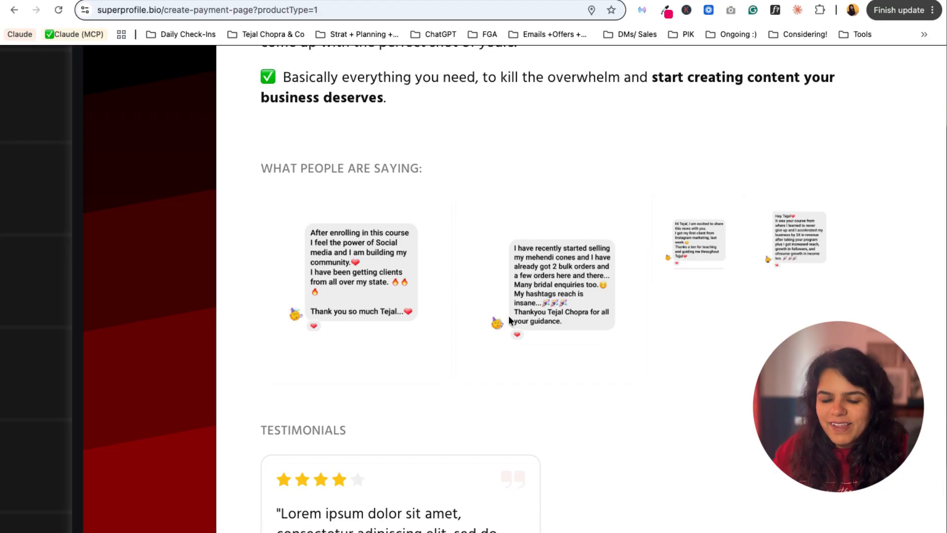
pyautogui.scroll(-3, 508, 316)
pyautogui.scroll(-3, 422, 315)
pyautogui.scroll(-3, 146, 312)
pyautogui.hscroll(-4, 259, 323)
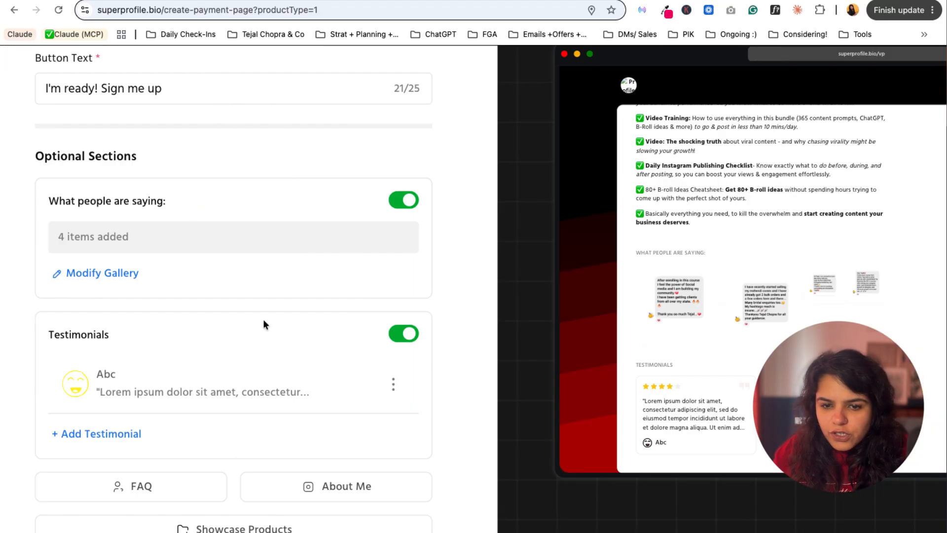
# Switch the Testimonials section off and back on.
pyautogui.click(427, 335)
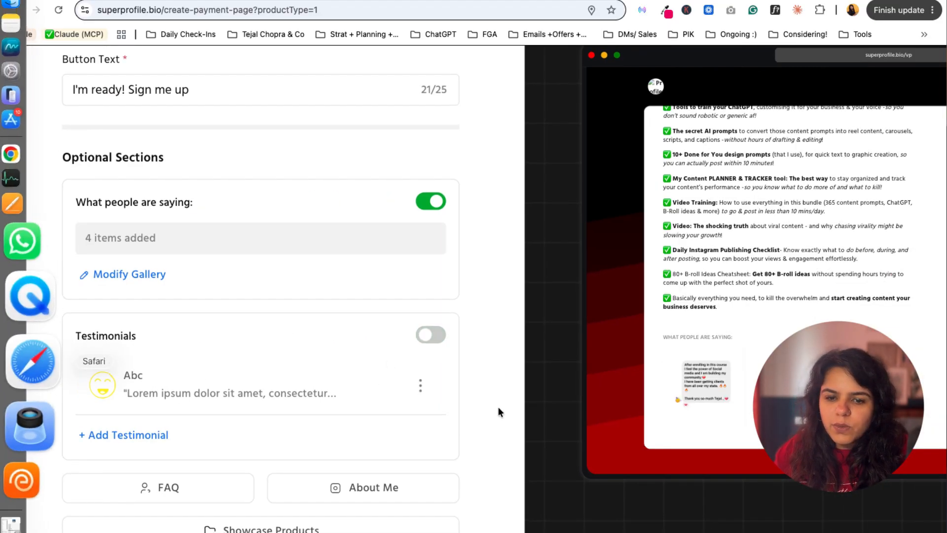
pyautogui.click(426, 335)
# Add an FAQ with the question "Question 1" and the copied Lorem Ipsum text as its answer.
pyautogui.scroll(-2, 325, 296)
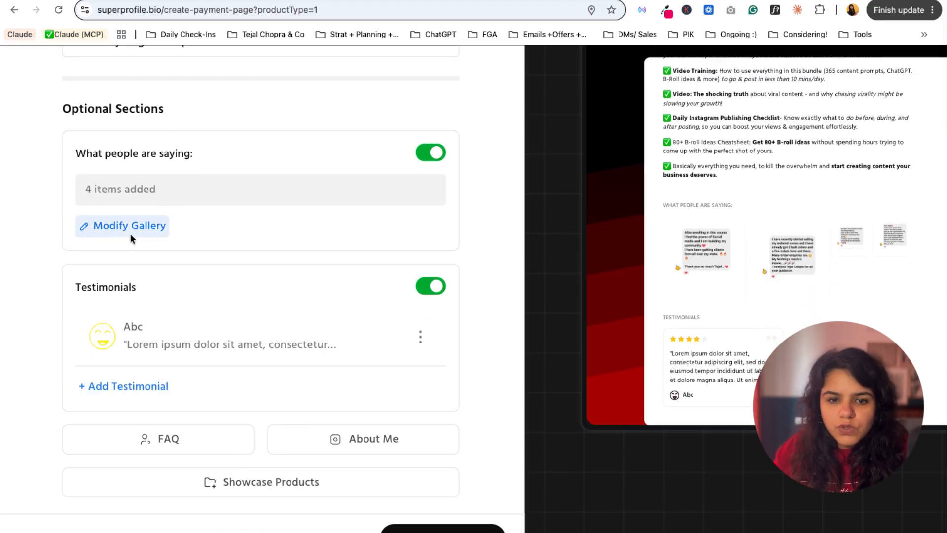
pyautogui.click(183, 445)
pyautogui.click(546, 185)
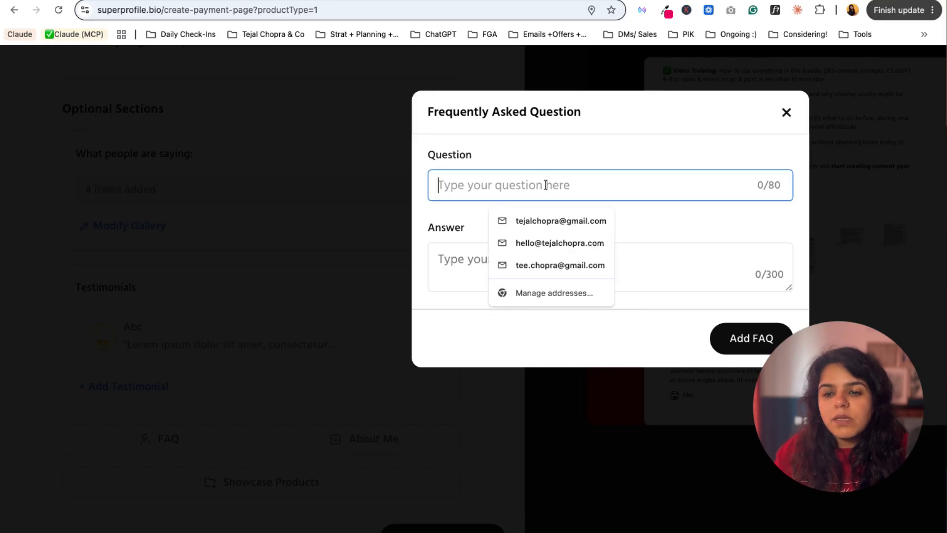
pyautogui.write('Question 1')
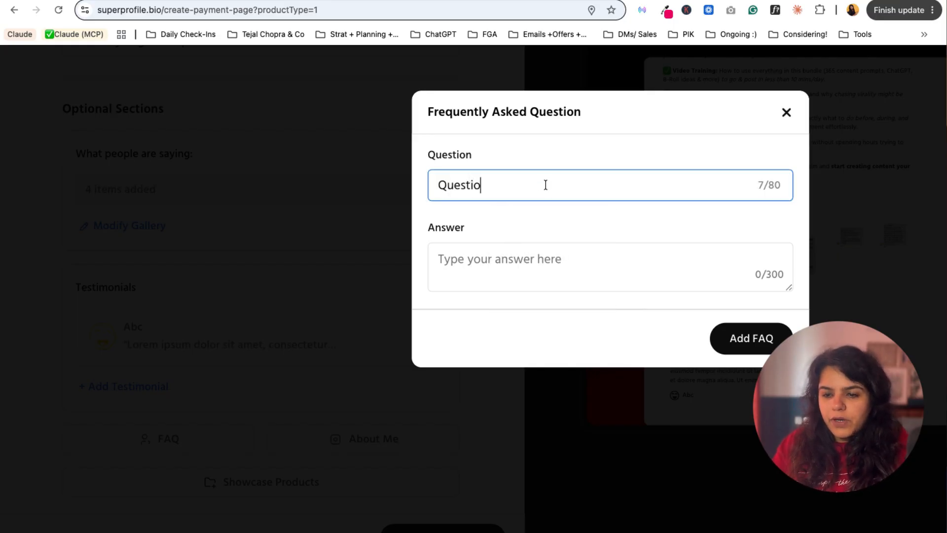
pyautogui.click(558, 274)
pyautogui.press('super+v')
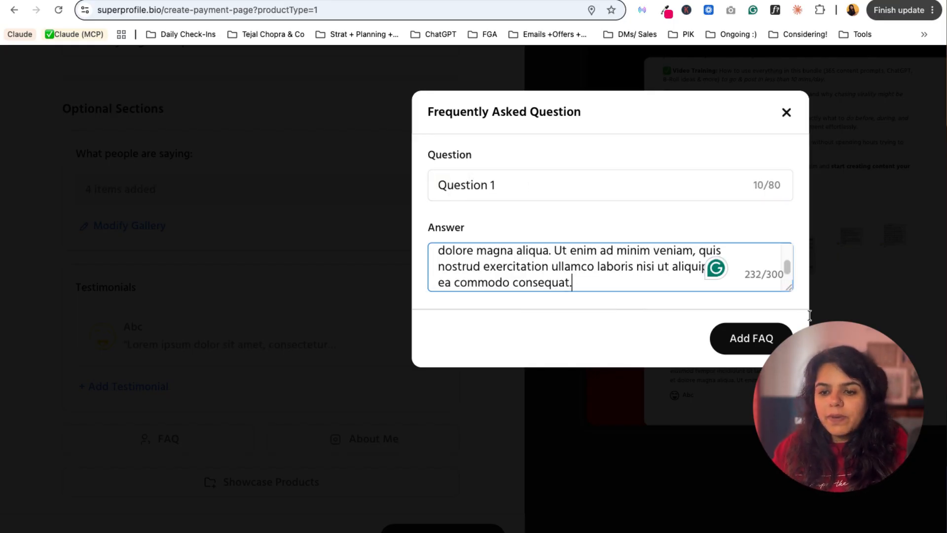
pyautogui.click(765, 353)
pyautogui.scroll(-3, 262, 350)
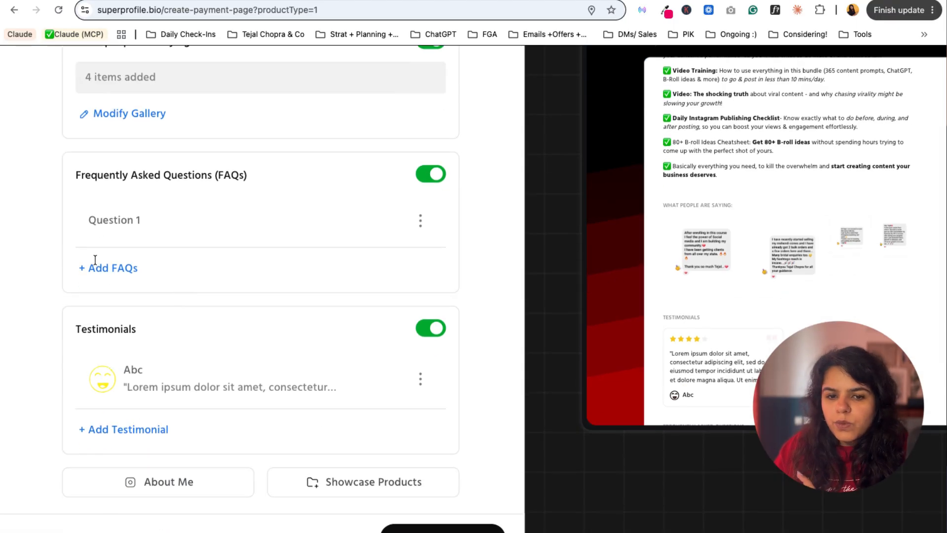
# Add an FAQ with the question "Question 2" and the copied Lorem Ipsum text, cut off after "magna aliqua.", as its answer.
pyautogui.click(96, 267)
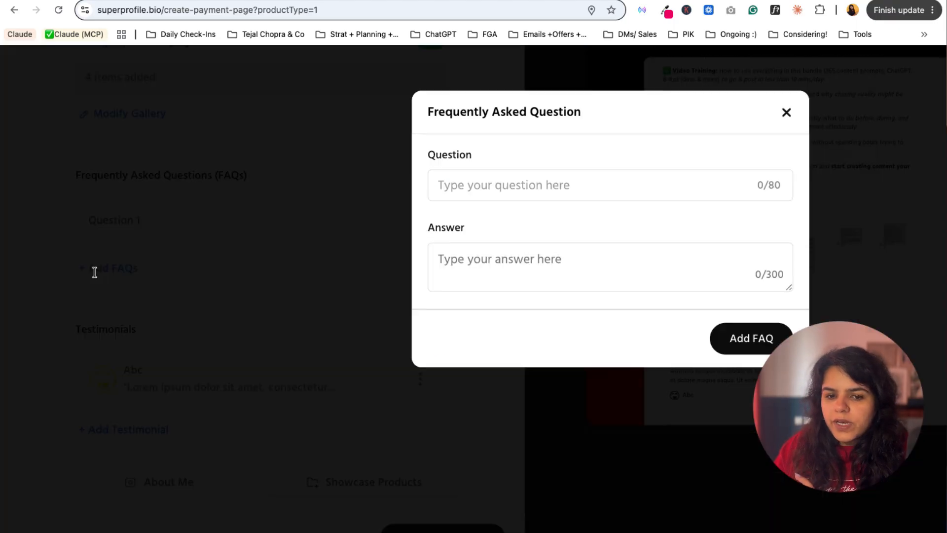
pyautogui.click(481, 182)
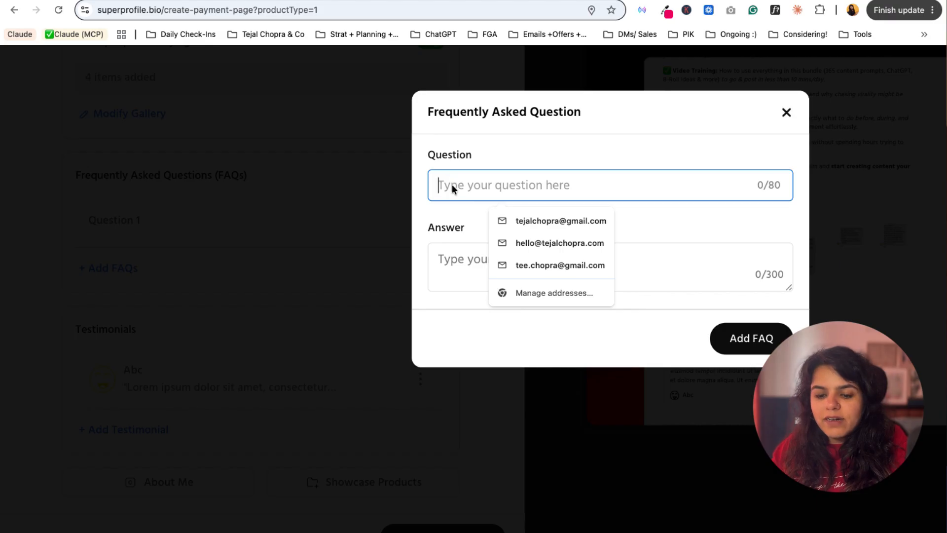
pyautogui.write('Que')
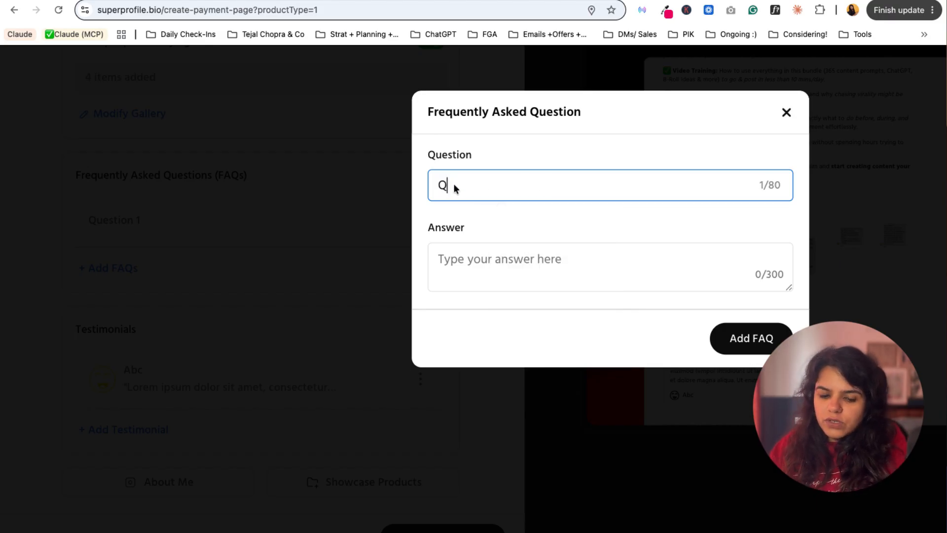
pyautogui.write('on 2')
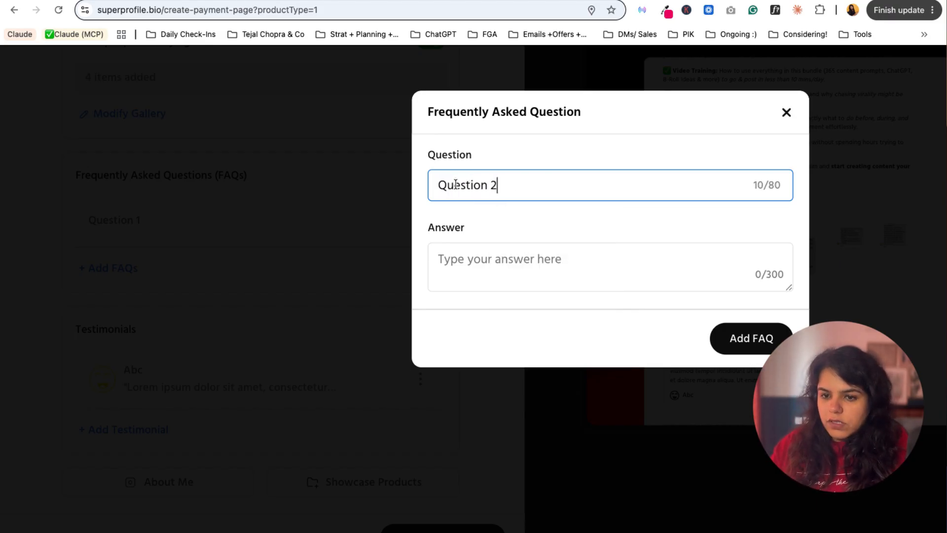
pyautogui.press('super+a')
pyautogui.click(479, 262)
pyautogui.write('"Lorem ipsum dolor sit amet, consectetur adipiscing elit, sed do eiusmod tempor incididunt ut labore et dolore magna aliqua. Ut enim ad minim veniam, quis nostrud exercitation ullamco laboris nisi ut aliquip ex ea commodo consequat.')
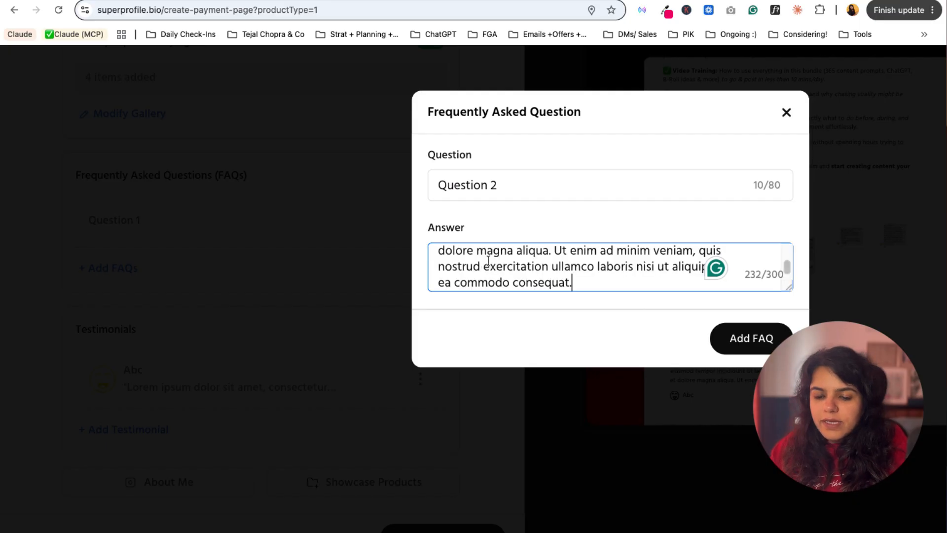
pyautogui.moveTo(594, 276); pyautogui.dragTo(598, 311)
pyautogui.click(550, 277)
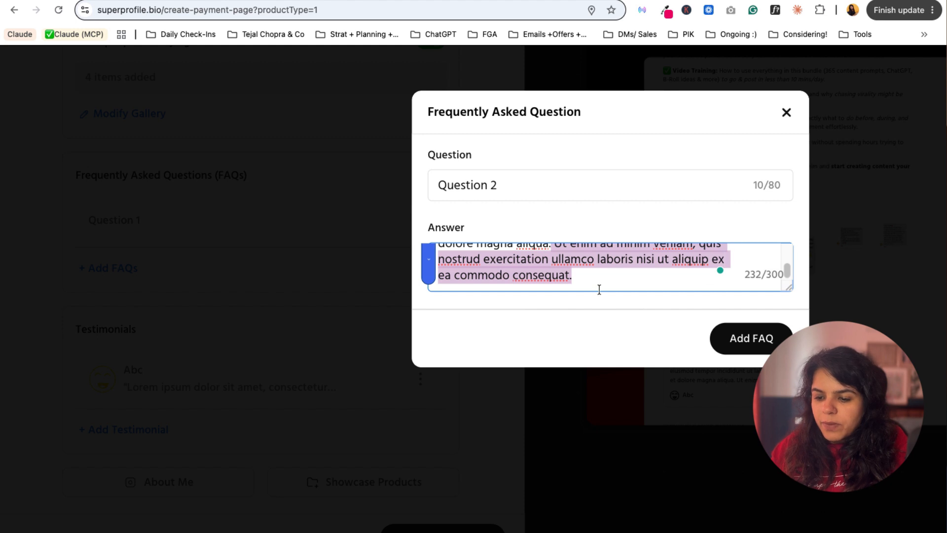
pyautogui.press('BackSpace')
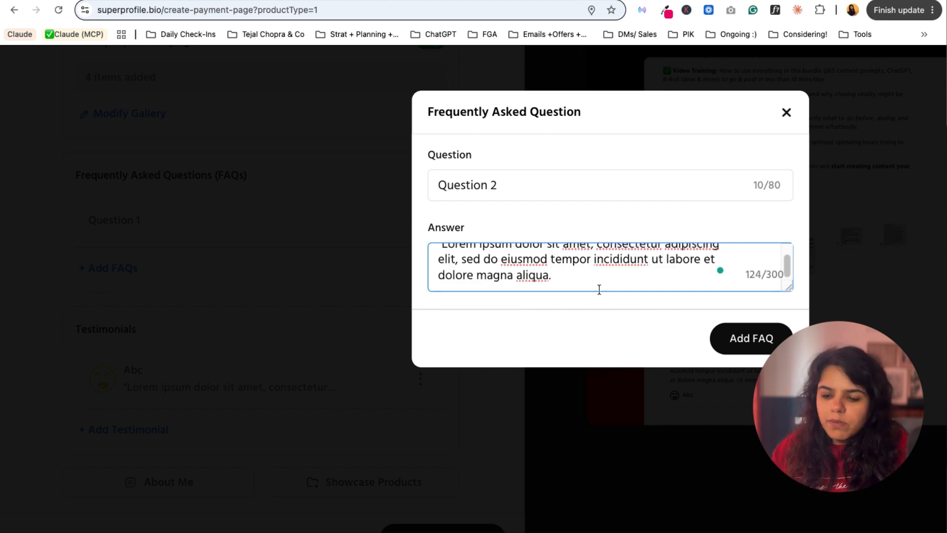
pyautogui.click(720, 343)
# Switch the Frequently Asked Questions section off and back on.
pyautogui.scroll(-2, 340, 220)
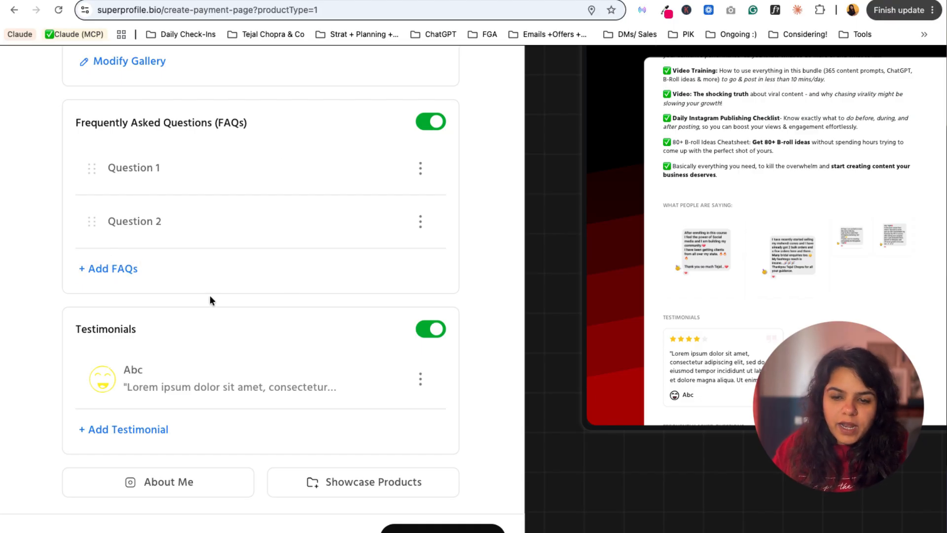
pyautogui.click(432, 121)
pyautogui.click(433, 122)
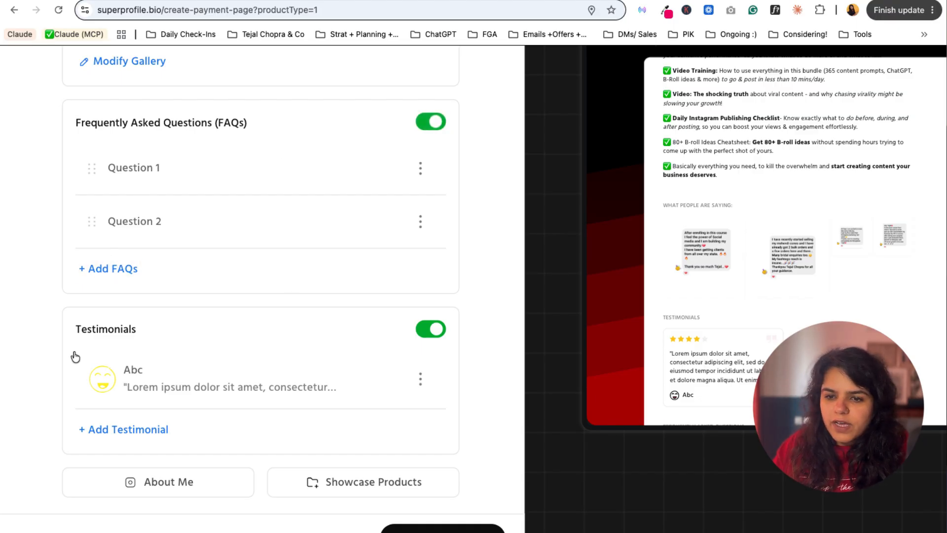
# Add a "Bonus:" line below the last checklist item of the description, separated by an empty line.
pyautogui.scroll(10, 323, 255)
pyautogui.scroll(10, 323, 254)
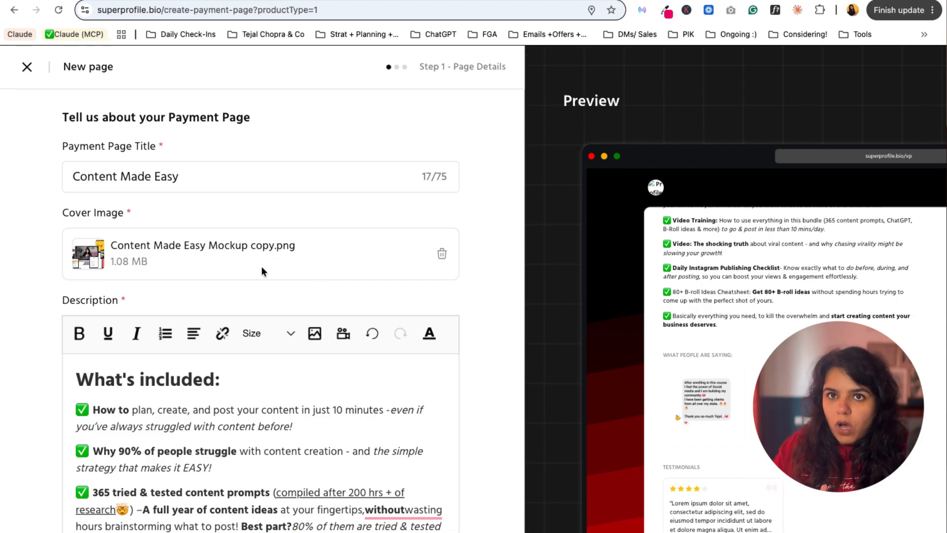
pyautogui.scroll(-10, 261, 266)
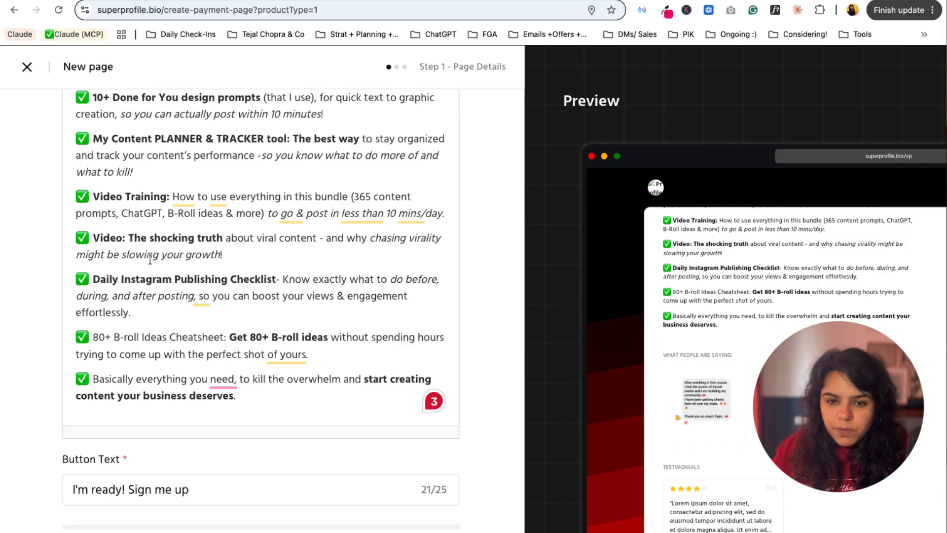
pyautogui.scroll(10, 150, 259)
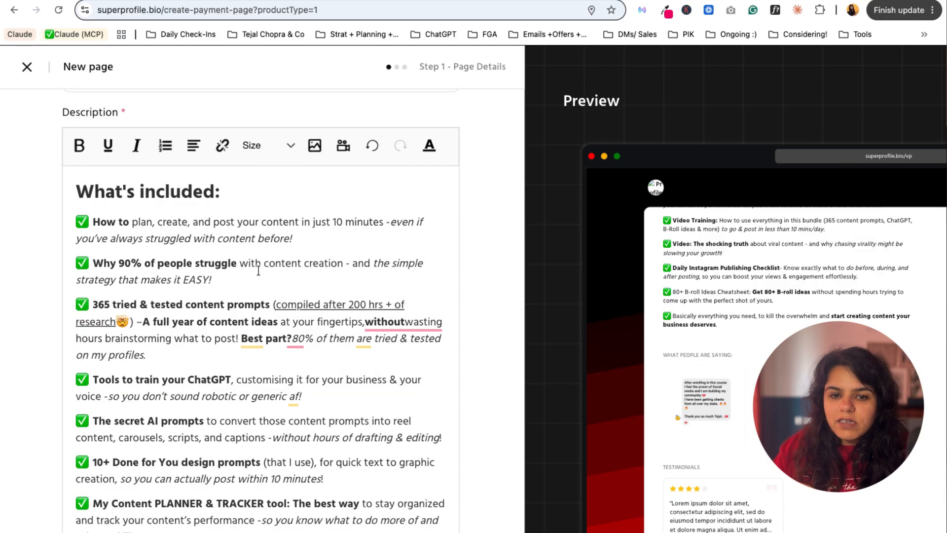
pyautogui.scroll(-8, 93, 242)
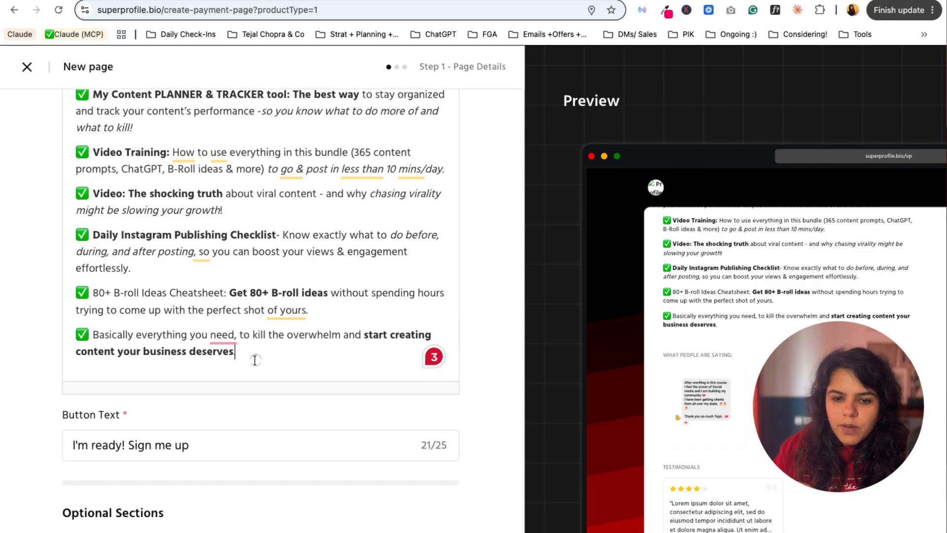
pyautogui.click(255, 360)
pyautogui.press('Return')
pyautogui.press('Return')
pyautogui.write('Bo')
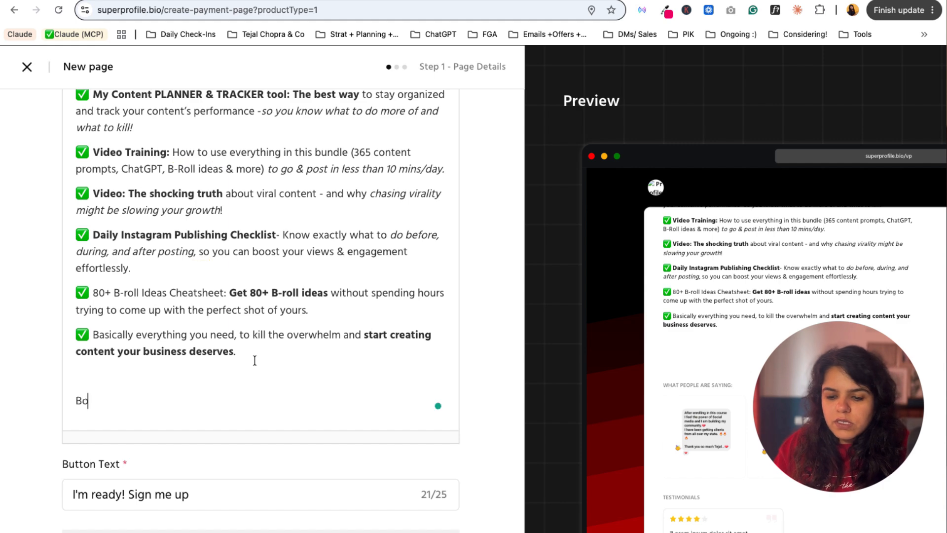
pyautogui.write('nus:')
# Look at the image and video insertion options of the description editor.
pyautogui.scroll(10, 404, 220)
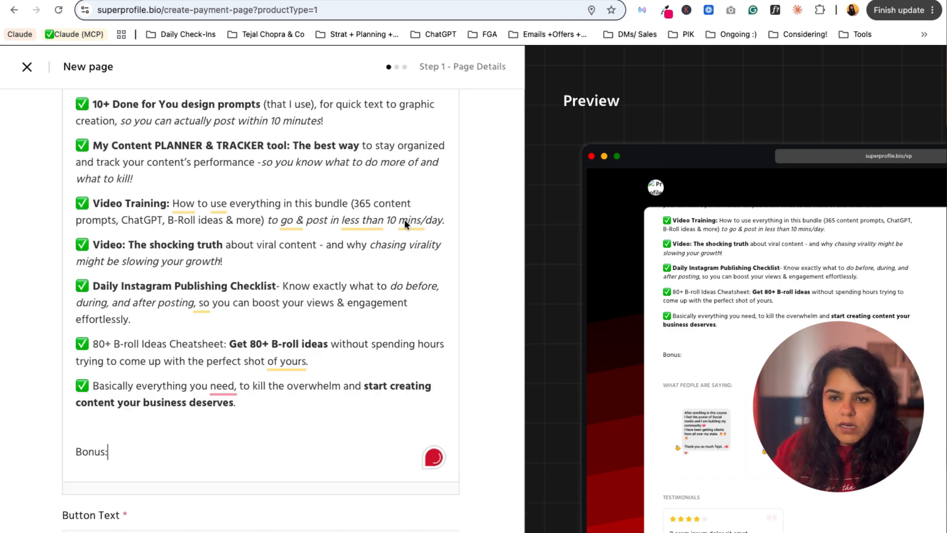
pyautogui.scroll(2, 484, 235)
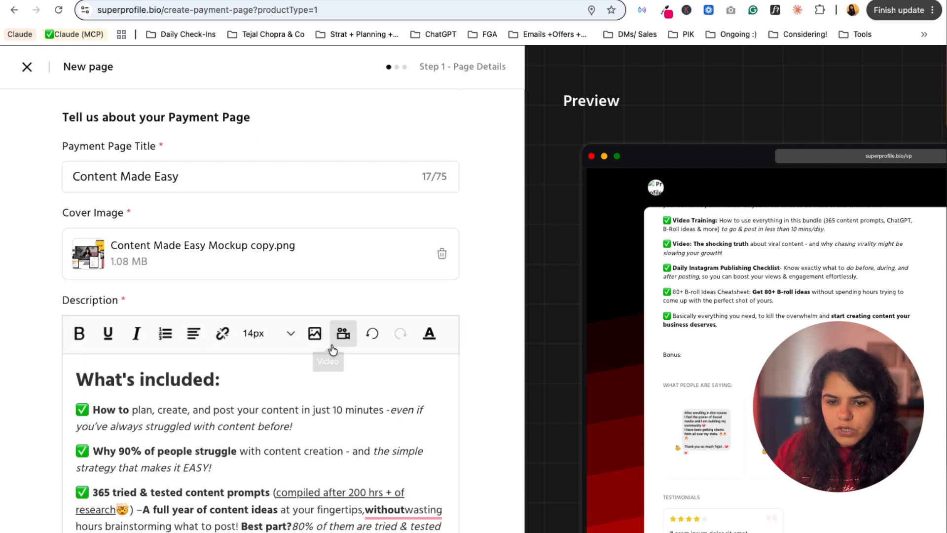
pyautogui.click(314, 334)
pyautogui.click(320, 311)
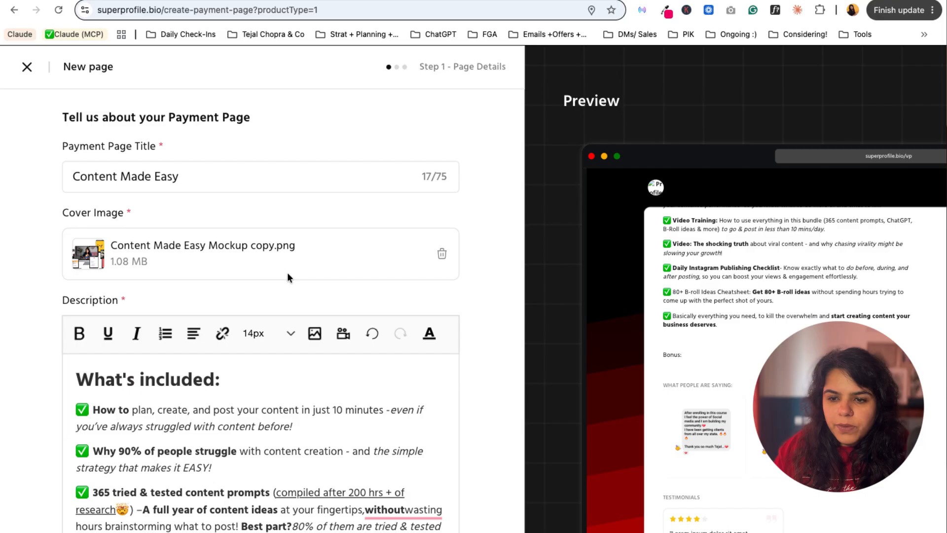
pyautogui.click(343, 334)
pyautogui.click(309, 240)
pyautogui.scroll(-11, 277, 274)
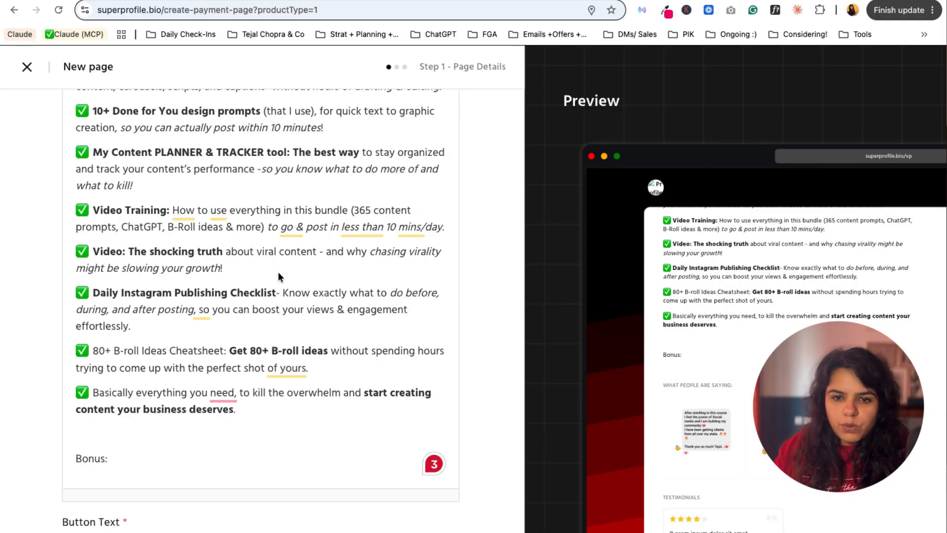
# Delete the "Bonus:" line at the end of the description.
pyautogui.moveTo(131, 429); pyautogui.dragTo(66, 400)
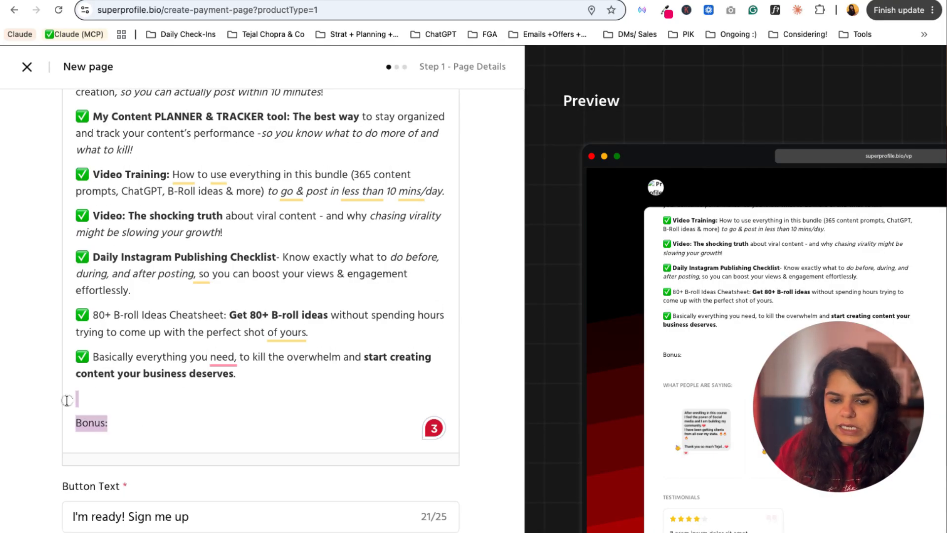
pyautogui.press('BackSpace')
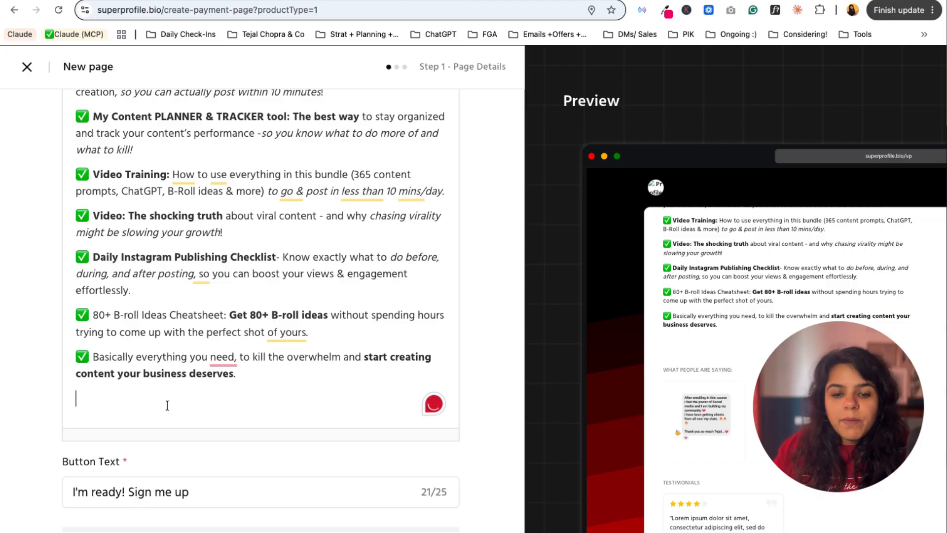
# Examine the cover image, description, button text and optional sections of the new page.
pyautogui.scroll(-6, 25, 459)
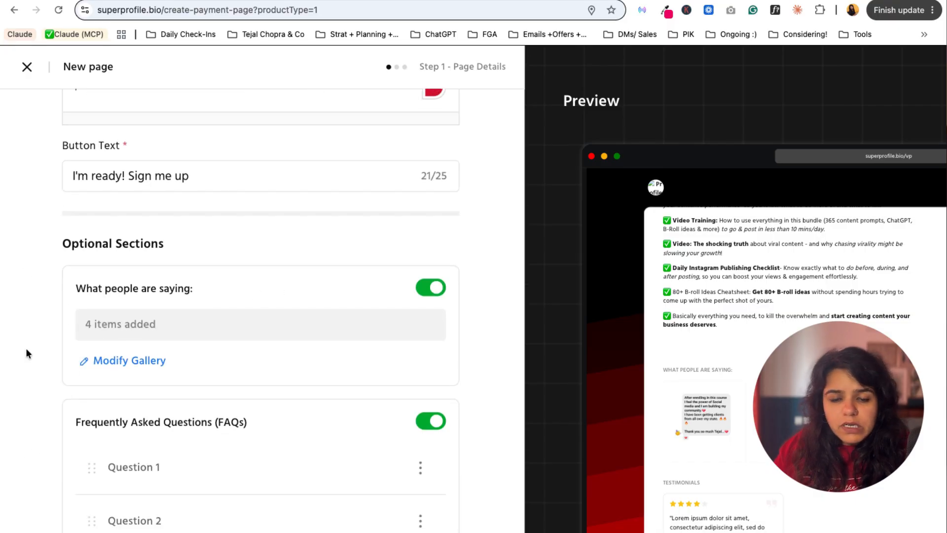
pyautogui.scroll(10, 112, 294)
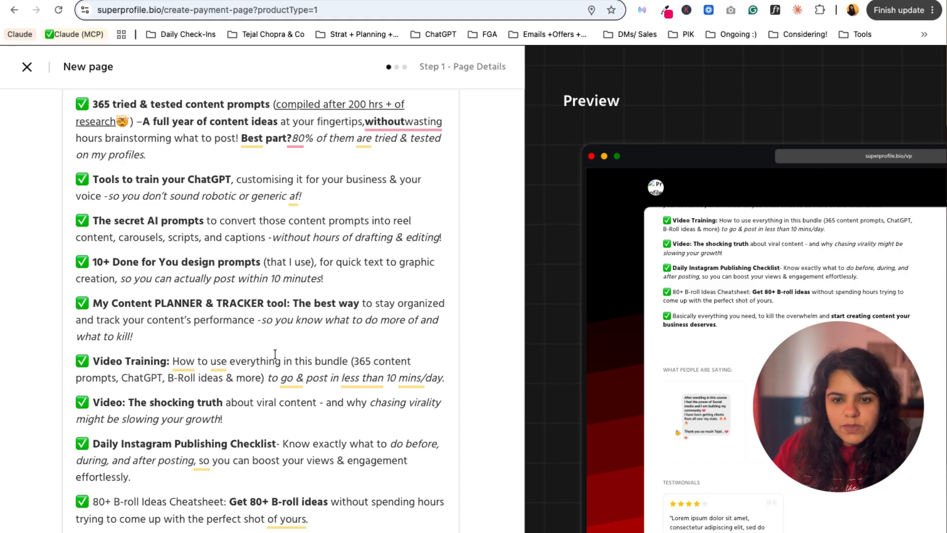
pyautogui.scroll(-3, 206, 466)
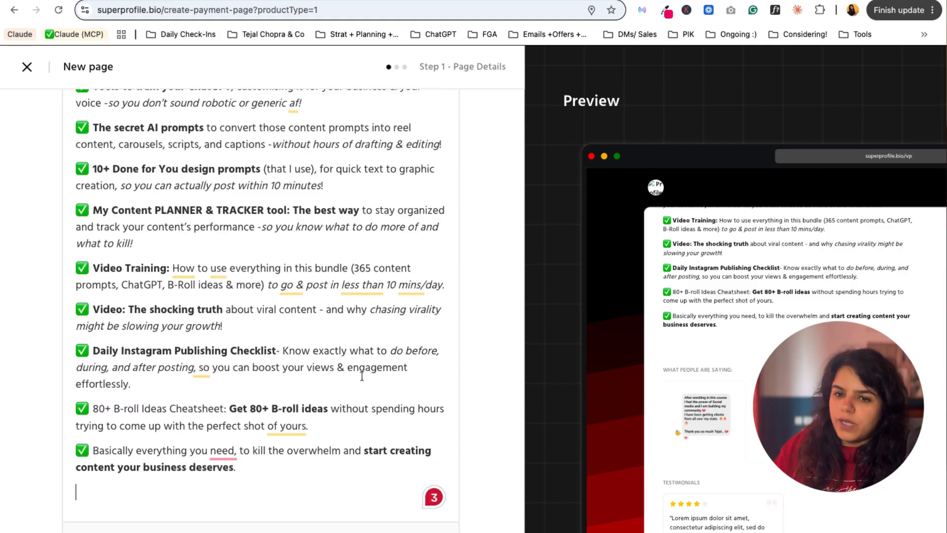
pyautogui.scroll(10, 363, 381)
pyautogui.scroll(-8, 415, 213)
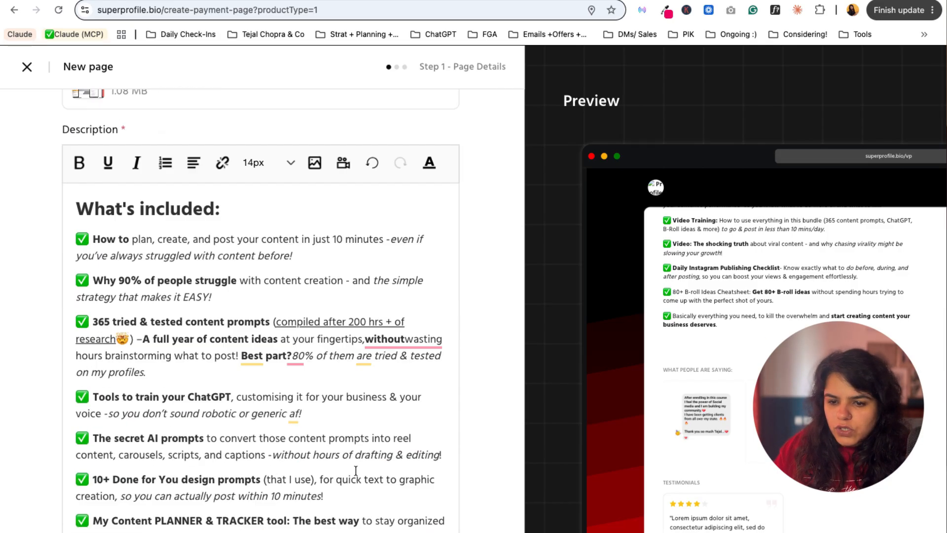
pyautogui.scroll(5, 415, 213)
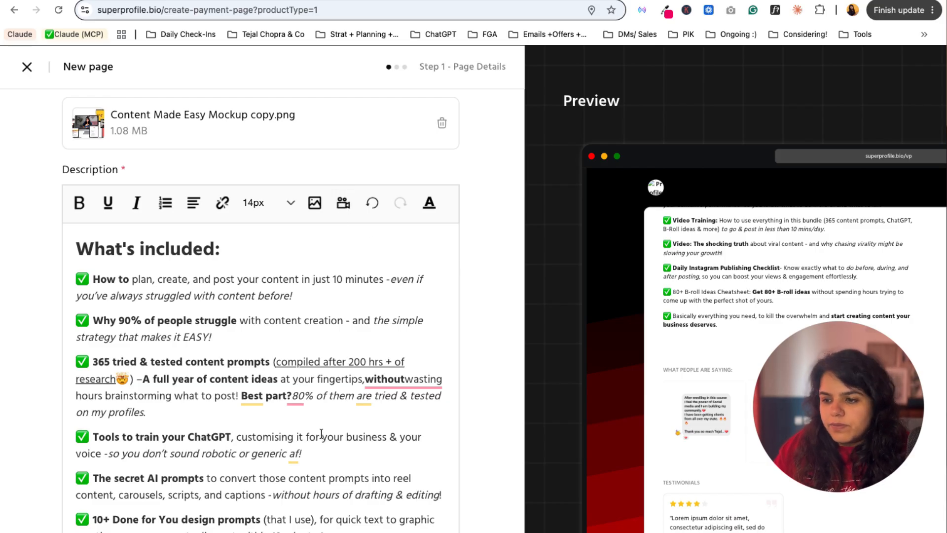
pyautogui.scroll(-15, 321, 434)
pyautogui.scroll(-7, 196, 377)
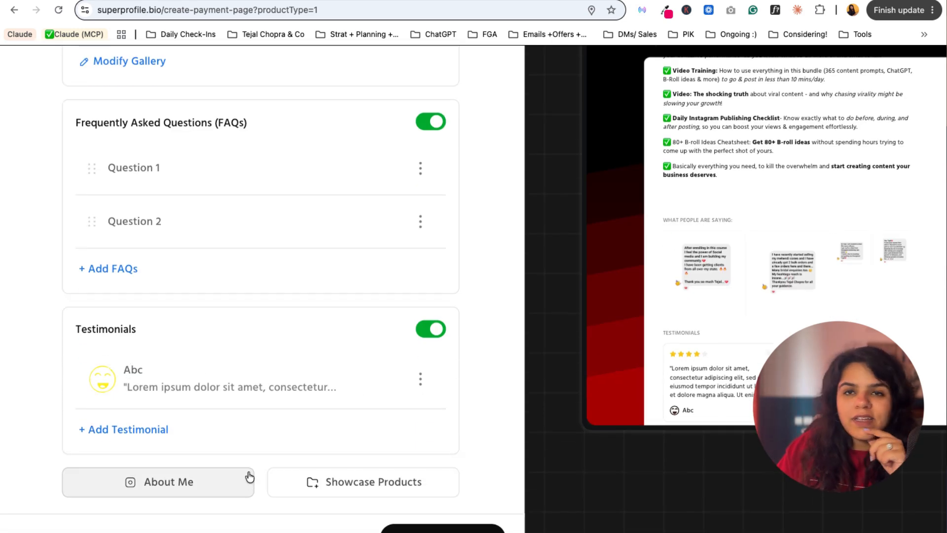
# Open the About Me details and examine the photo, name, headline, about you and social link fields.
pyautogui.click(211, 481)
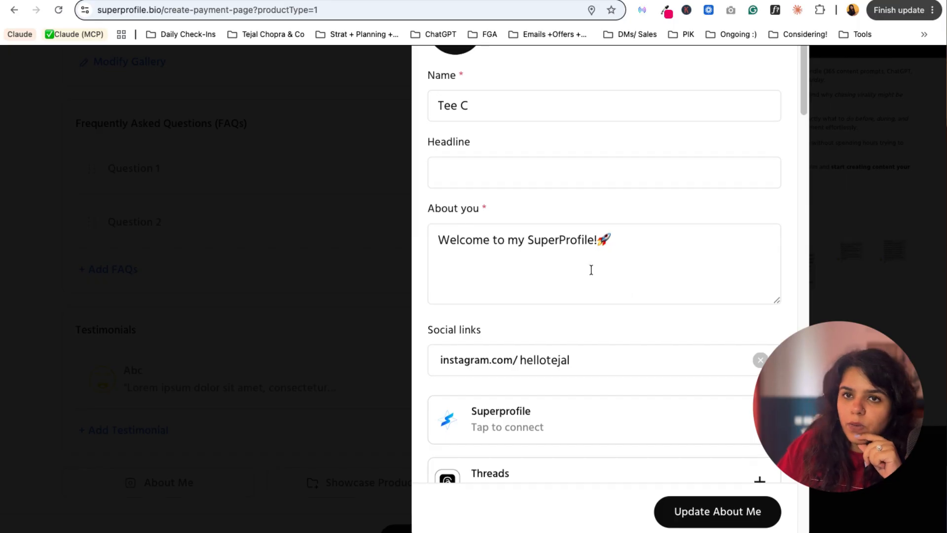
pyautogui.scroll(3, 591, 270)
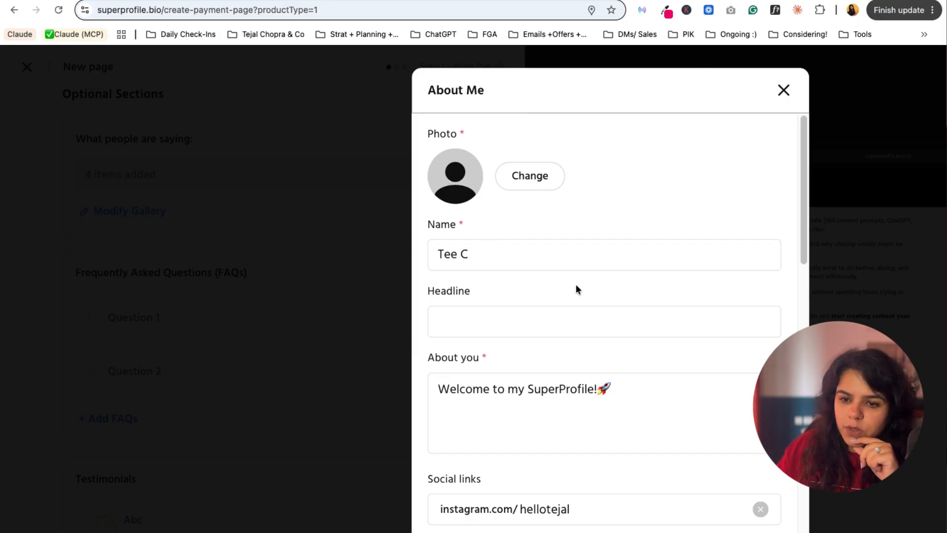
pyautogui.scroll(-5, 563, 296)
pyautogui.scroll(1, 543, 266)
pyautogui.scroll(2, 535, 210)
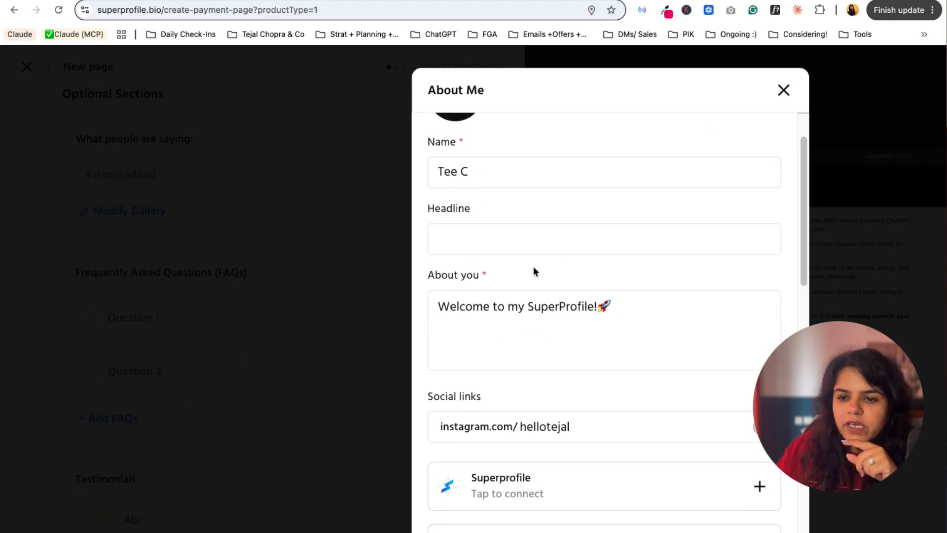
pyautogui.scroll(-10, 532, 266)
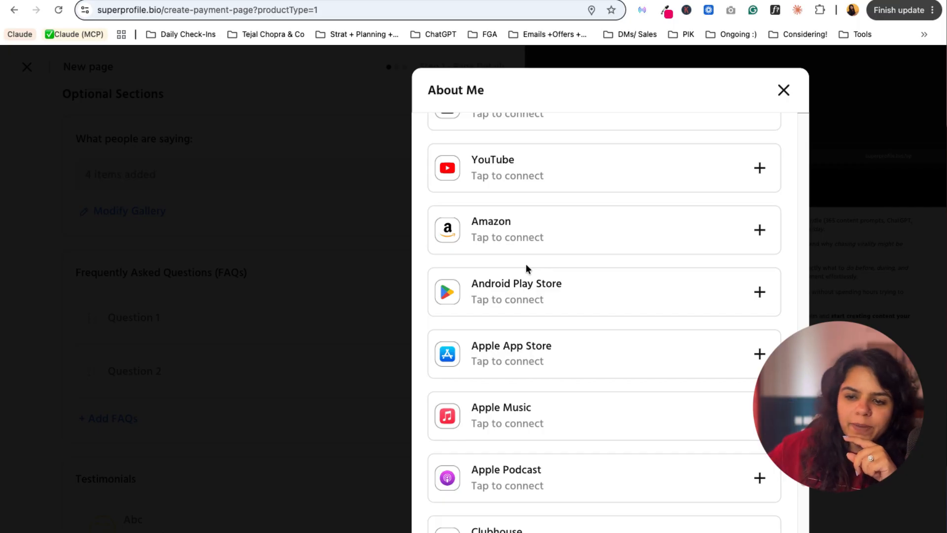
pyautogui.scroll(6, 562, 276)
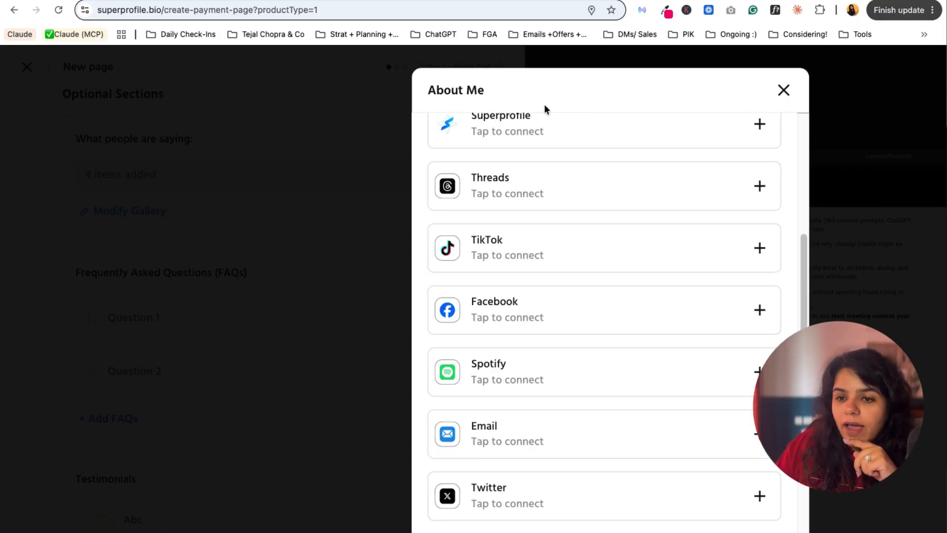
pyautogui.scroll(5, 544, 105)
pyautogui.scroll(2, 546, 275)
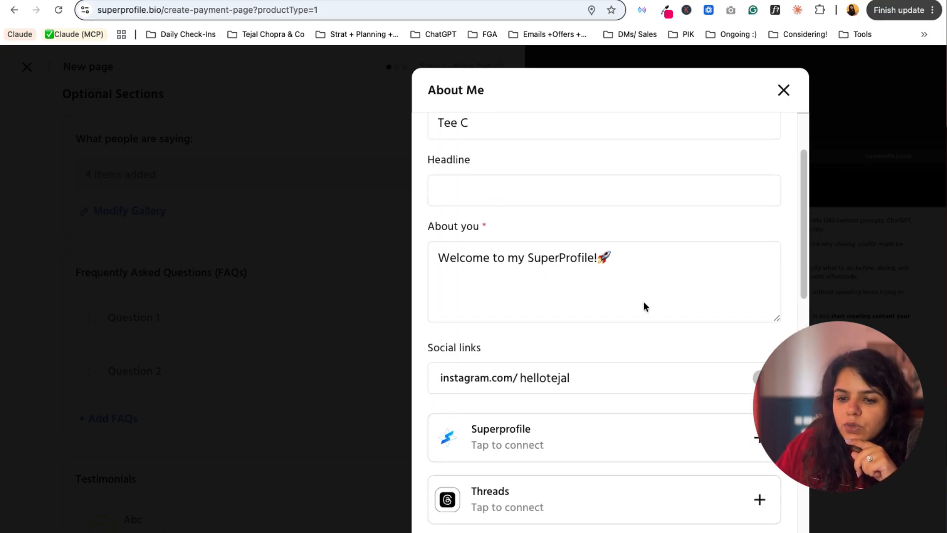
pyautogui.scroll(3, 545, 302)
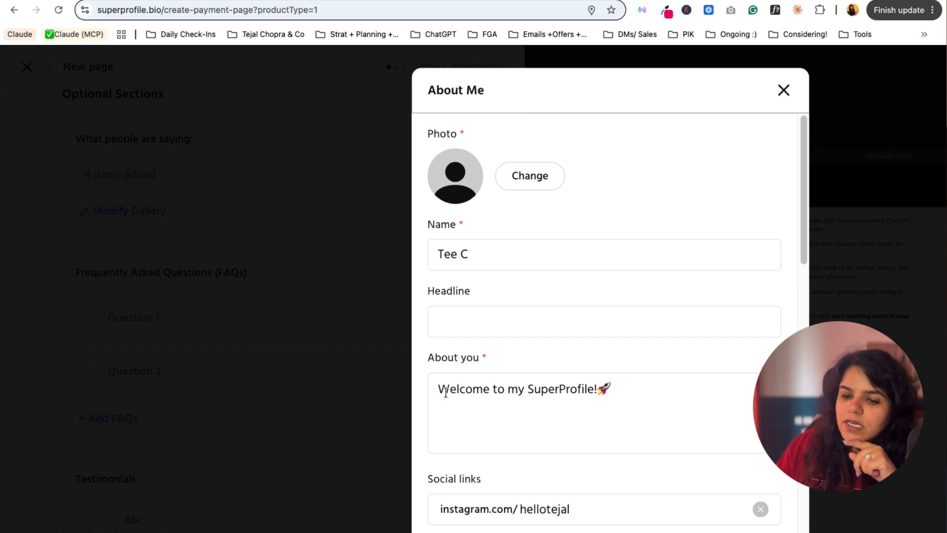
# Examine the default About you text and the full list of social platforms offered for linking.
pyautogui.moveTo(438, 389); pyautogui.dragTo(632, 397)
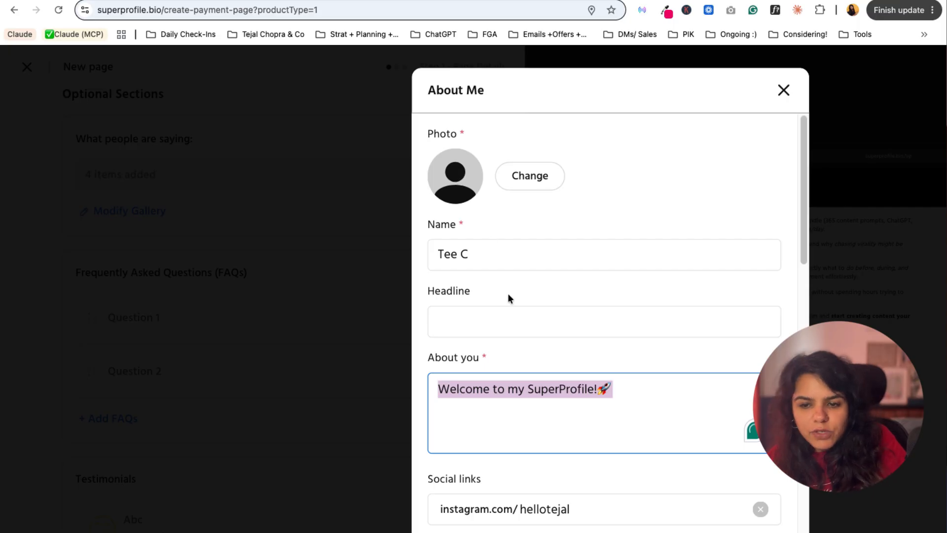
pyautogui.scroll(-2, 553, 408)
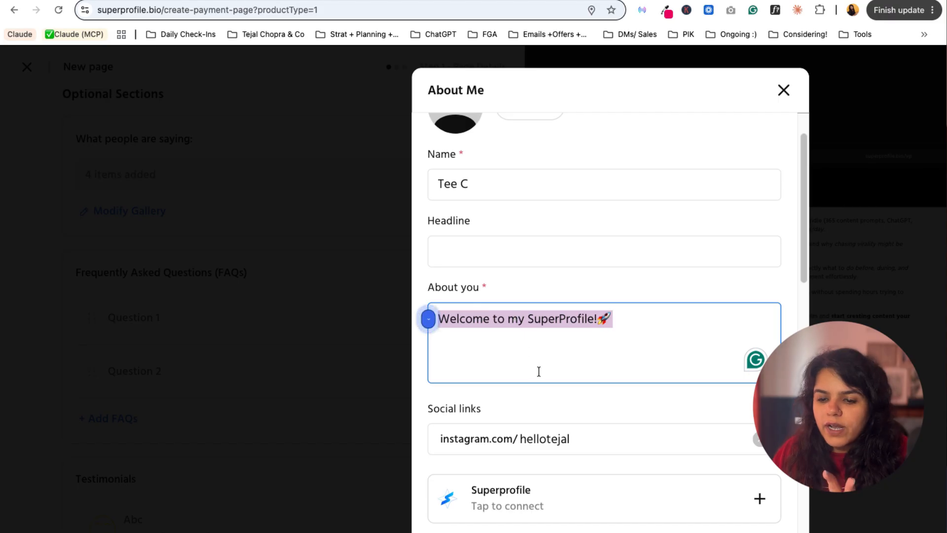
pyautogui.scroll(-10, 537, 372)
pyautogui.scroll(-7, 549, 394)
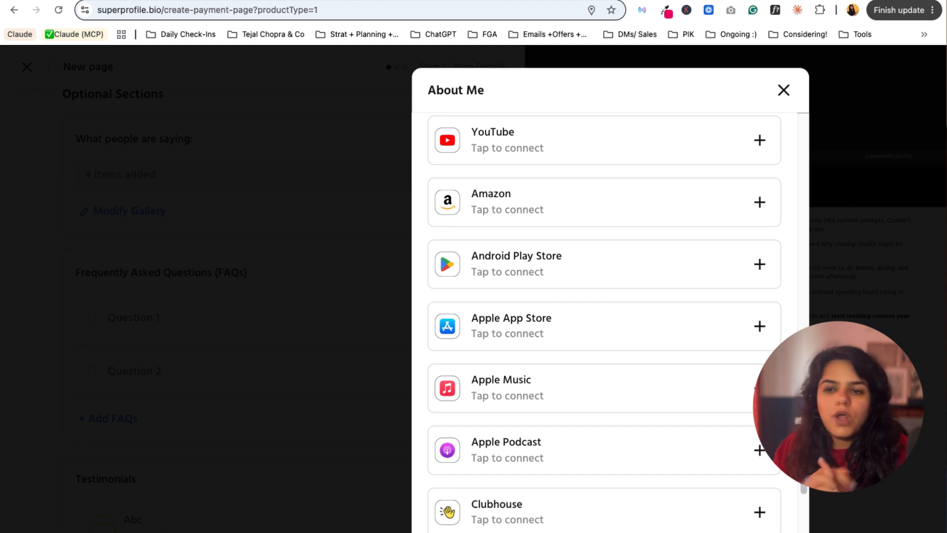
pyautogui.scroll(3, 592, 466)
pyautogui.scroll(-15, 592, 465)
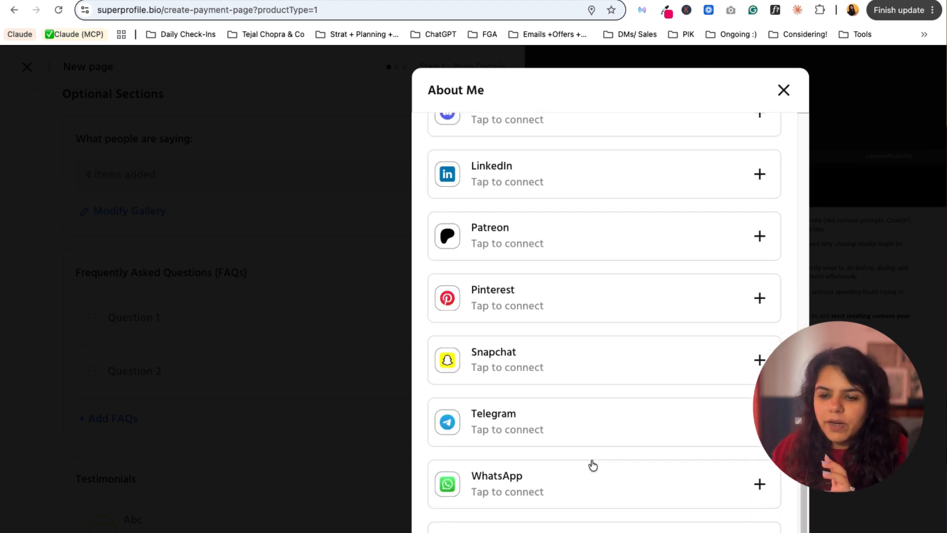
pyautogui.scroll(15, 561, 292)
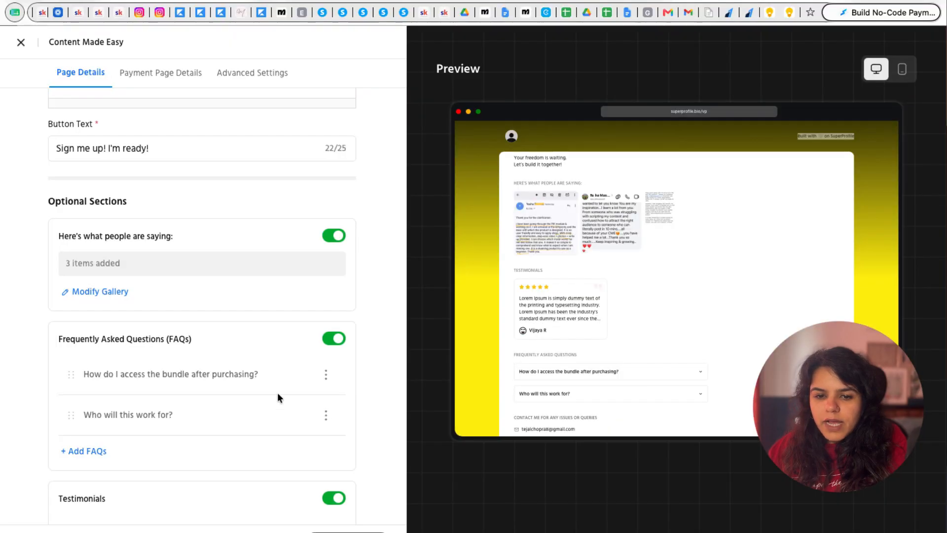
# On the existing Content Made Easy page, look through the completed About Me details, from headline to social links, and close them.
pyautogui.scroll(-4, 197, 469)
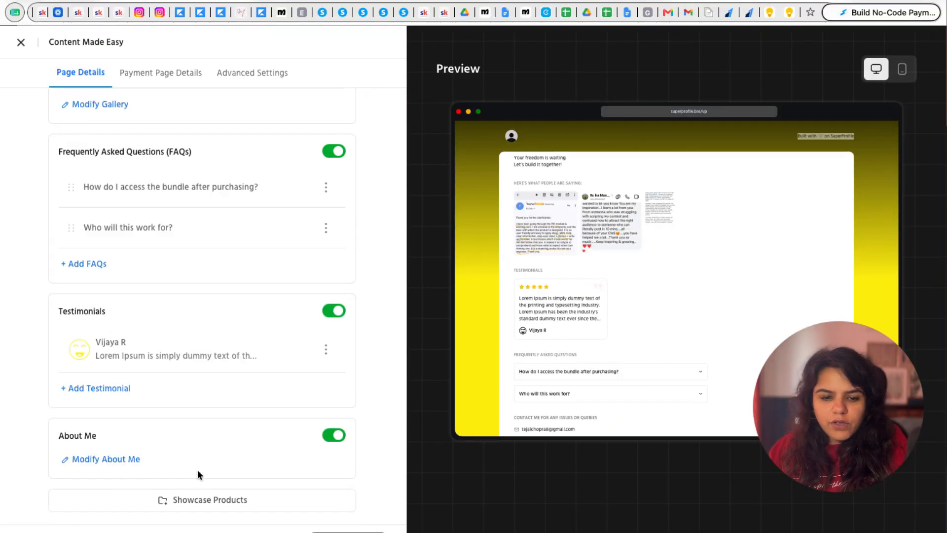
pyautogui.click(99, 456)
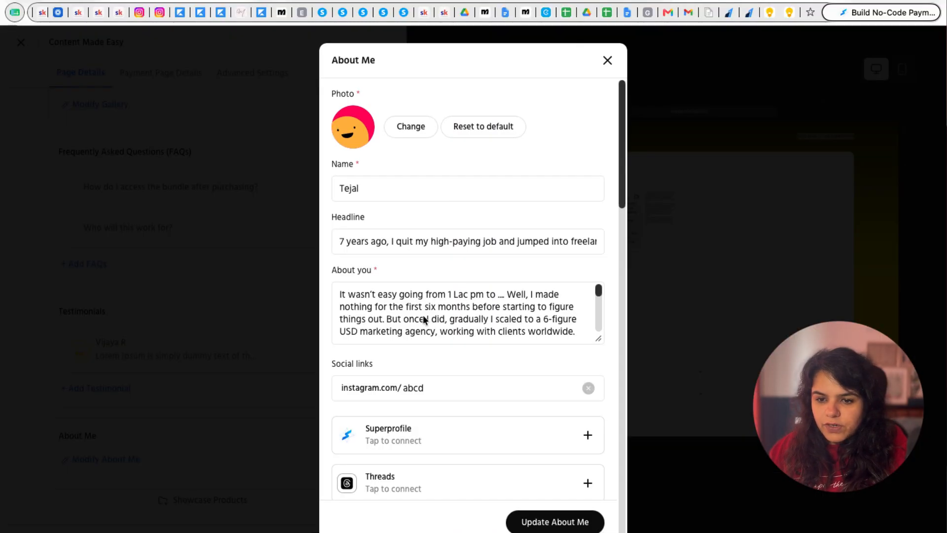
pyautogui.scroll(-3, 422, 315)
pyautogui.click(335, 242)
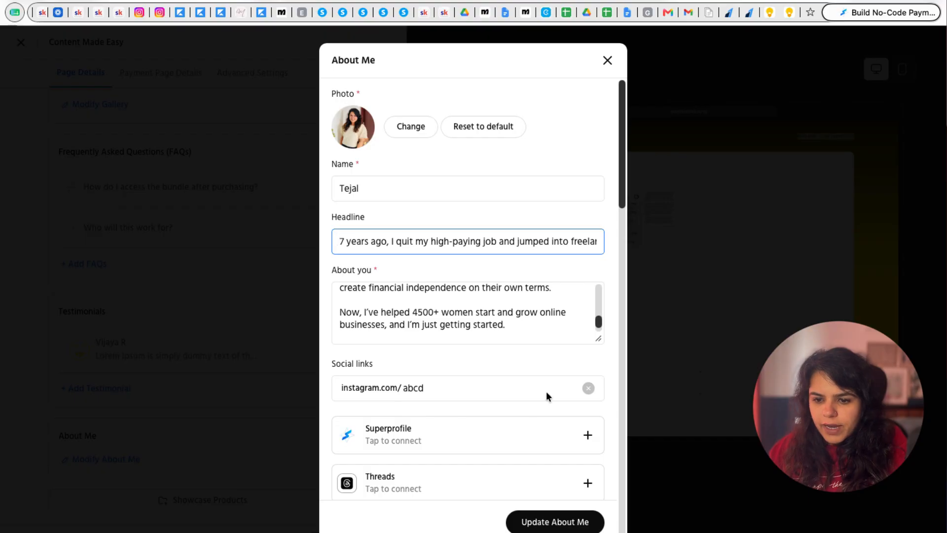
pyautogui.click(418, 323)
pyautogui.scroll(-3, 444, 318)
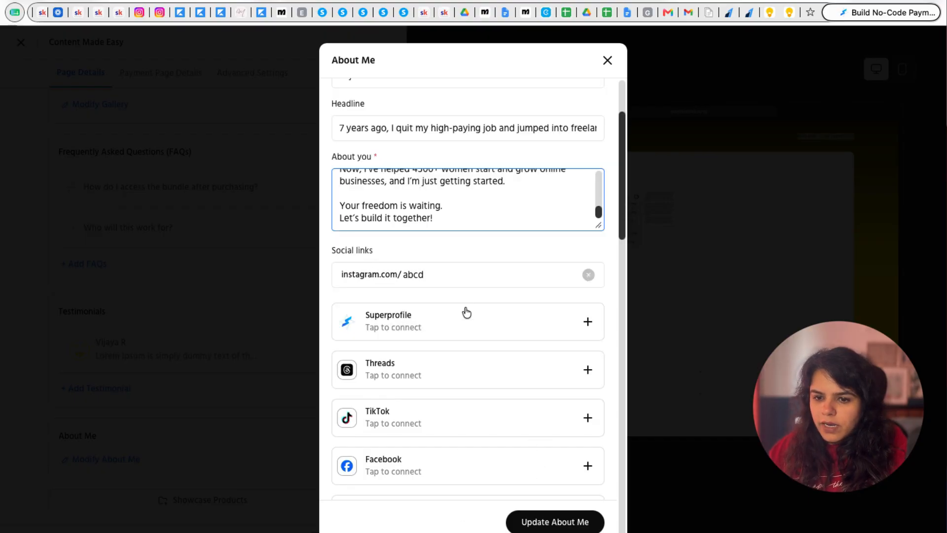
pyautogui.click(745, 324)
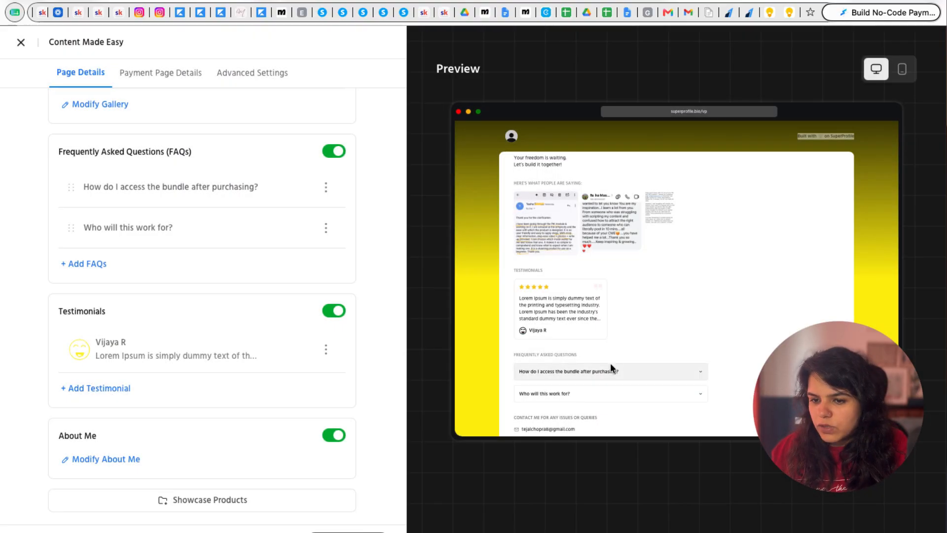
# Examine how the completed About Me section appears in the existing page's preview.
pyautogui.scroll(-2, 609, 364)
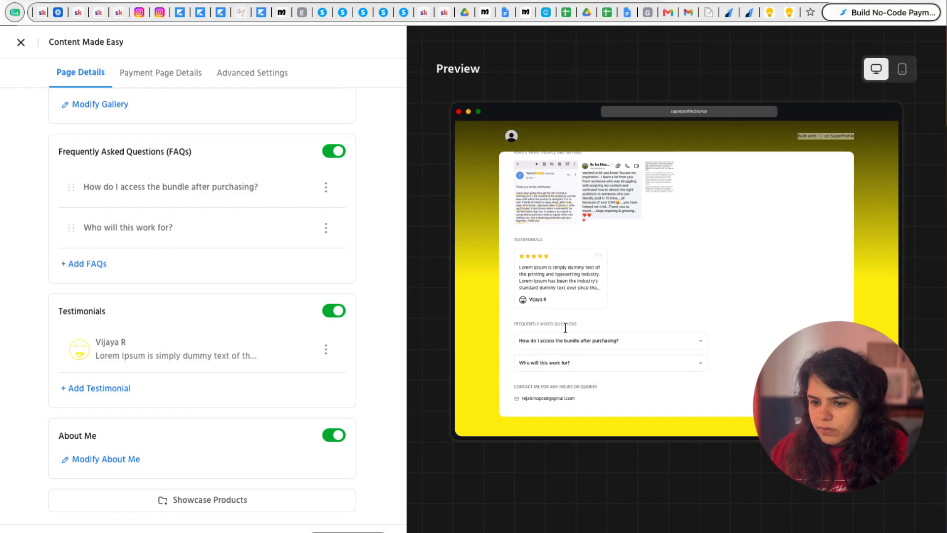
pyautogui.scroll(5, 567, 328)
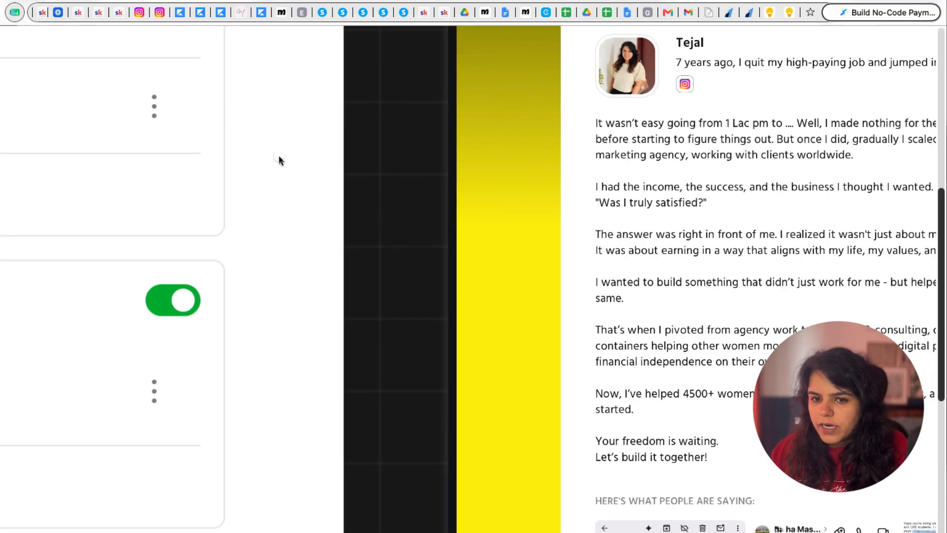
pyautogui.hscroll(3, 716, 313)
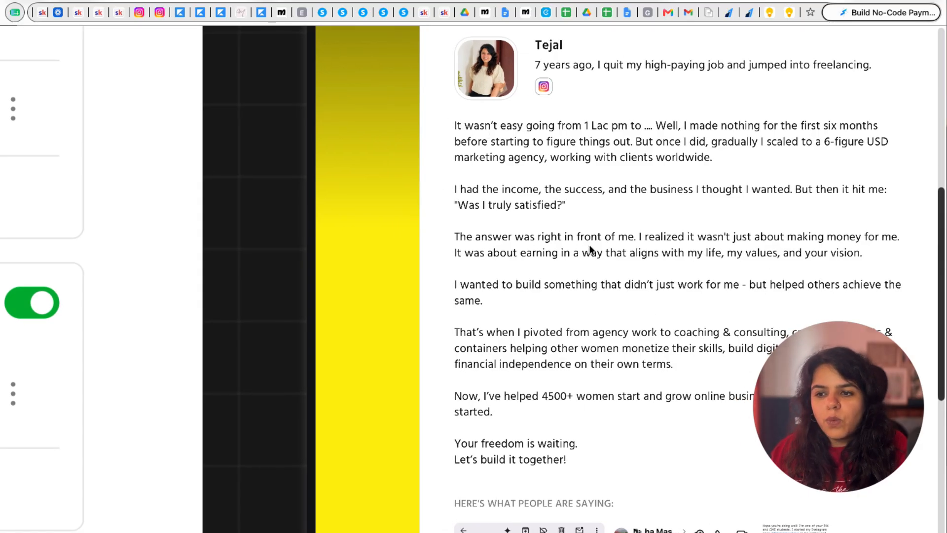
pyautogui.scroll(1, 583, 256)
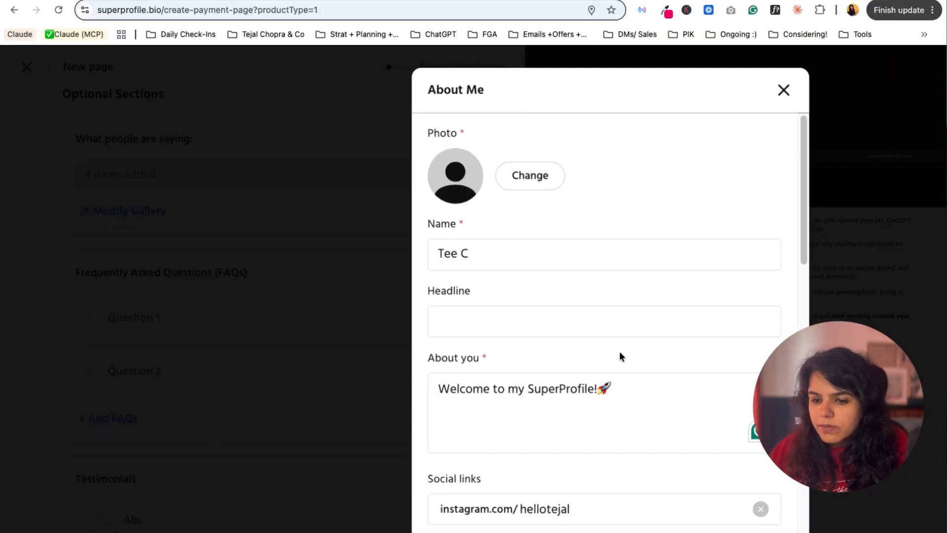
# Look over the new page's About Me fields and social links once more, and close them without saving.
pyautogui.scroll(-15, 744, 157)
pyautogui.scroll(15, 743, 257)
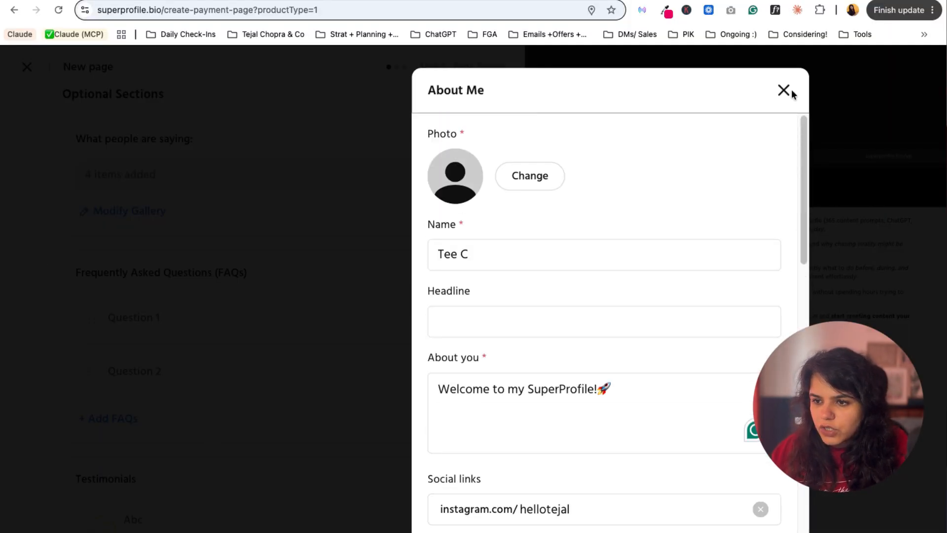
pyautogui.scroll(-20, 687, 250)
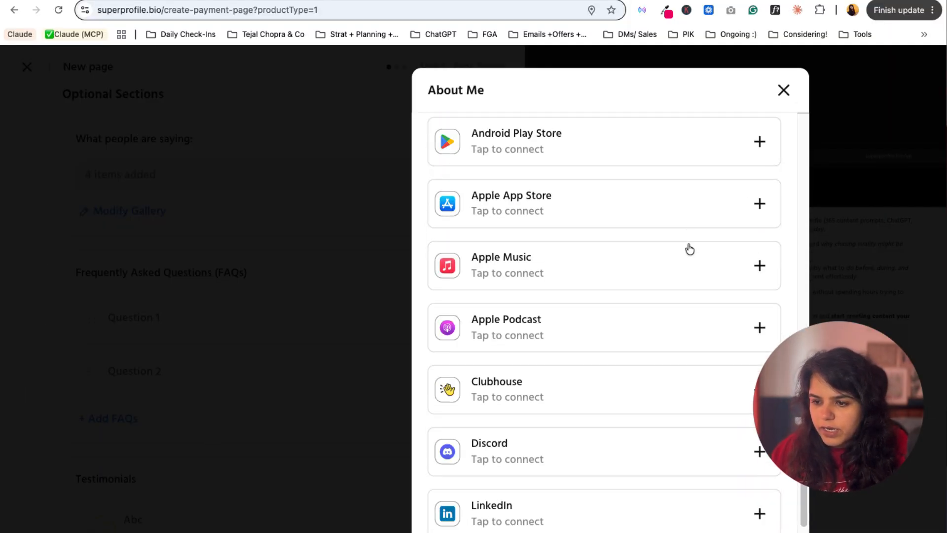
pyautogui.click(784, 91)
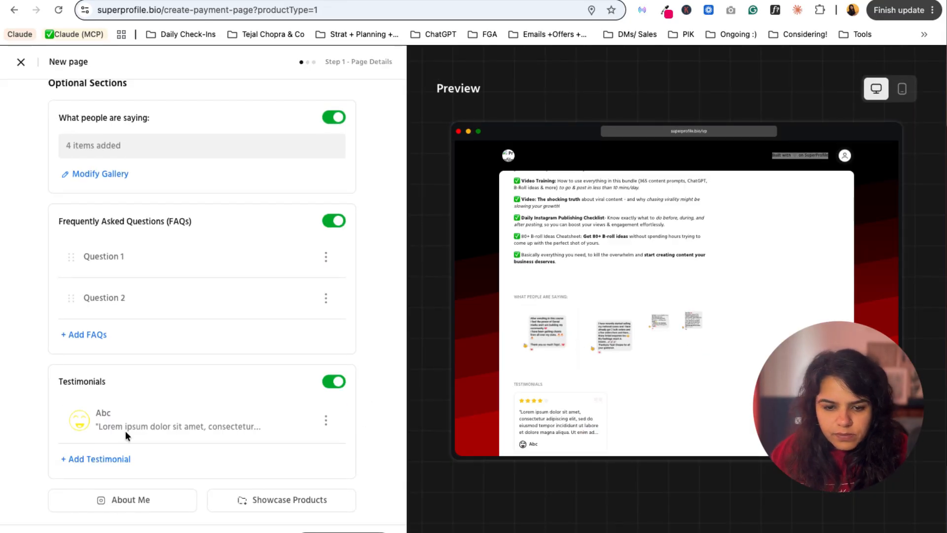
# Add the About Me section to the new page using its prefilled details.
pyautogui.click(141, 500)
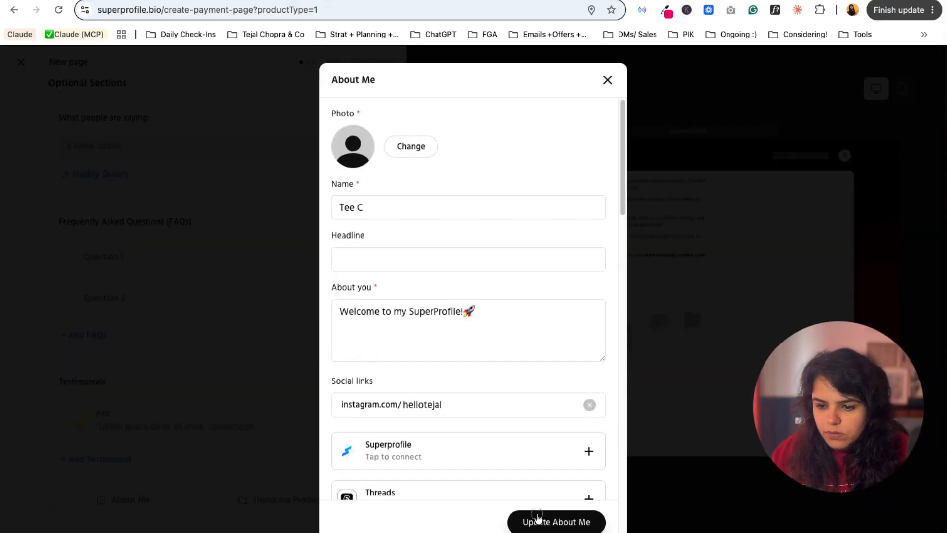
pyautogui.click(539, 520)
pyautogui.scroll(-2, 529, 248)
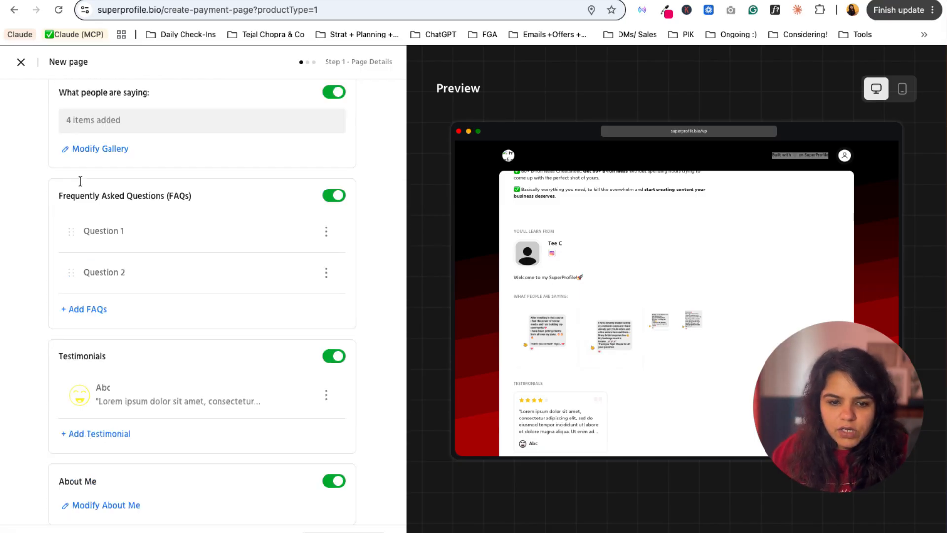
# Reopen the saved About Me details to check them and close them without changes.
pyautogui.scroll(15, 80, 179)
pyautogui.scroll(-15, 184, 397)
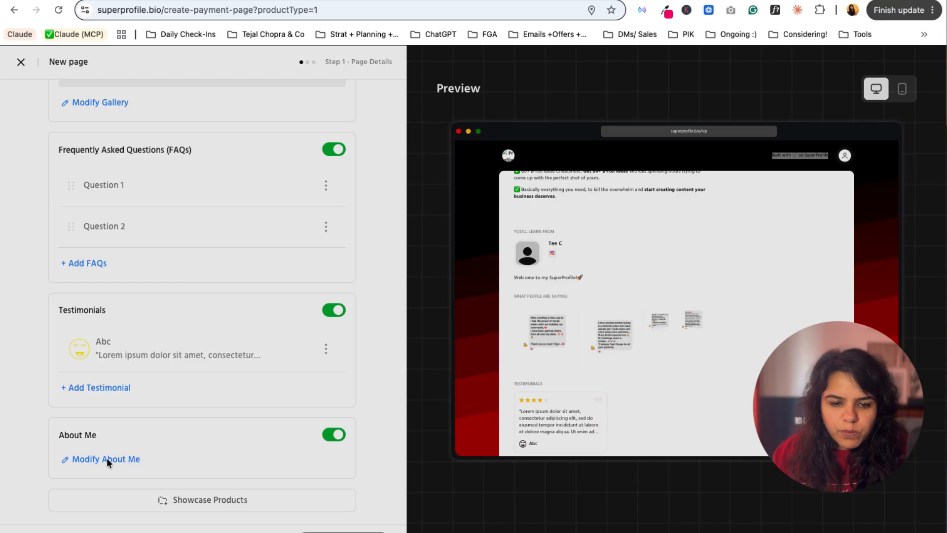
pyautogui.click(106, 458)
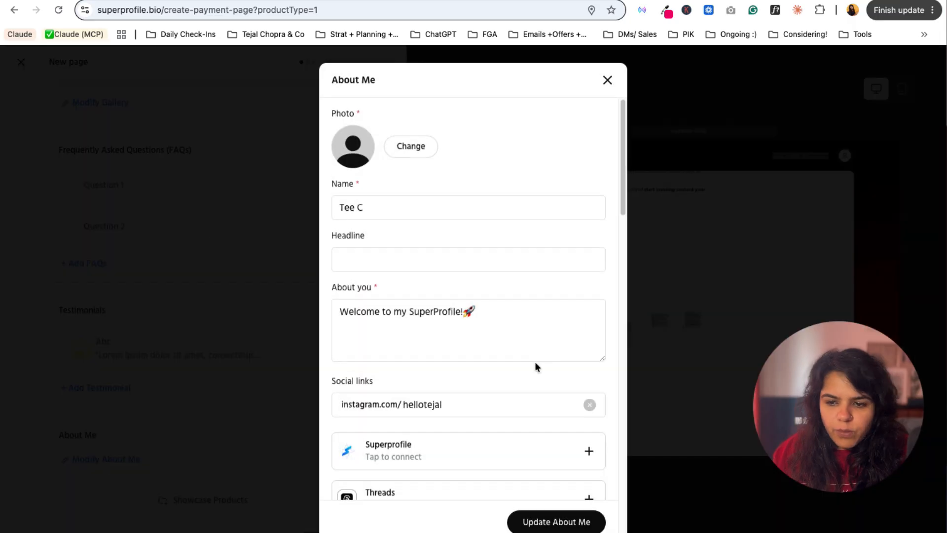
pyautogui.click(607, 80)
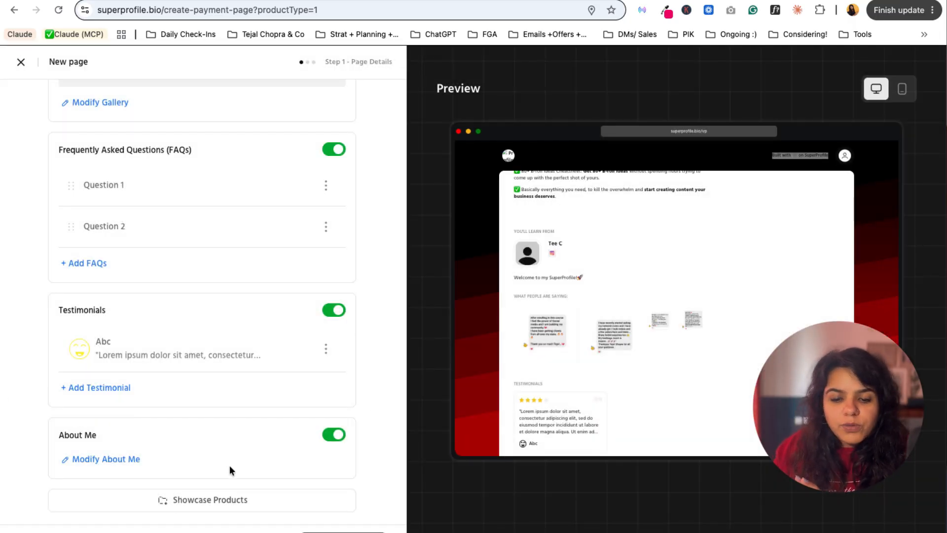
# Look at the Showcase Products option and its product selection, and close it without adding a product.
pyautogui.click(232, 499)
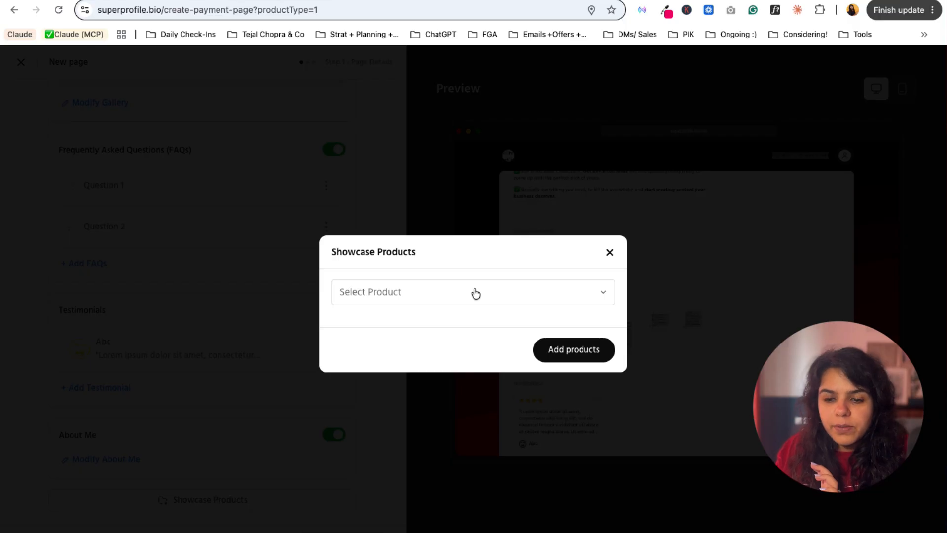
pyautogui.click(475, 293)
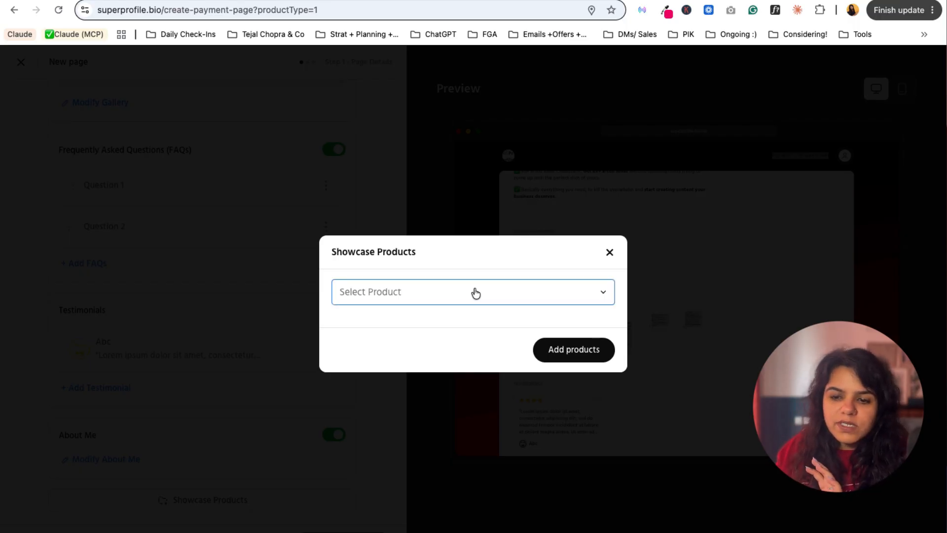
pyautogui.click(609, 252)
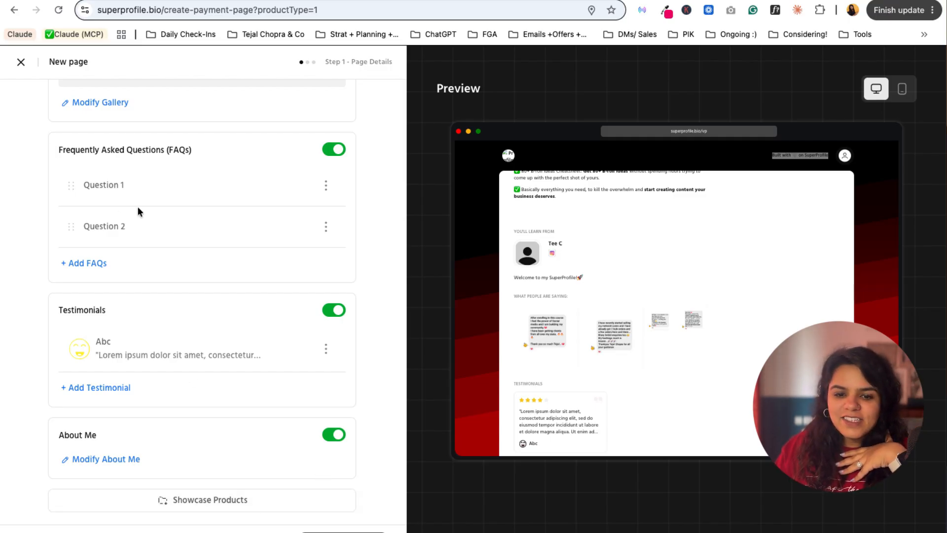
# Review the beginning of the page details and continue to Step 2, Payment Page Details.
pyautogui.scroll(15, 138, 211)
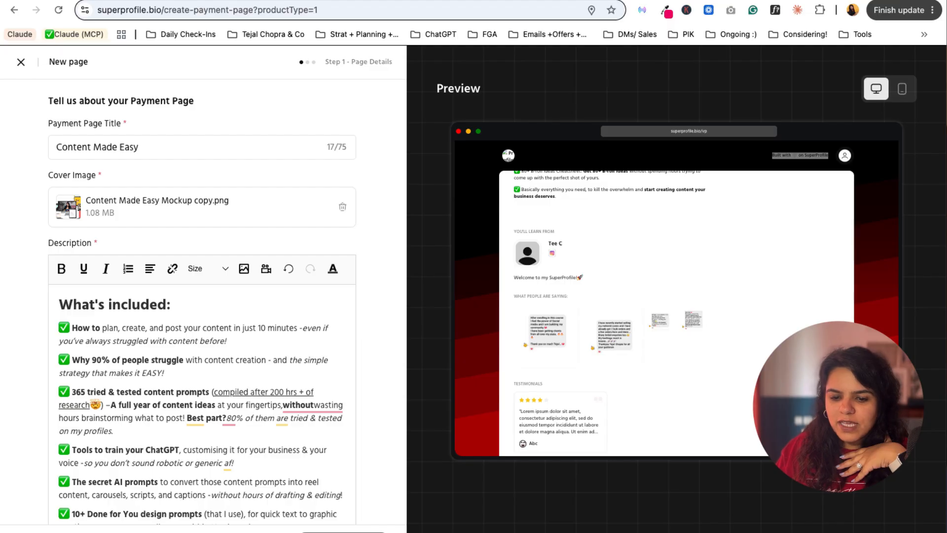
pyautogui.click(343, 531)
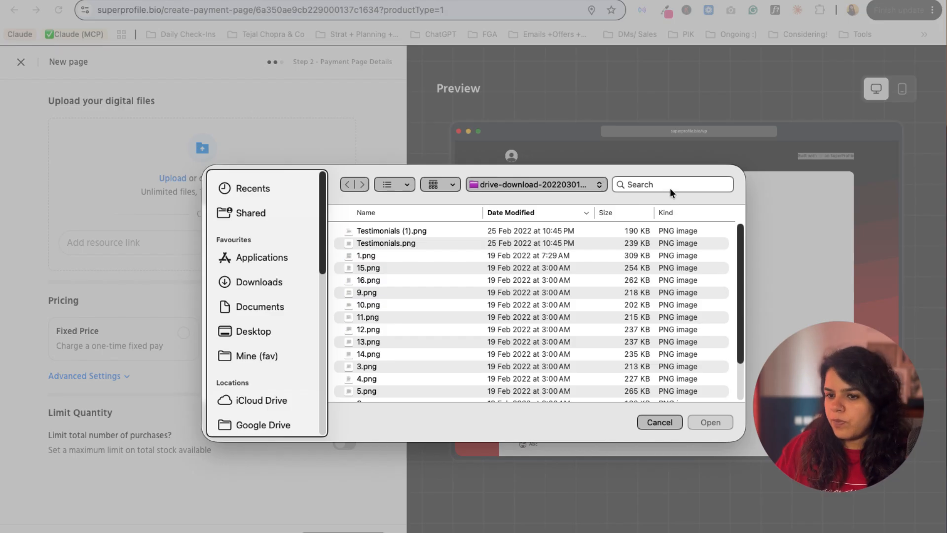
# Search the computer for "pik" and upload "How to get 1000 followers in 30 Days?.pdf" as the page's digital file.
pyautogui.click(260, 282)
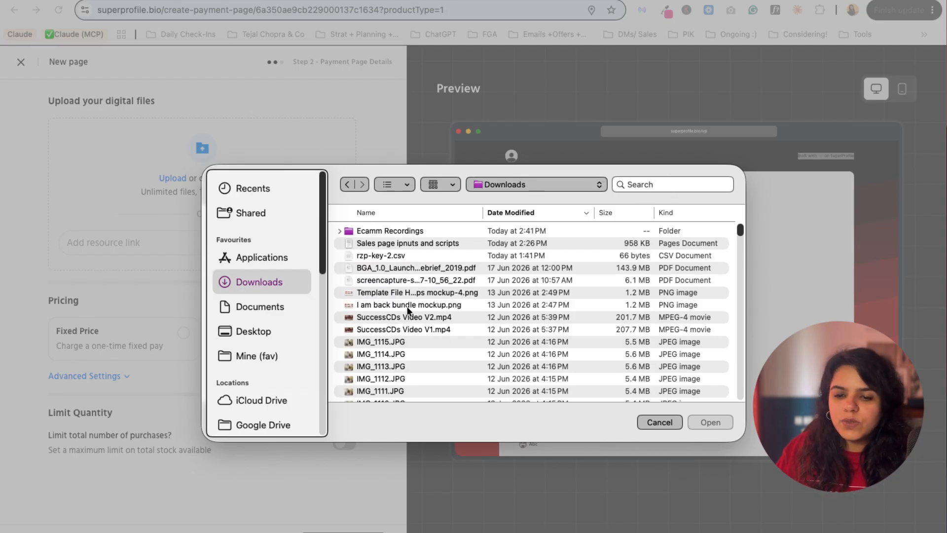
pyautogui.click(636, 187)
pyautogui.write('pin')
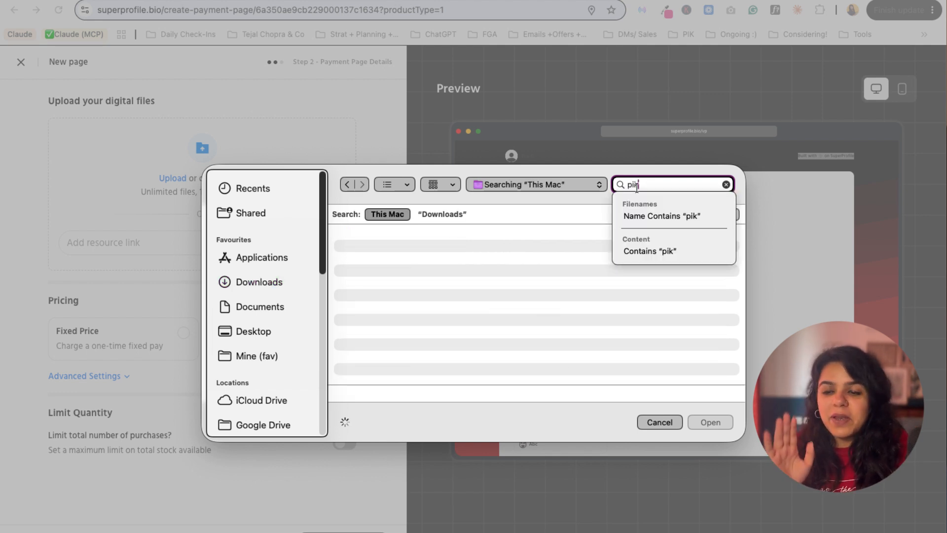
pyautogui.press('Return')
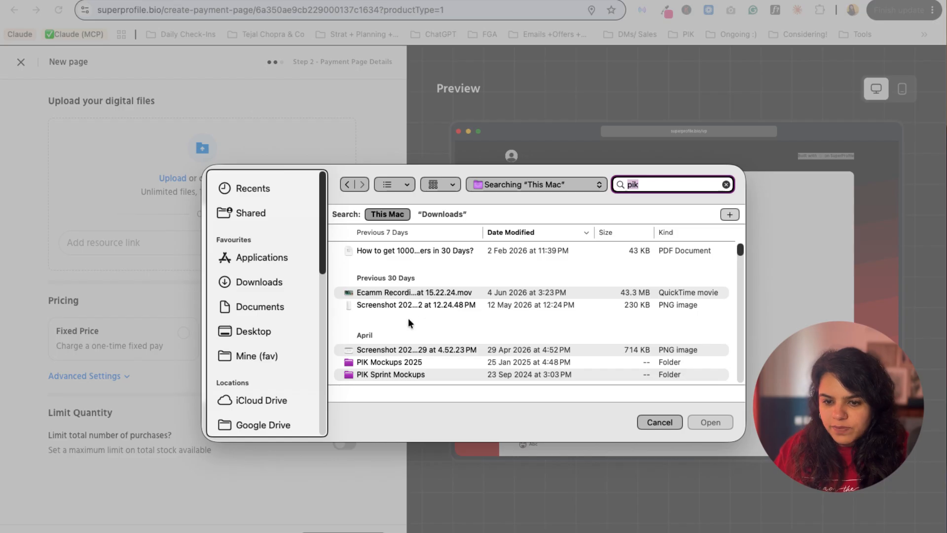
pyautogui.scroll(-5, 408, 317)
pyautogui.scroll(3, 423, 345)
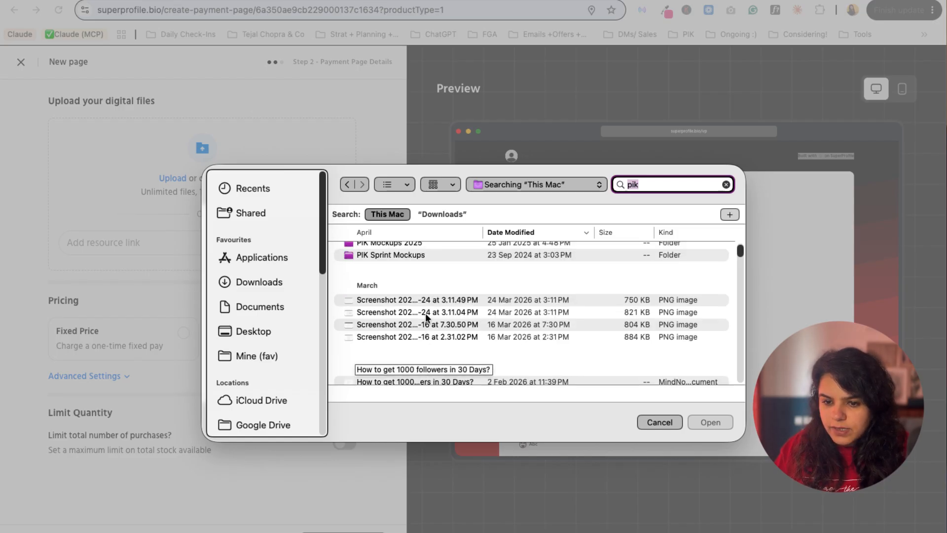
pyautogui.scroll(3, 423, 300)
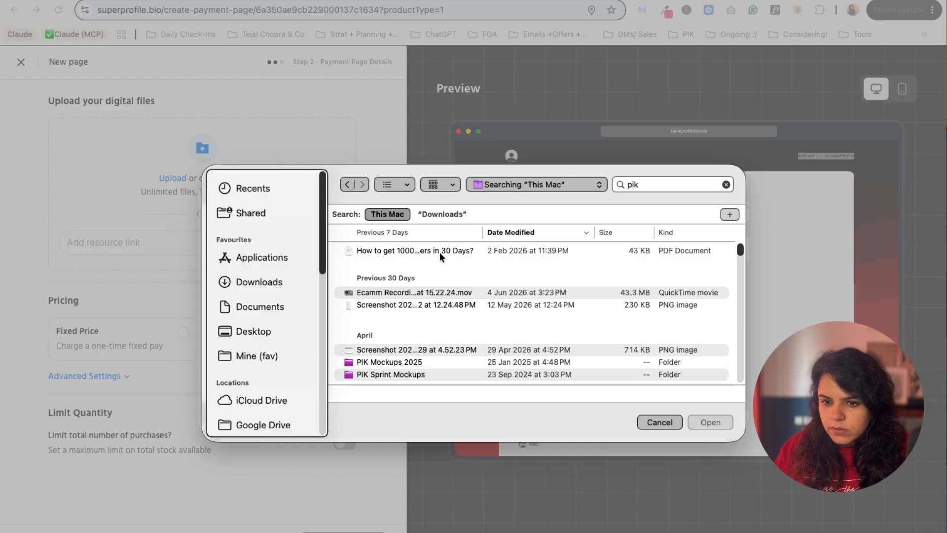
pyautogui.doubleClick(439, 252)
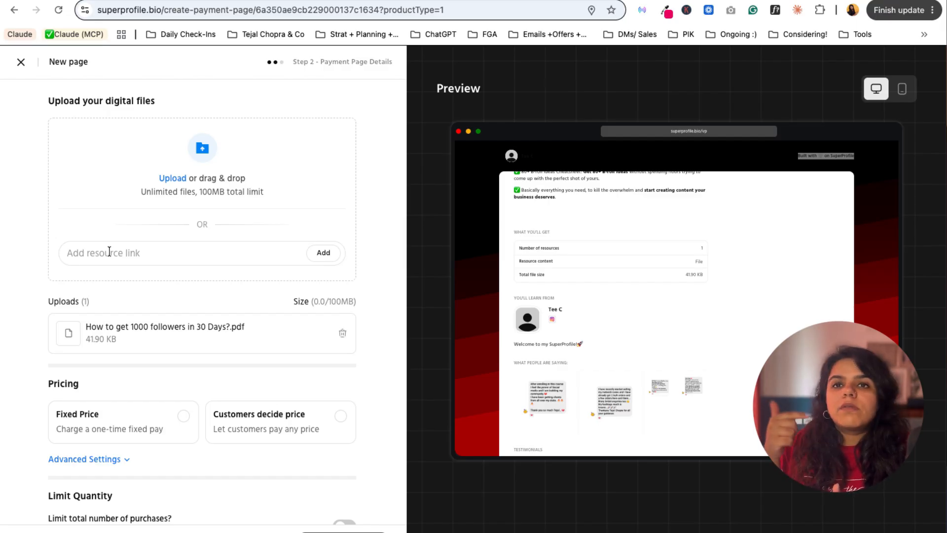
# Choose fixed pricing for the product and set the price to ₹1999.
pyautogui.scroll(-1, 109, 252)
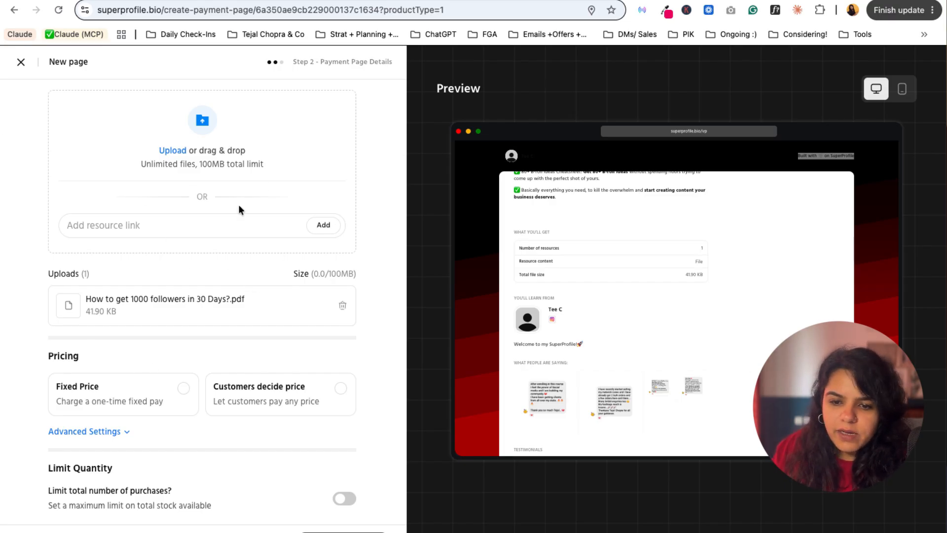
pyautogui.click(181, 394)
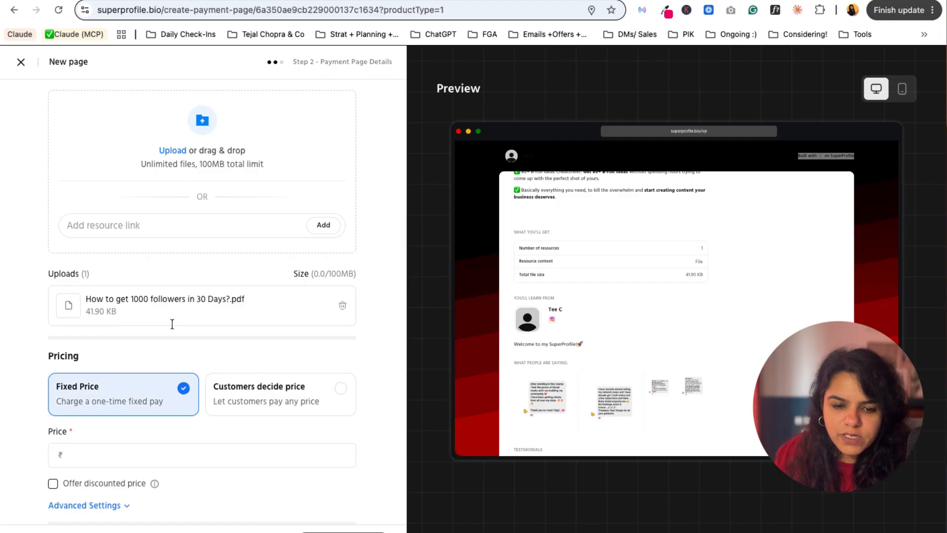
pyautogui.scroll(-3, 148, 356)
pyautogui.click(120, 379)
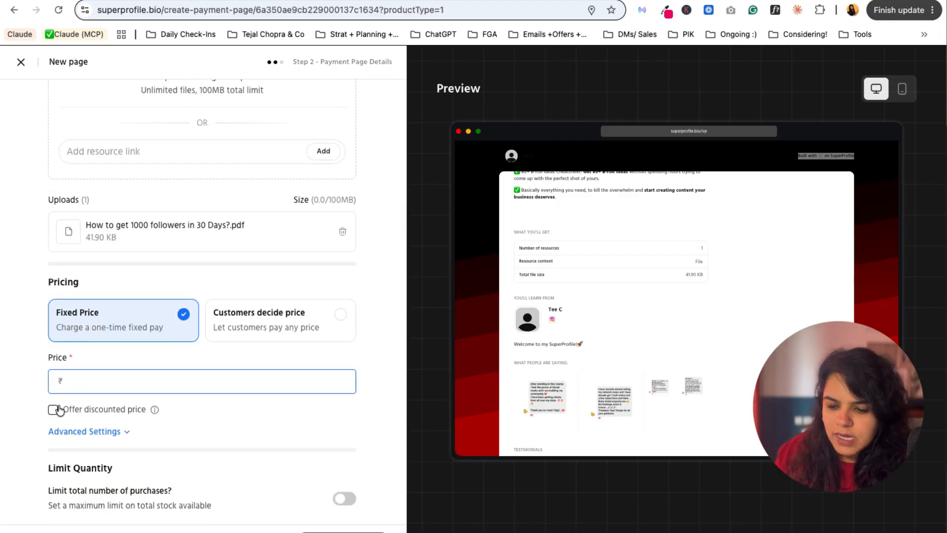
pyautogui.write('1999')
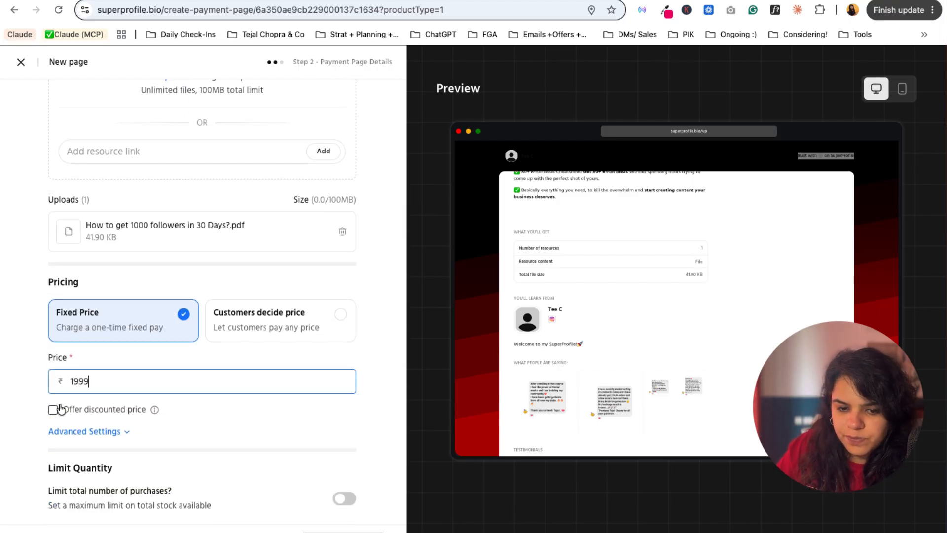
# Offer a discounted price and set it to ₹999.
pyautogui.click(53, 410)
pyautogui.click(103, 453)
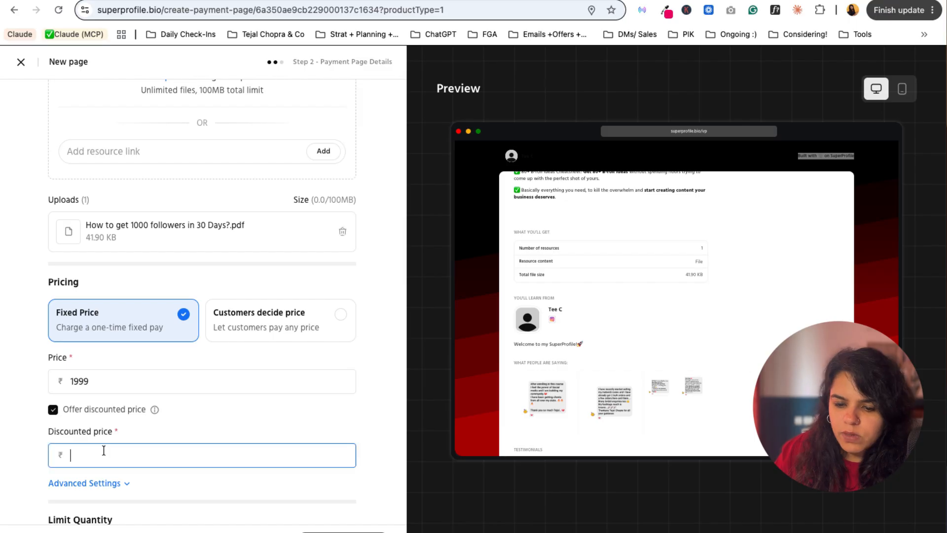
pyautogui.write('999')
pyautogui.click(158, 399)
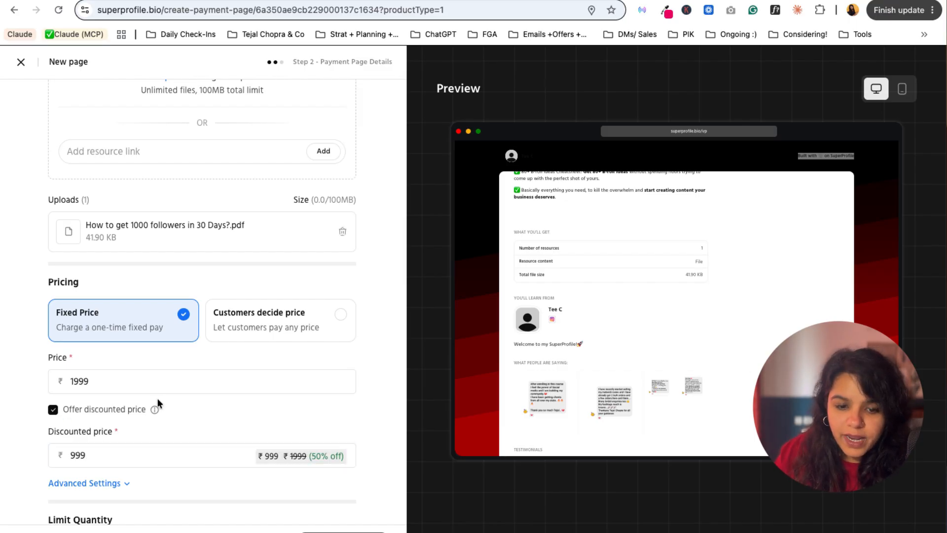
pyautogui.scroll(-1, 117, 393)
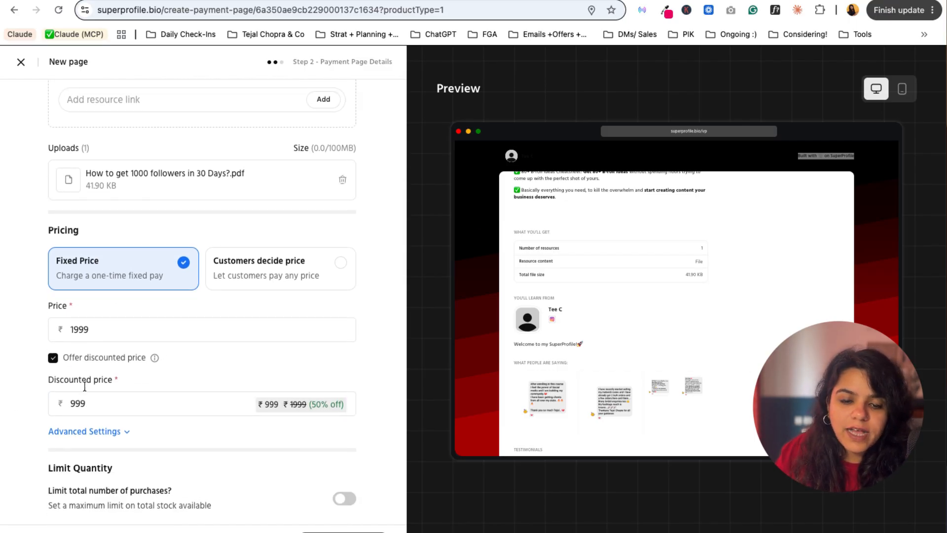
pyautogui.doubleClick(100, 332)
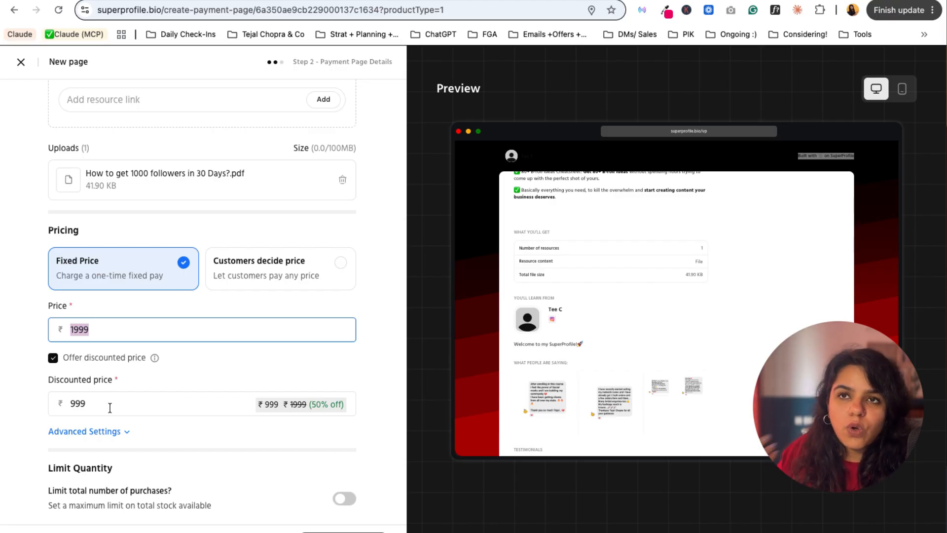
# Turn on Purchasing Power Parity in the advanced pricing settings.
pyautogui.click(110, 434)
pyautogui.scroll(-1, 137, 409)
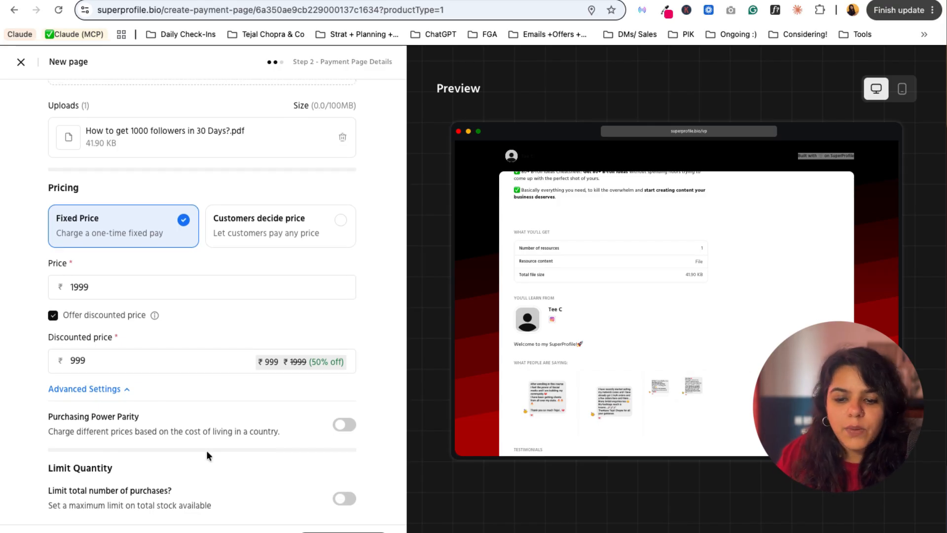
pyautogui.click(345, 424)
pyautogui.scroll(-5, 200, 412)
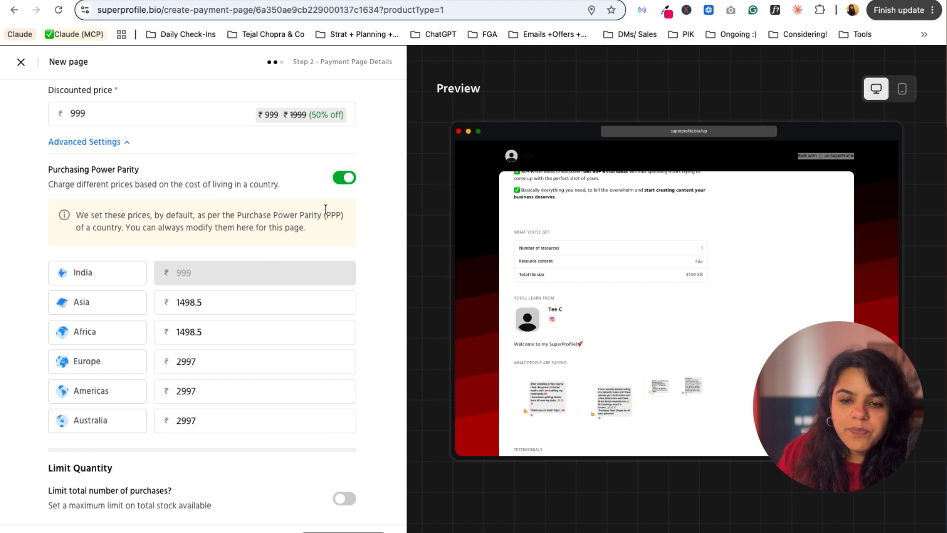
# Examine the Purchasing Power Parity note and the default prices for Asia, Africa, Europe, the Americas and Australia.
pyautogui.moveTo(238, 216); pyautogui.dragTo(321, 215)
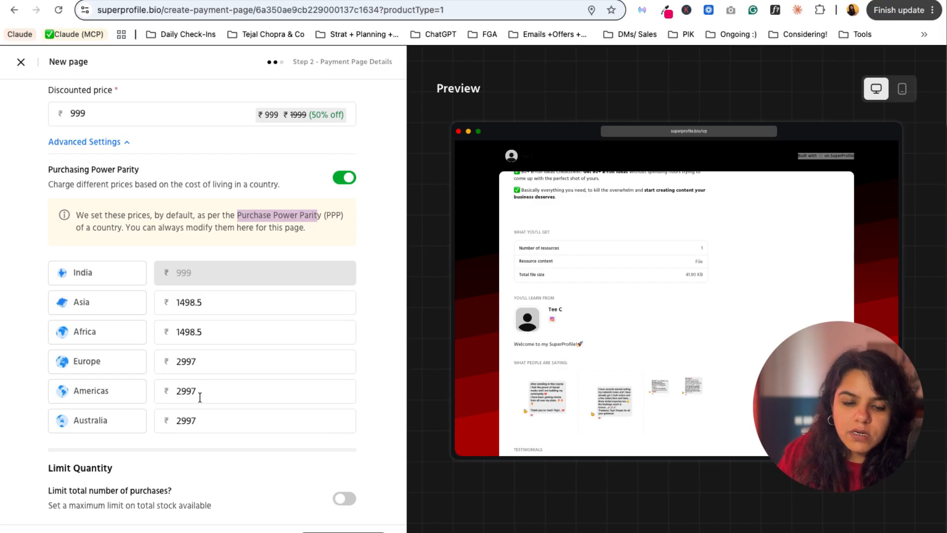
pyautogui.click(188, 420)
pyautogui.moveTo(187, 420); pyautogui.dragTo(172, 419)
pyautogui.moveTo(199, 391); pyautogui.dragTo(198, 360)
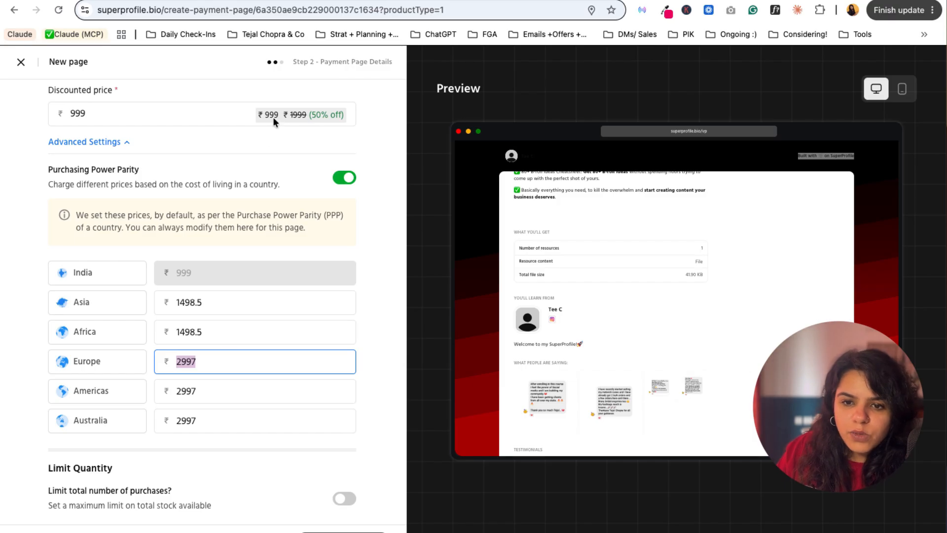
pyautogui.doubleClick(220, 309)
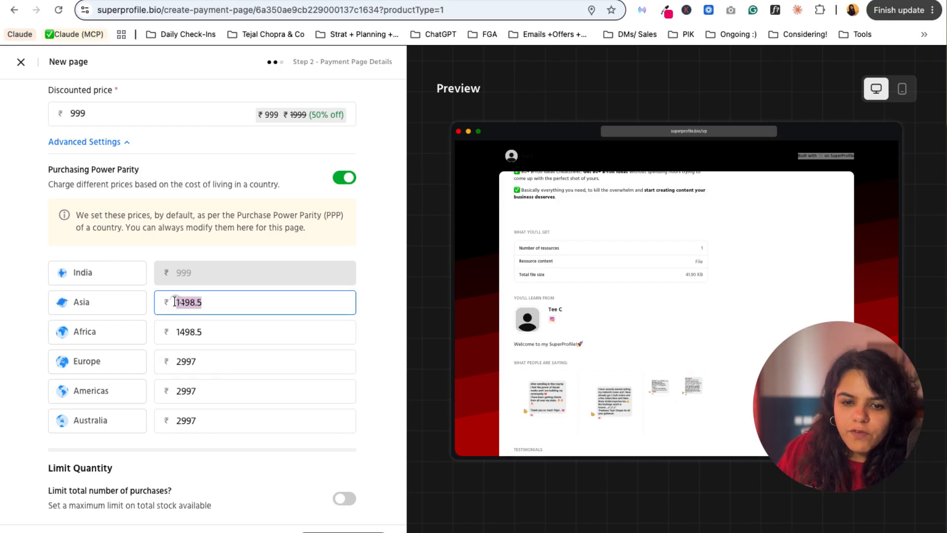
pyautogui.moveTo(215, 330); pyautogui.dragTo(165, 328)
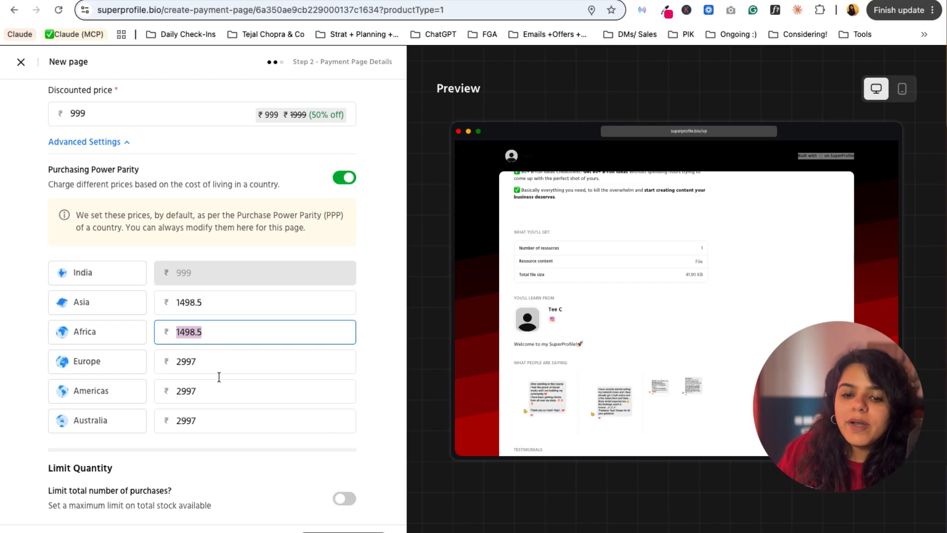
pyautogui.click(212, 364)
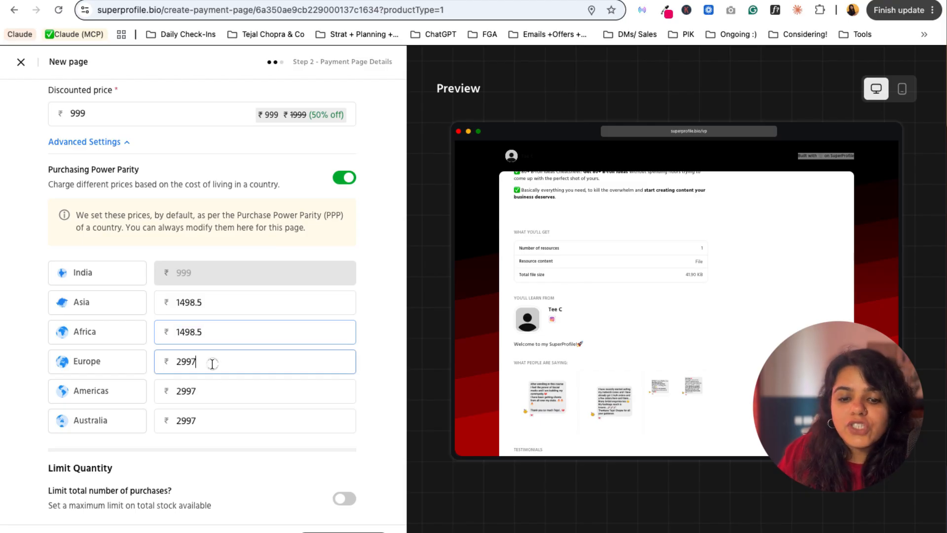
# Set the Americas price to ₹3997, and turn Purchasing Power Parity off again.
pyautogui.click(200, 397)
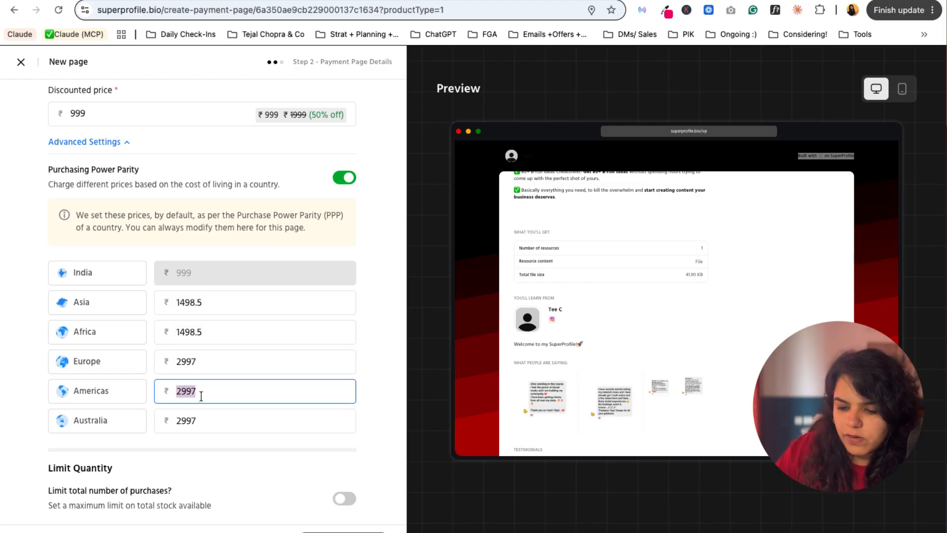
pyautogui.write('3997')
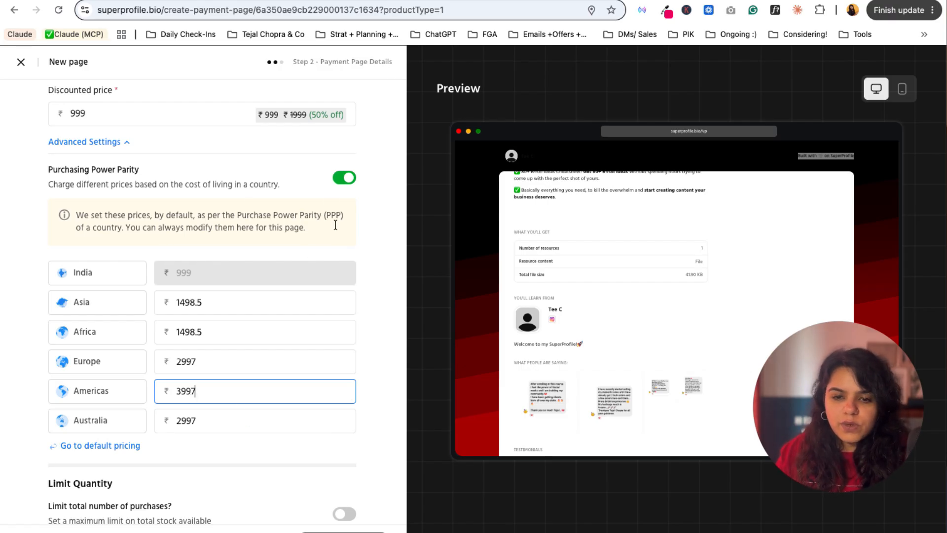
pyautogui.click(344, 179)
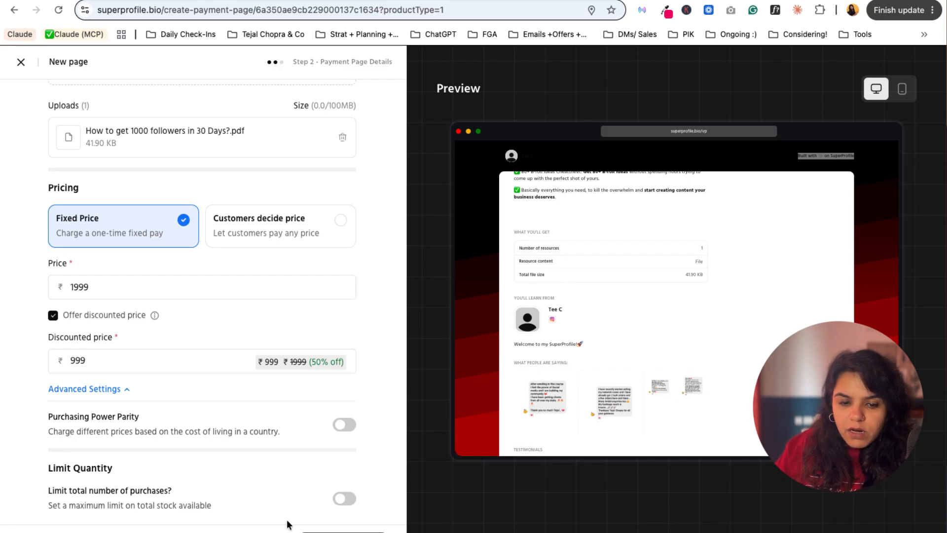
# Limit the total number of purchases to 45 items.
pyautogui.click(344, 499)
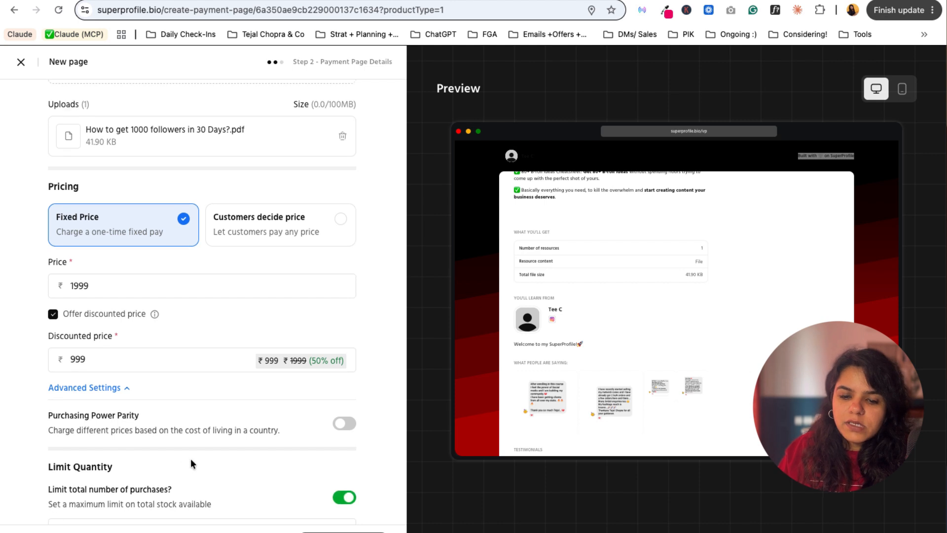
pyautogui.scroll(-1, 191, 458)
pyautogui.click(63, 499)
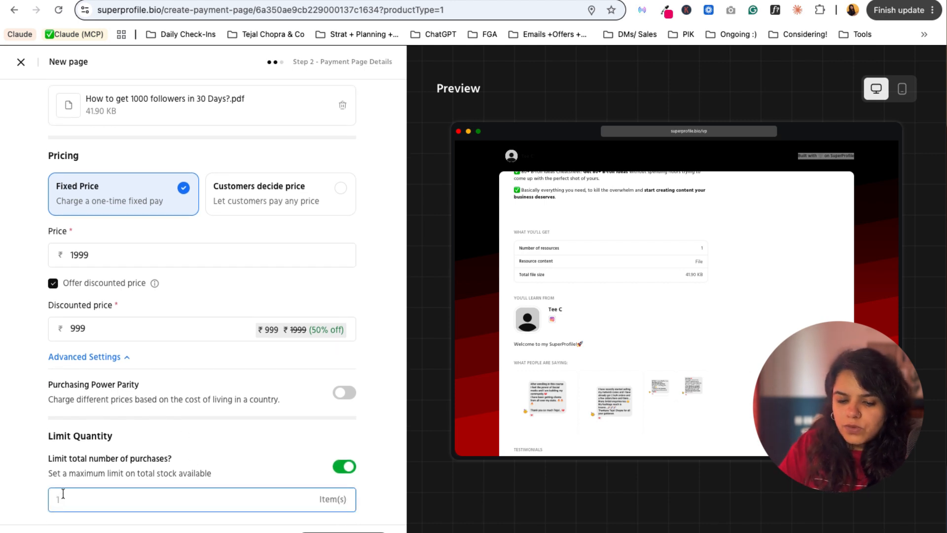
pyautogui.write('45')
pyautogui.click(11, 483)
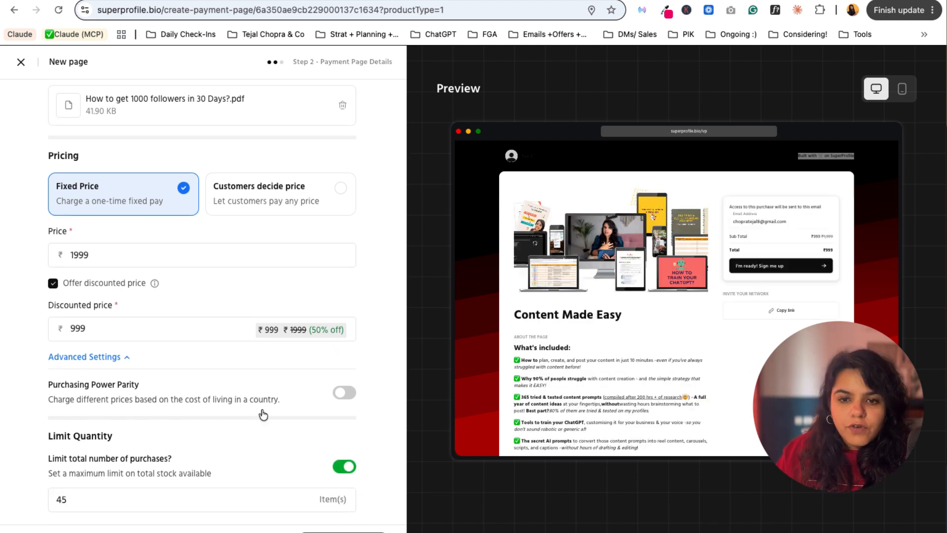
# Review the payment page details and preview, and continue to Step 3, Advanced Settings.
pyautogui.scroll(5, 263, 414)
pyautogui.scroll(-5, 364, 503)
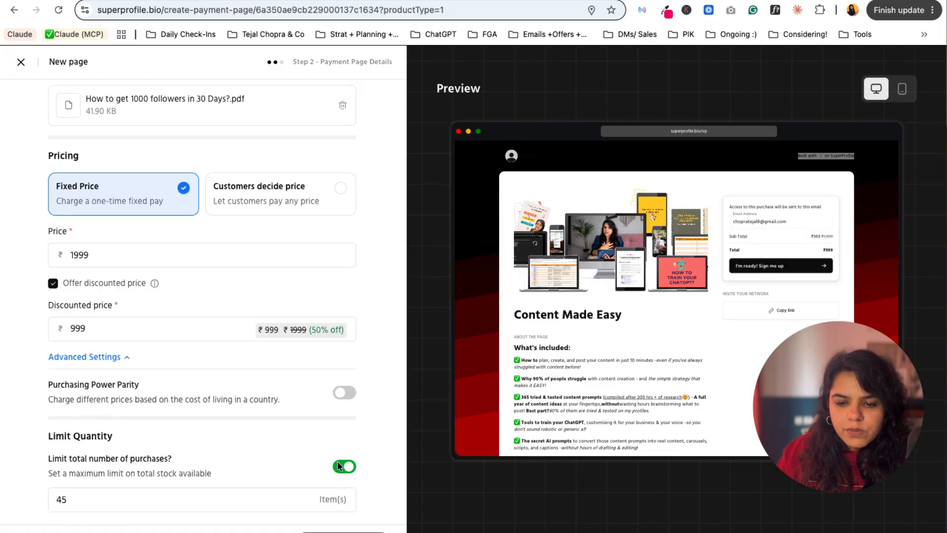
pyautogui.scroll(5, 235, 245)
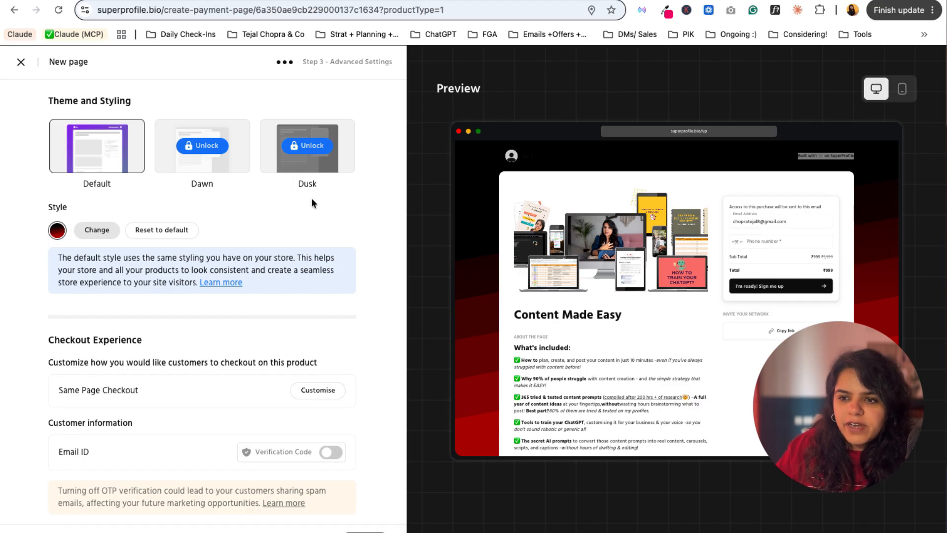
# Look at the upgrade offers behind the locked Dawn and Dusk themes and close them without upgrading.
pyautogui.click(207, 147)
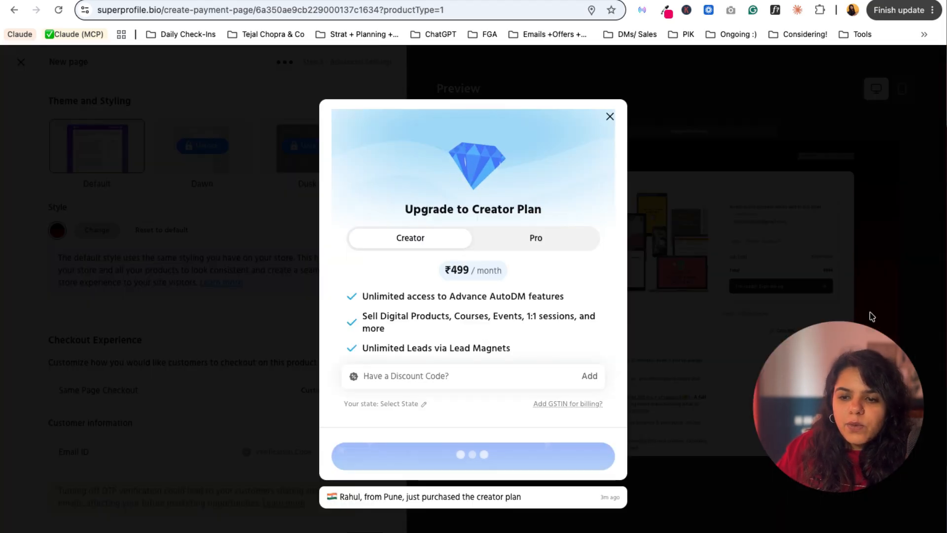
pyautogui.click(611, 95)
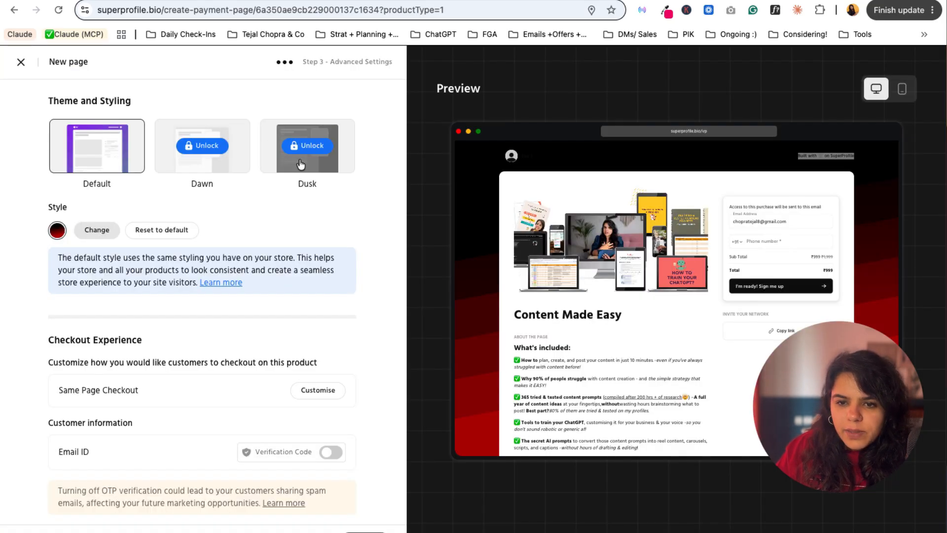
pyautogui.click(299, 158)
pyautogui.click(611, 94)
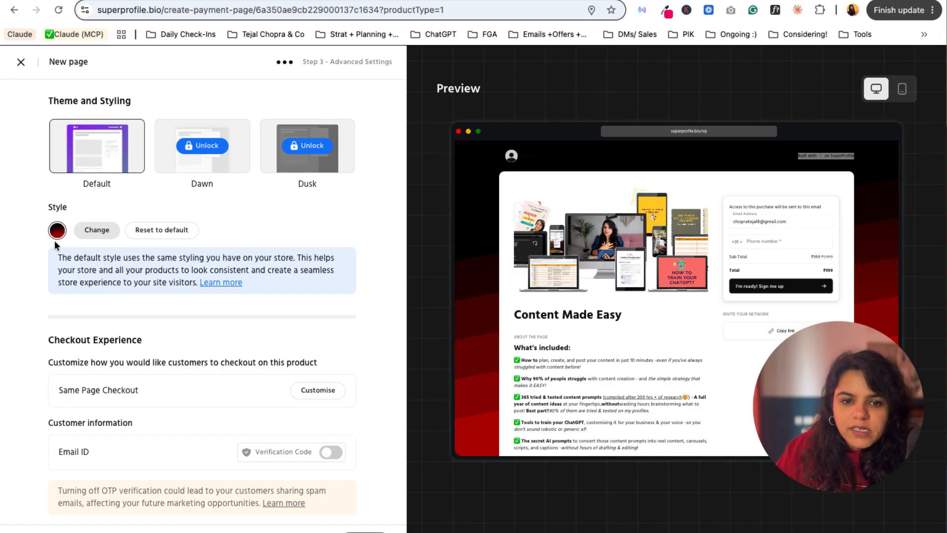
# Try several pattern backgrounds in the page style: yellow, orange, green zigzag and maroon.
pyautogui.click(96, 231)
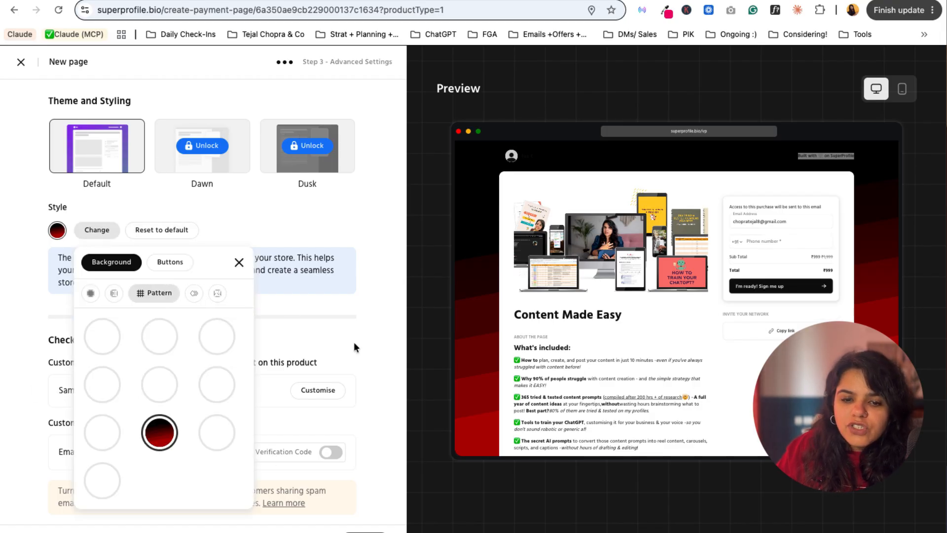
pyautogui.click(102, 384)
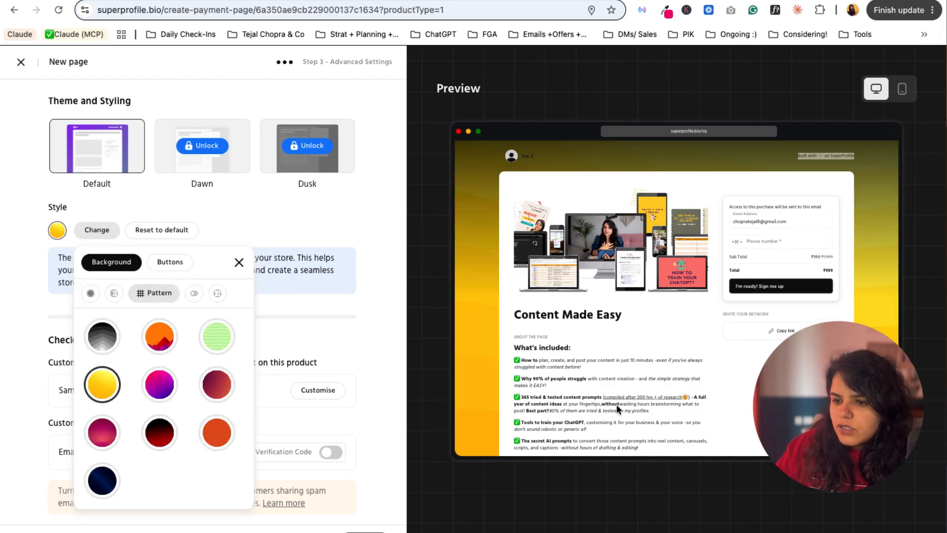
pyautogui.click(164, 346)
pyautogui.click(210, 335)
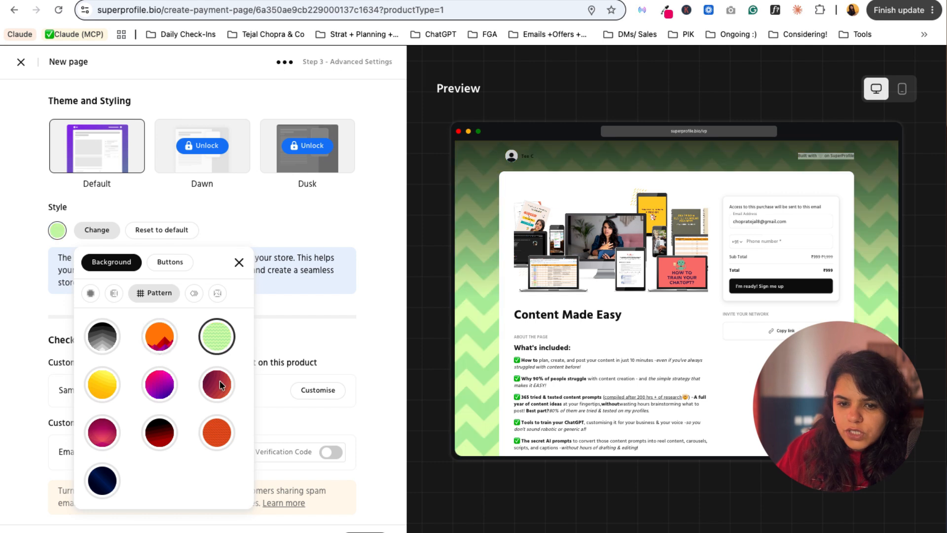
pyautogui.click(217, 380)
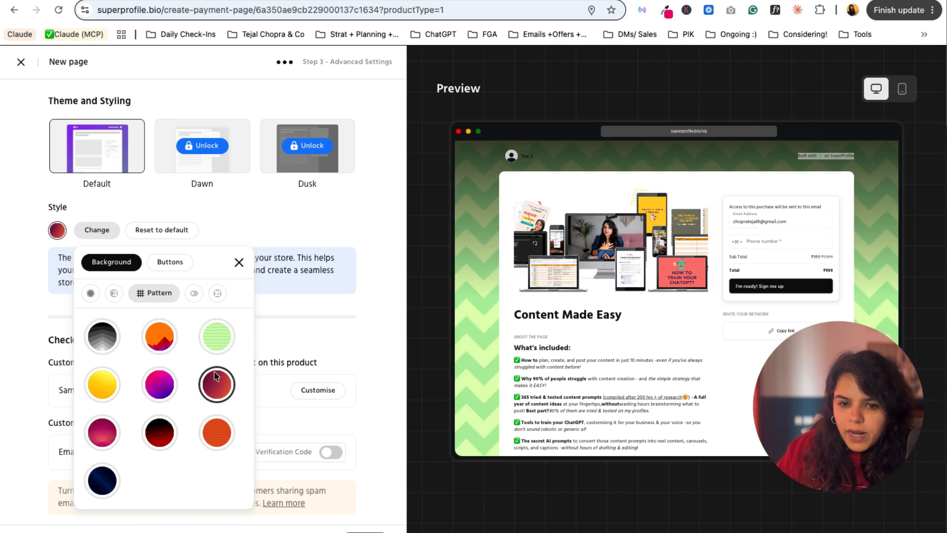
# Try the Solid, Gradient, Pattern, Animated and Image background types on the payment page.
pyautogui.click(90, 294)
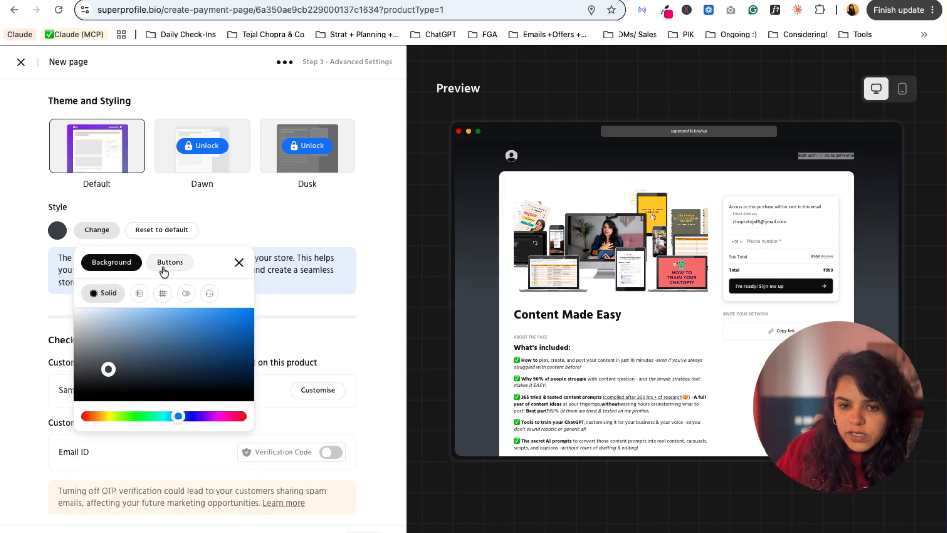
pyautogui.click(140, 296)
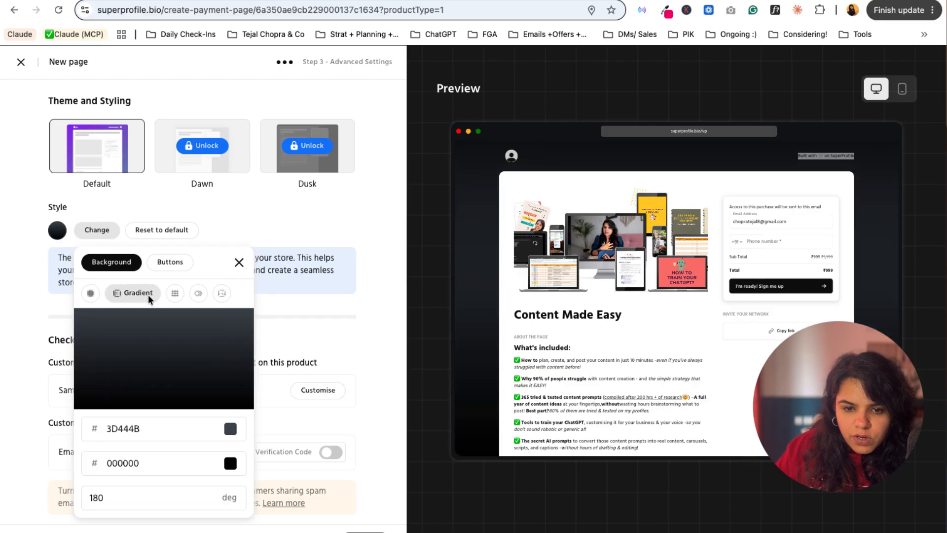
pyautogui.click(175, 294)
pyautogui.click(197, 296)
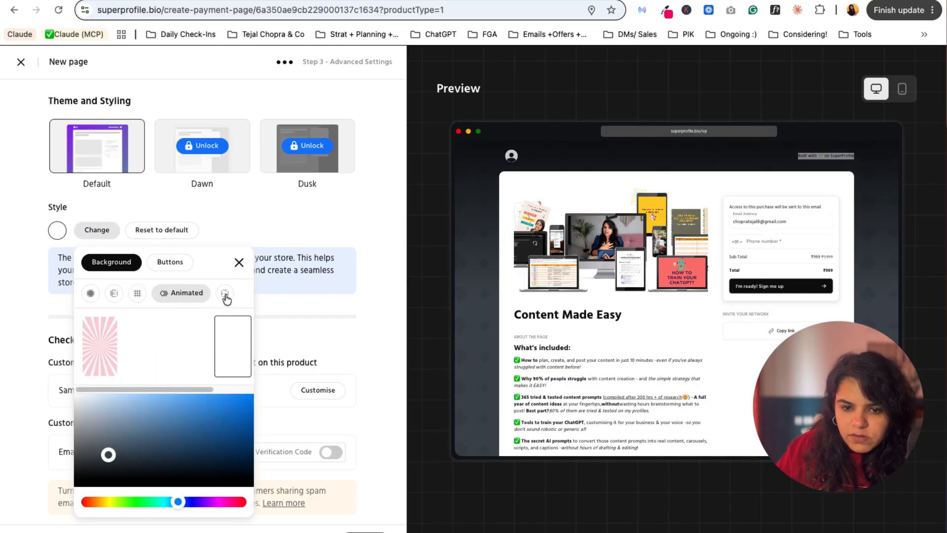
pyautogui.click(226, 295)
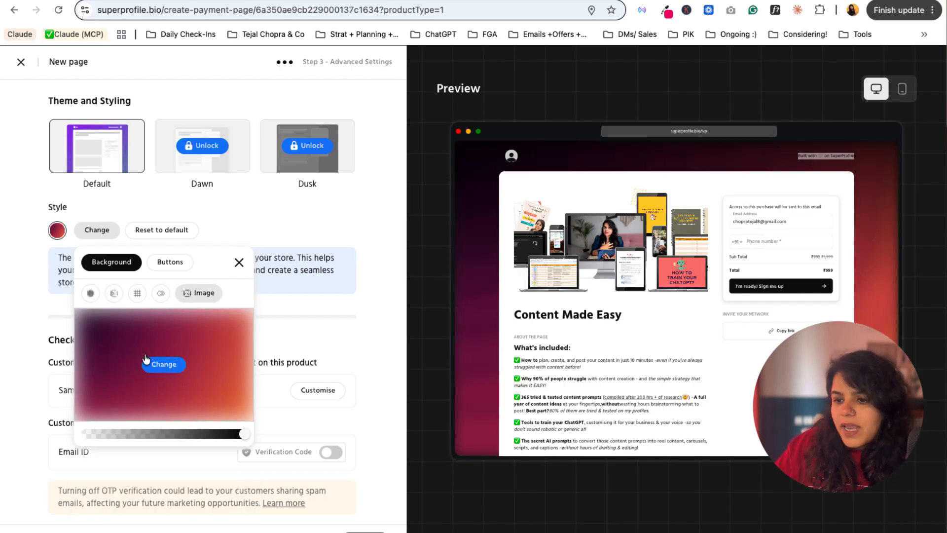
pyautogui.click(114, 293)
# Set the page background to a solid bright yellow.
pyautogui.click(90, 293)
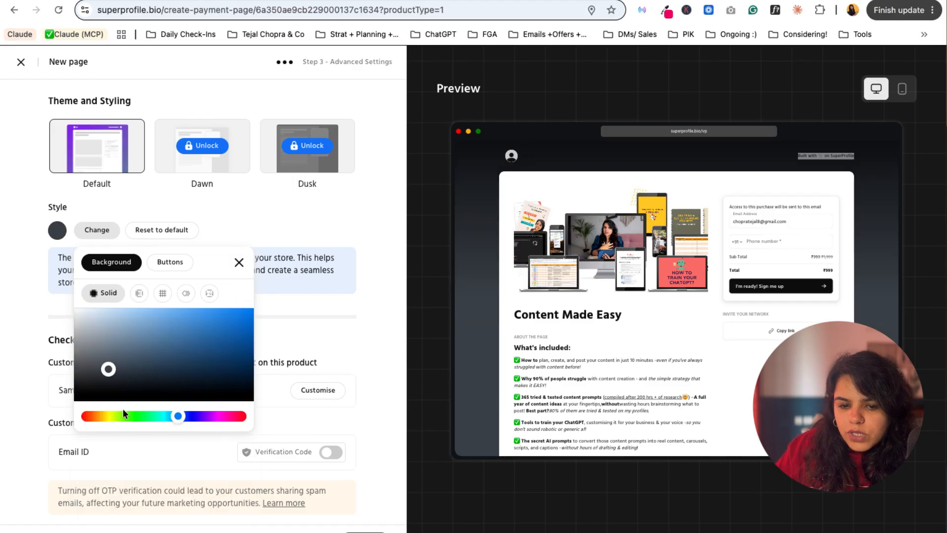
pyautogui.click(109, 415)
pyautogui.moveTo(133, 365); pyautogui.dragTo(249, 312)
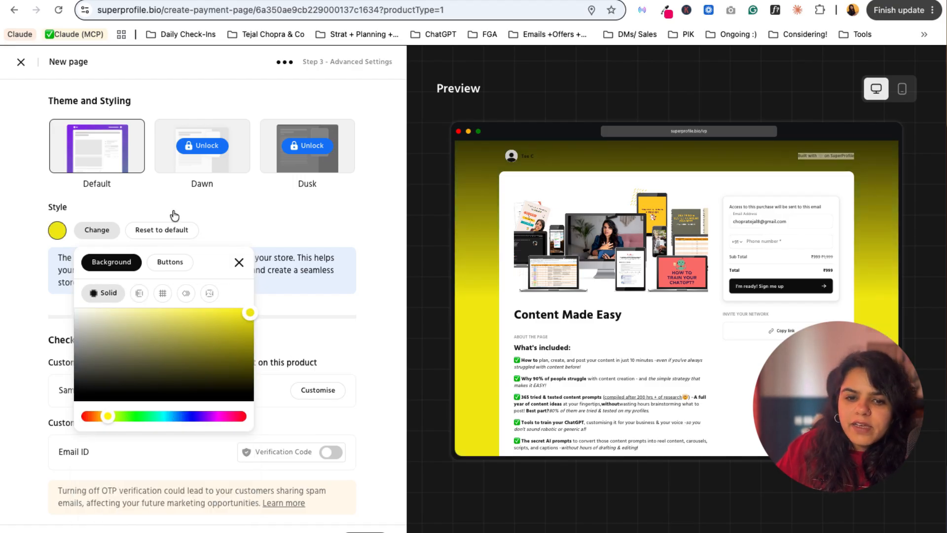
# Look at the button color and text color settings of the page style, and close the style editor.
pyautogui.click(176, 265)
pyautogui.click(237, 322)
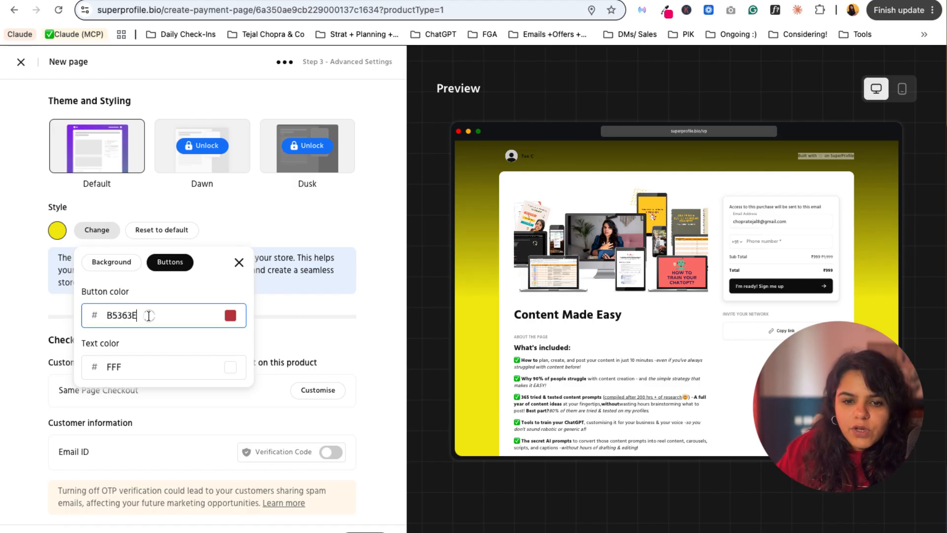
pyautogui.moveTo(148, 315); pyautogui.dragTo(102, 316)
pyautogui.click(242, 243)
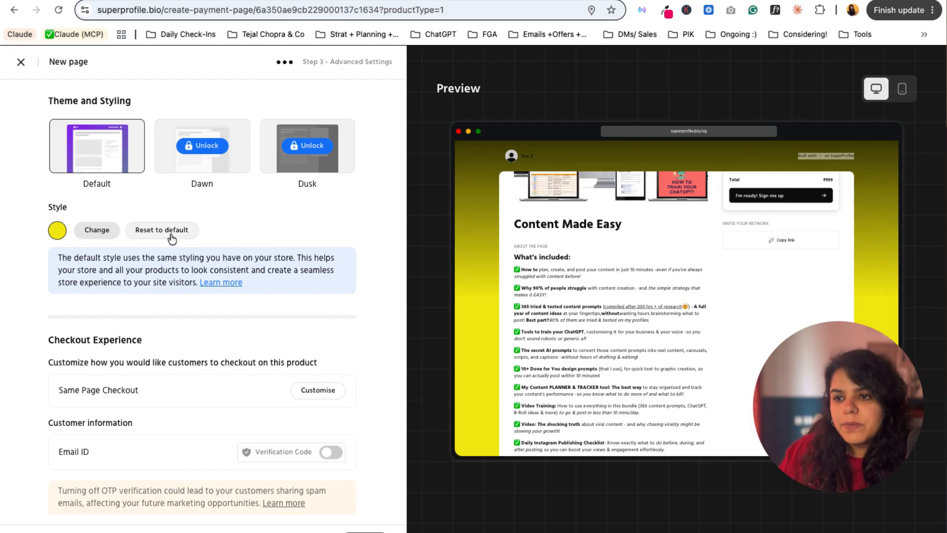
# Switch the product's checkout style to Next Page Checkout.
pyautogui.scroll(-5, 148, 417)
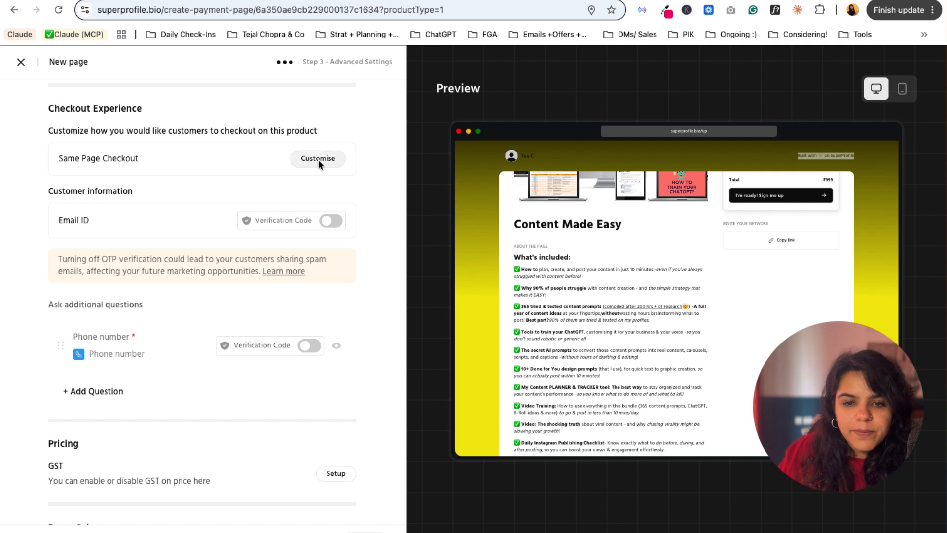
pyautogui.scroll(3, 627, 313)
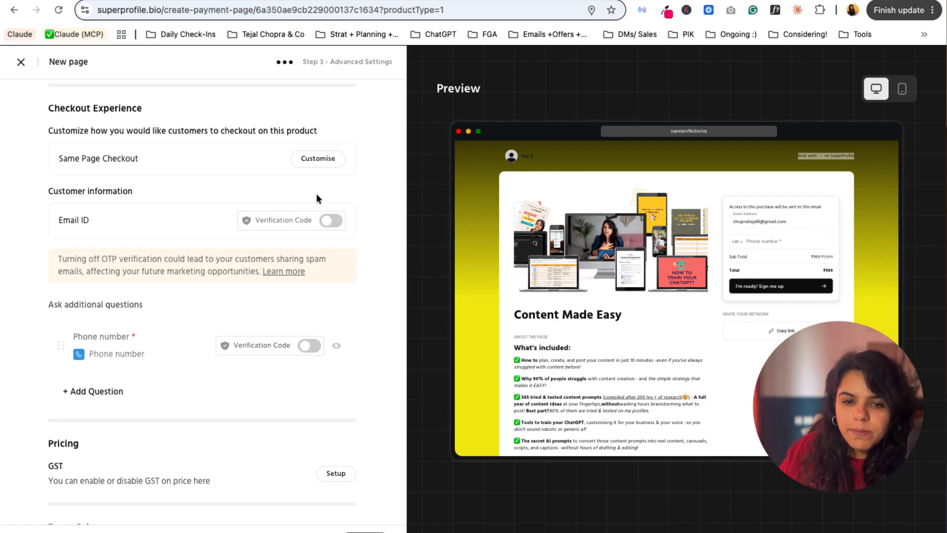
pyautogui.click(310, 158)
pyautogui.click(431, 209)
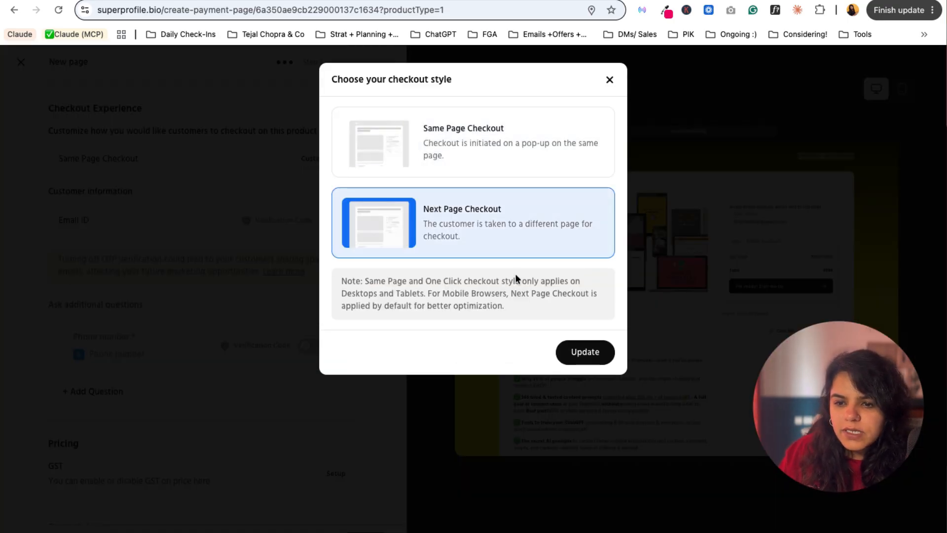
pyautogui.click(580, 354)
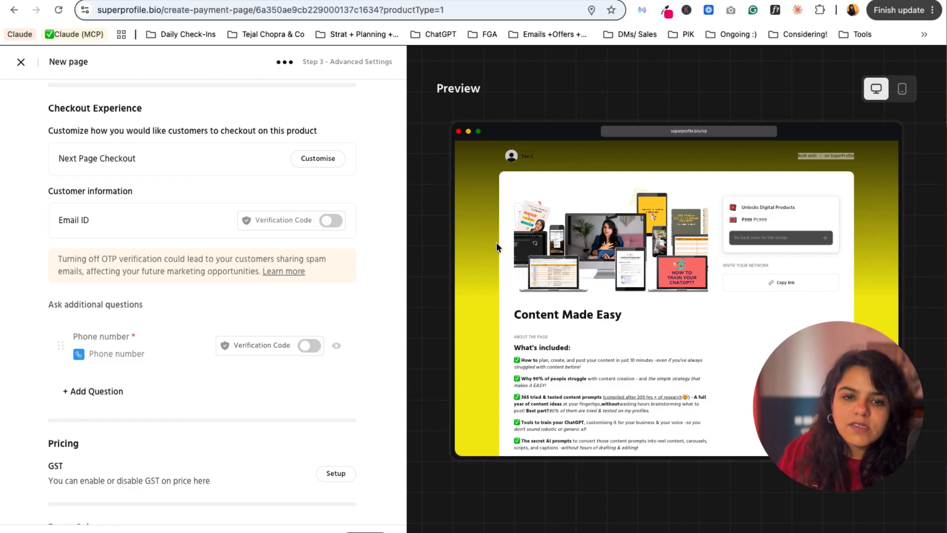
# Set the checkout style back to Same Page Checkout.
pyautogui.click(317, 163)
pyautogui.click(410, 170)
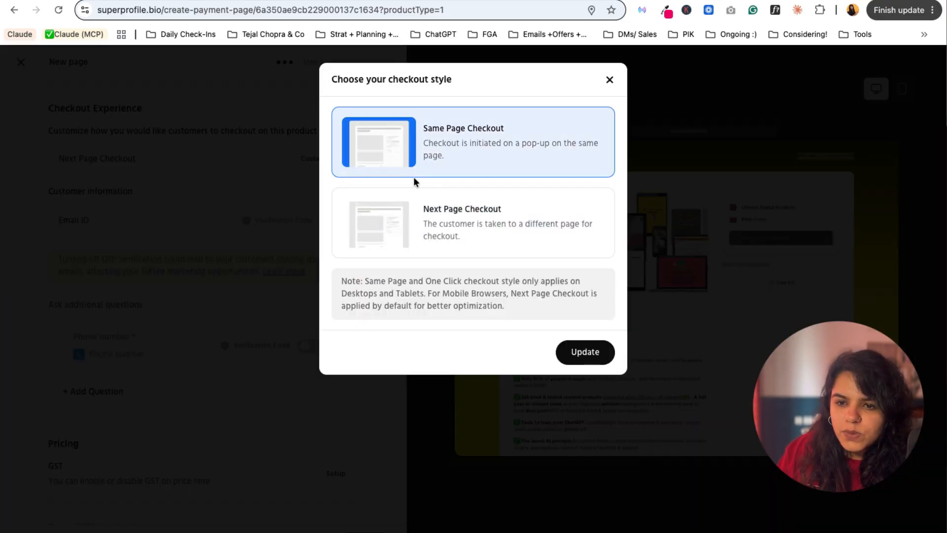
pyautogui.click(576, 352)
# Add an additional customer question of type Text named "First Name".
pyautogui.scroll(-3, 135, 360)
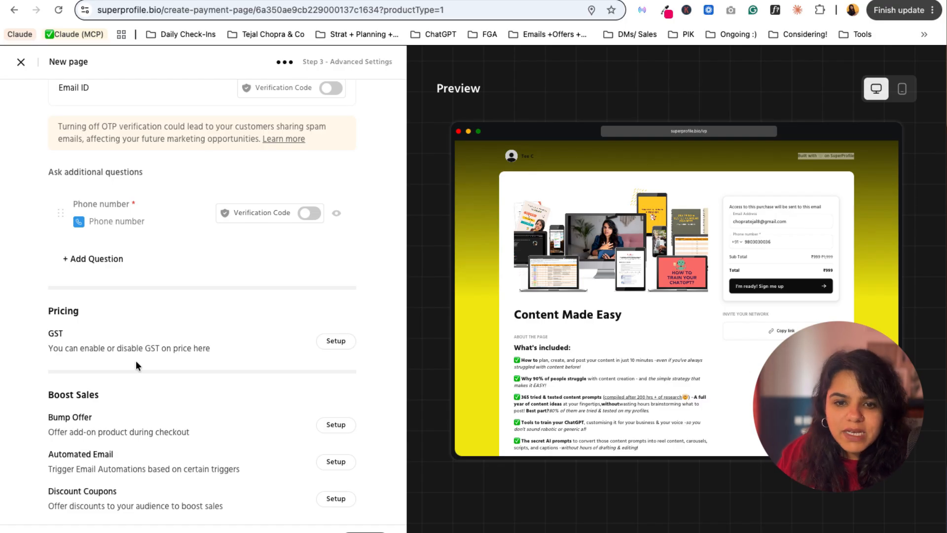
pyautogui.scroll(5, 136, 371)
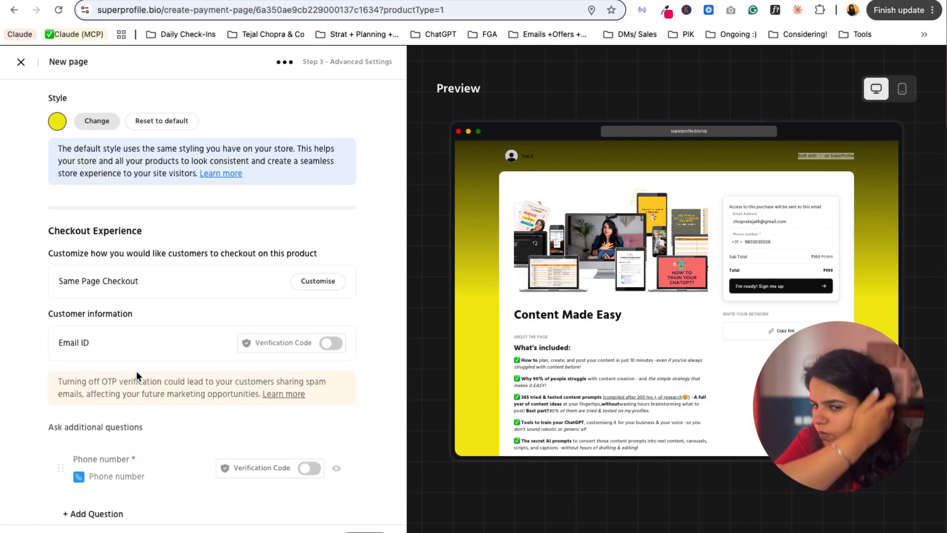
pyautogui.scroll(-2, 136, 371)
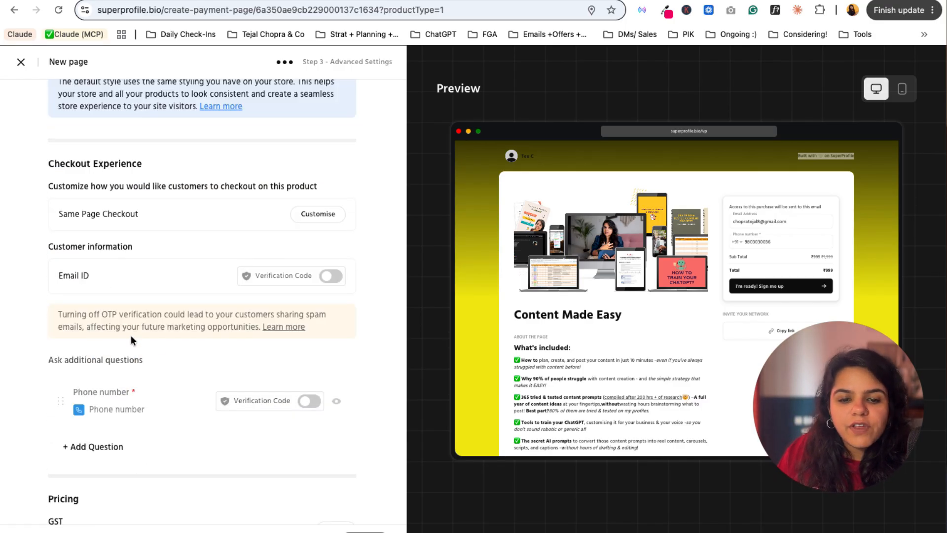
pyautogui.scroll(-1, 165, 408)
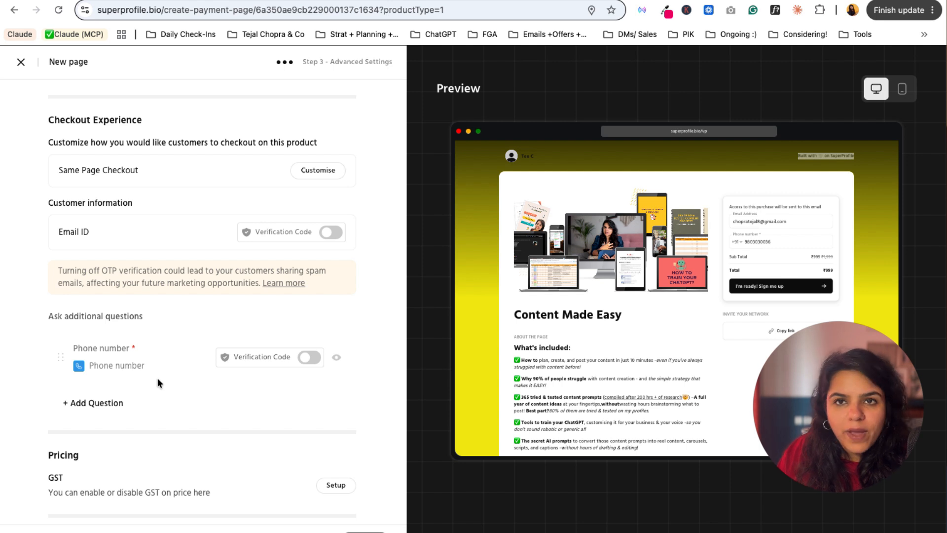
pyautogui.moveTo(123, 235); pyautogui.dragTo(54, 228)
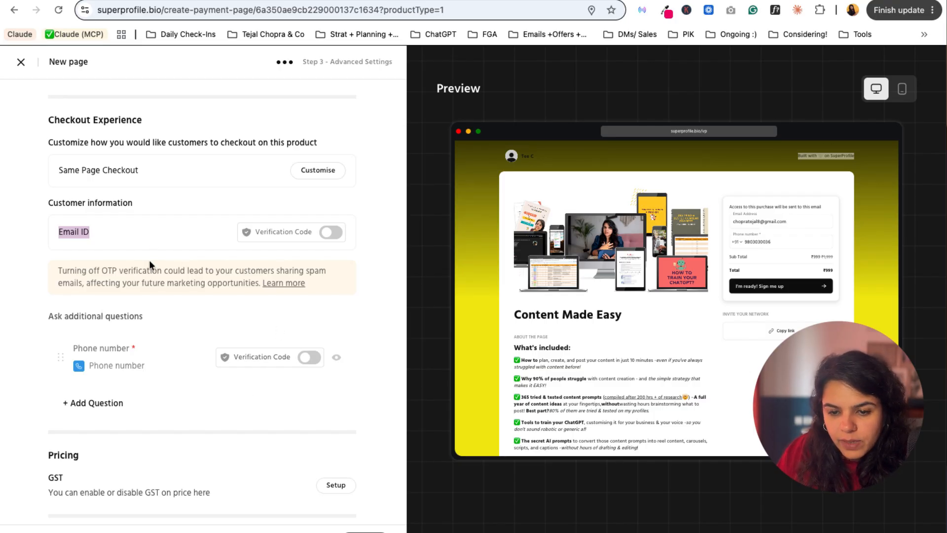
pyautogui.click(94, 402)
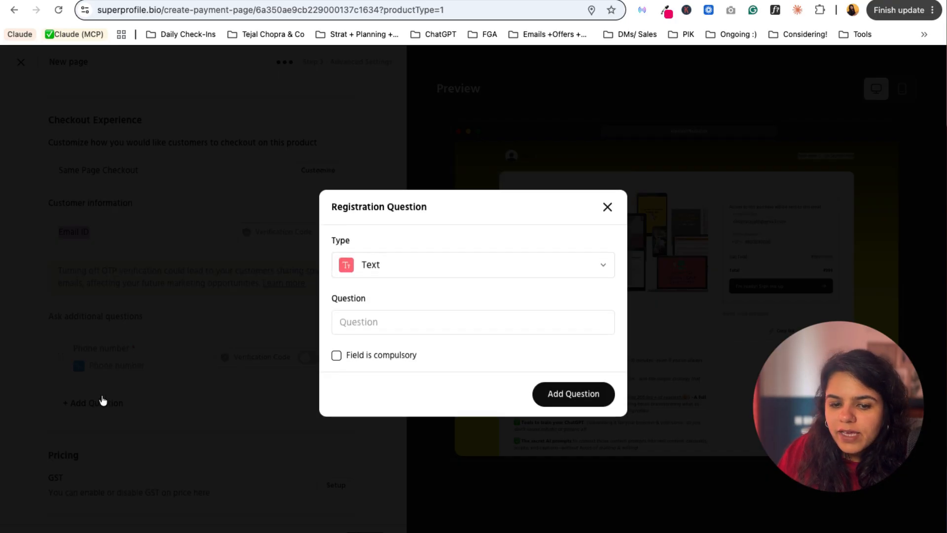
pyautogui.click(398, 280)
pyautogui.click(395, 277)
pyautogui.click(381, 324)
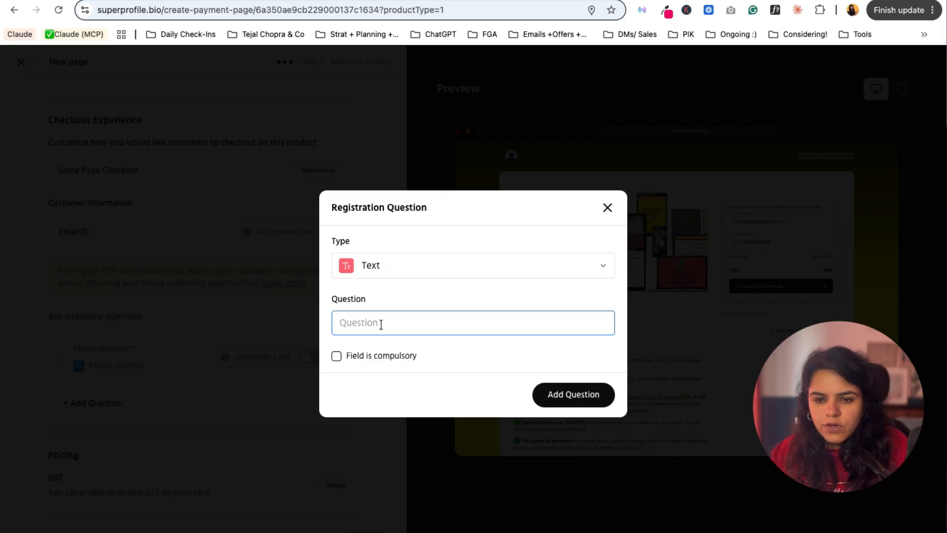
pyautogui.write('Firs')
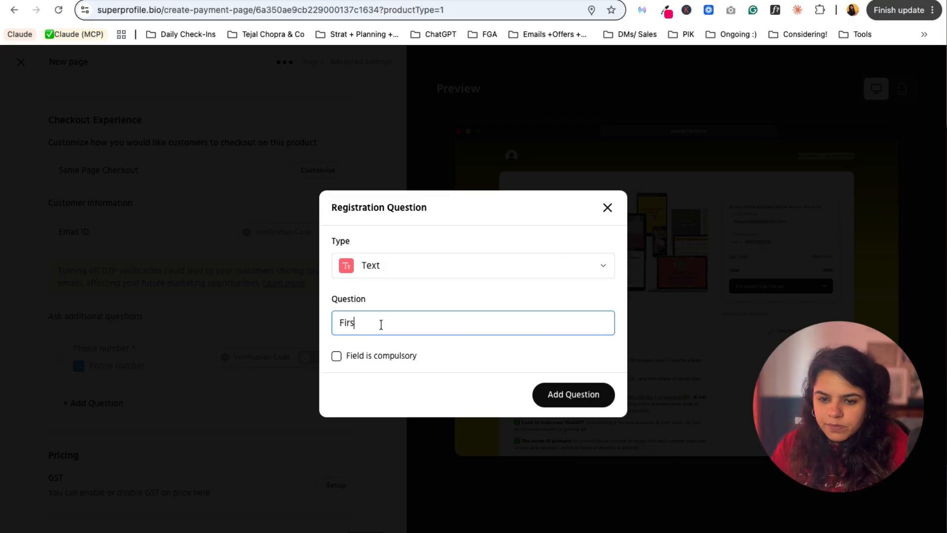
pyautogui.write('t Name')
pyautogui.click(564, 376)
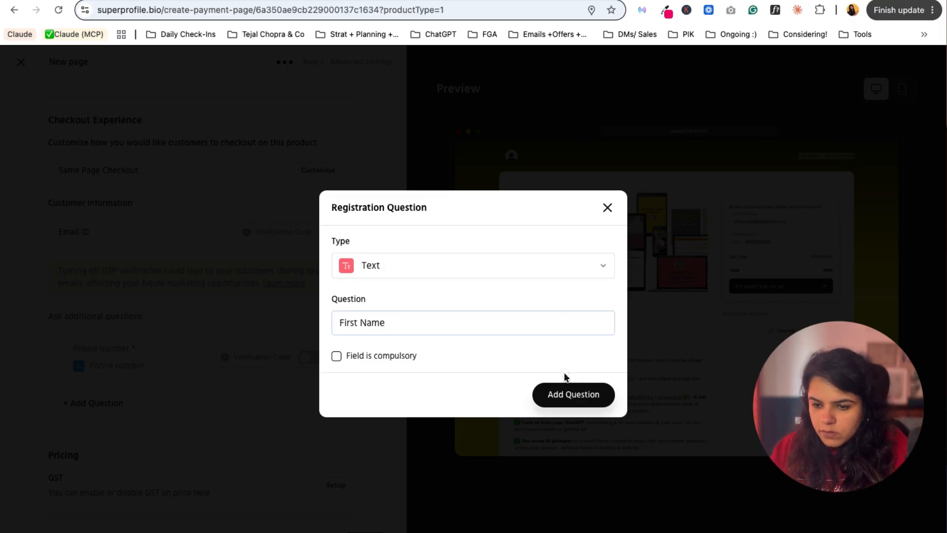
pyautogui.click(572, 394)
# Add a second Text question named "Last Name" to the customer information.
pyautogui.click(92, 452)
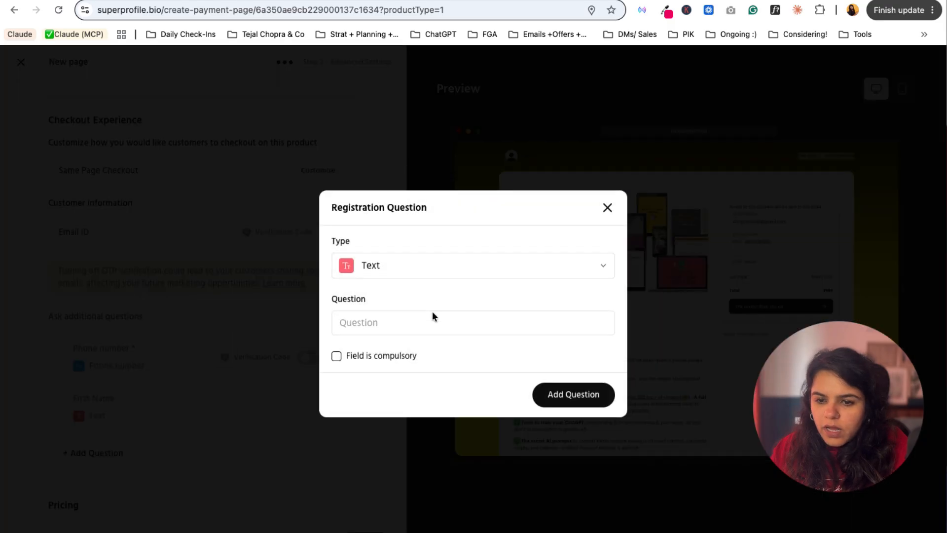
pyautogui.click(397, 332)
pyautogui.write('Last N')
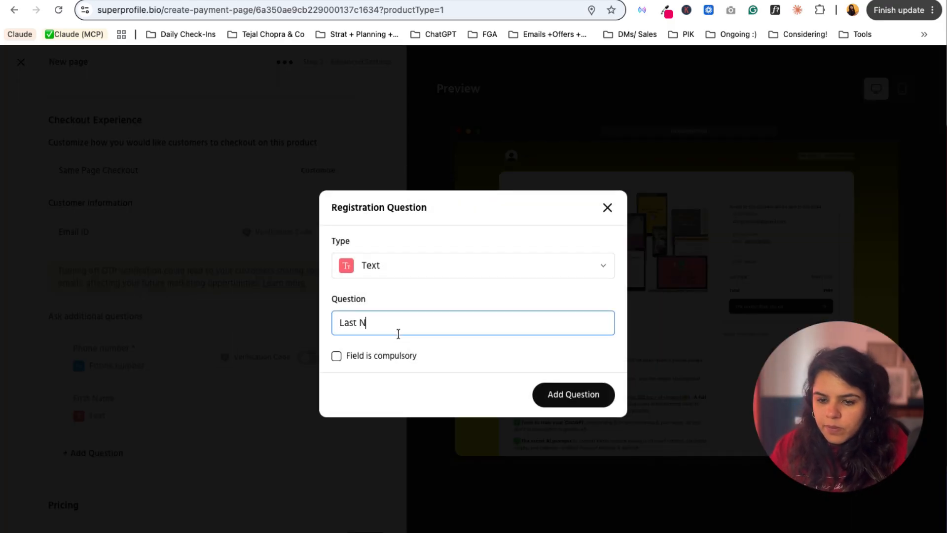
pyautogui.write('ame')
pyautogui.click(564, 393)
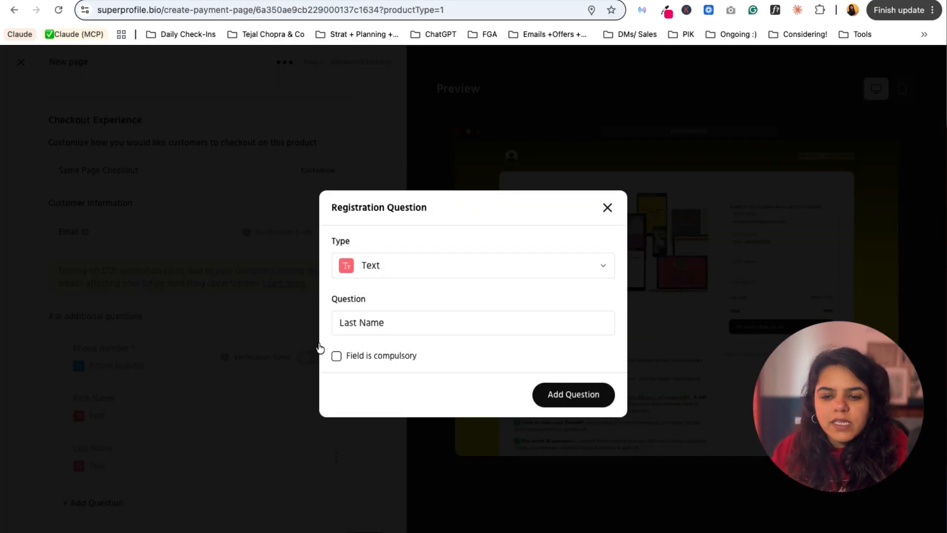
# Make the First Name question compulsory, and move First Name and Last Name above the phone number question.
pyautogui.click(337, 407)
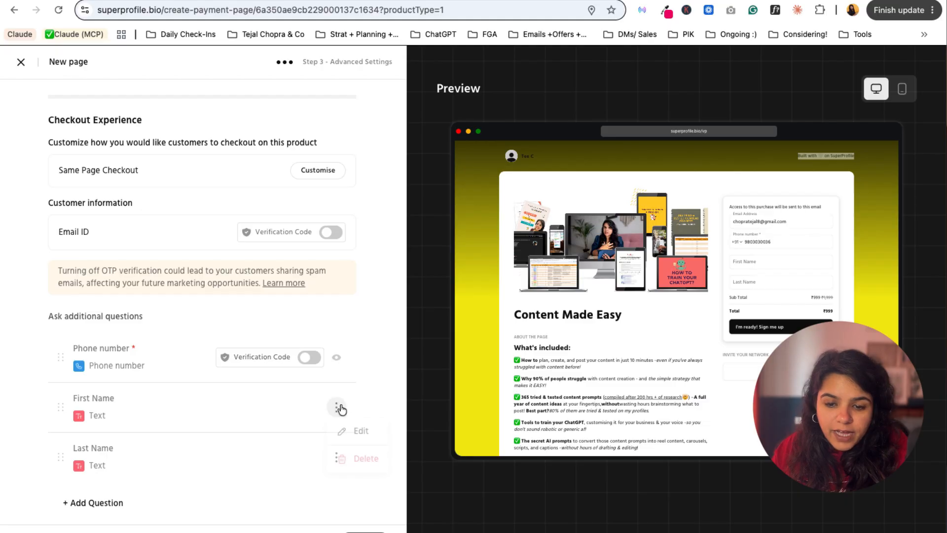
pyautogui.click(347, 429)
pyautogui.click(336, 356)
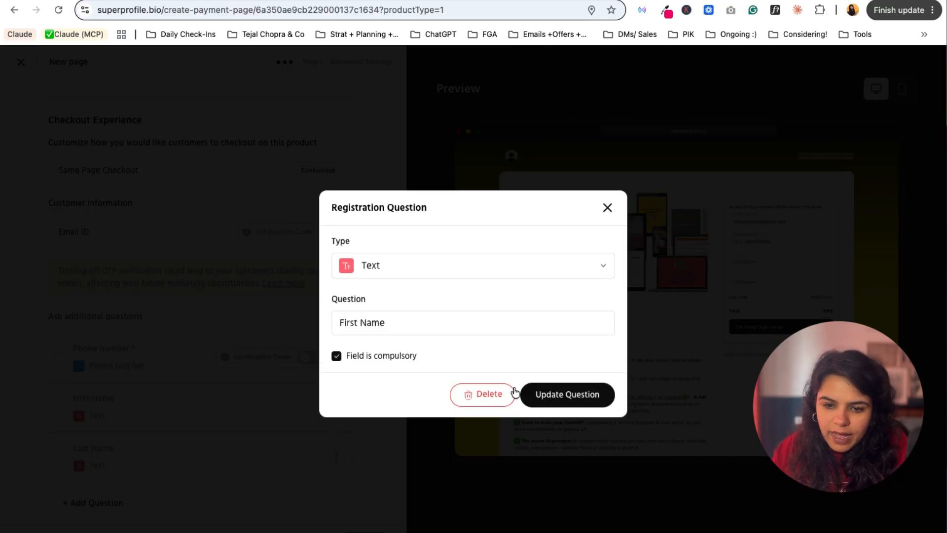
pyautogui.click(581, 395)
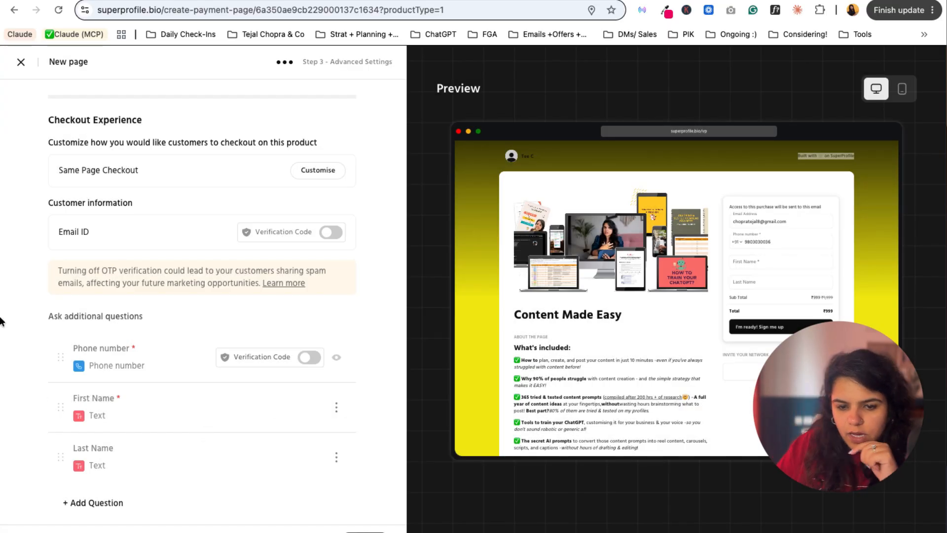
pyautogui.moveTo(57, 407); pyautogui.dragTo(65, 341)
pyautogui.moveTo(59, 462); pyautogui.dragTo(61, 385)
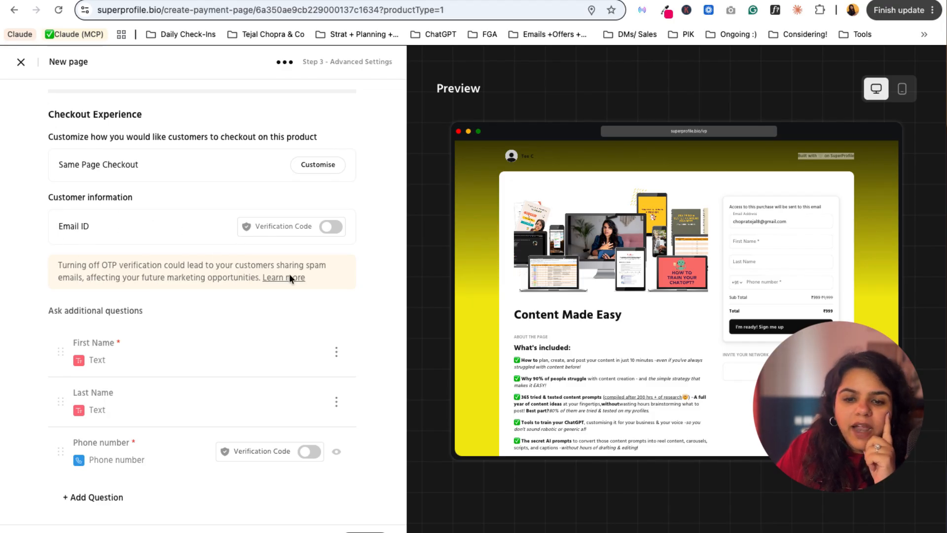
# Turn the email verification code on and off again, and turn on the verification code for the phone number.
pyautogui.click(334, 231)
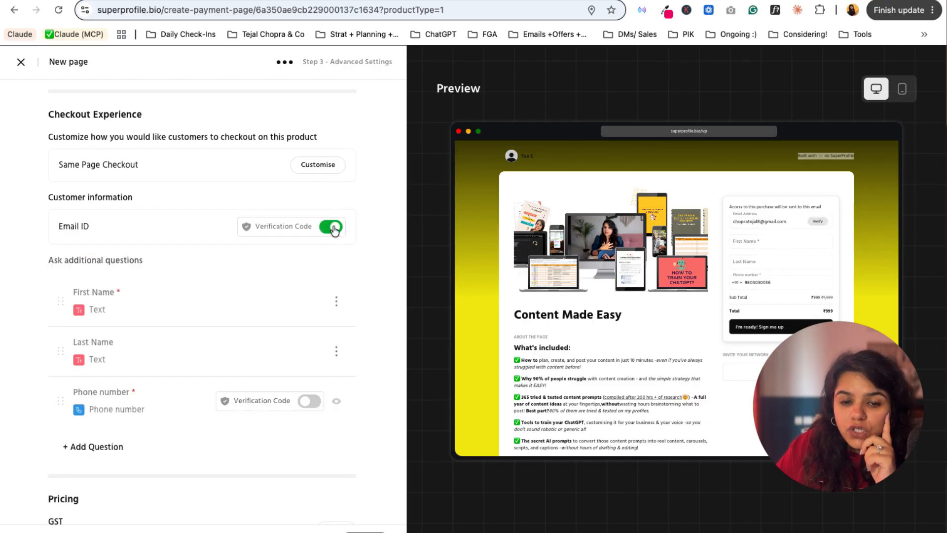
pyautogui.click(334, 230)
pyautogui.click(306, 457)
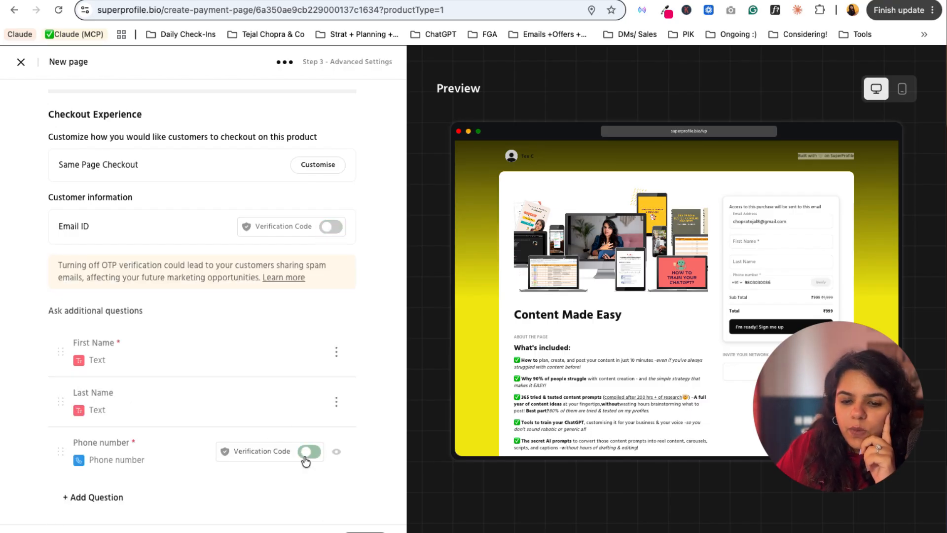
# Turn off the verification code for the phone number question.
pyautogui.click(306, 458)
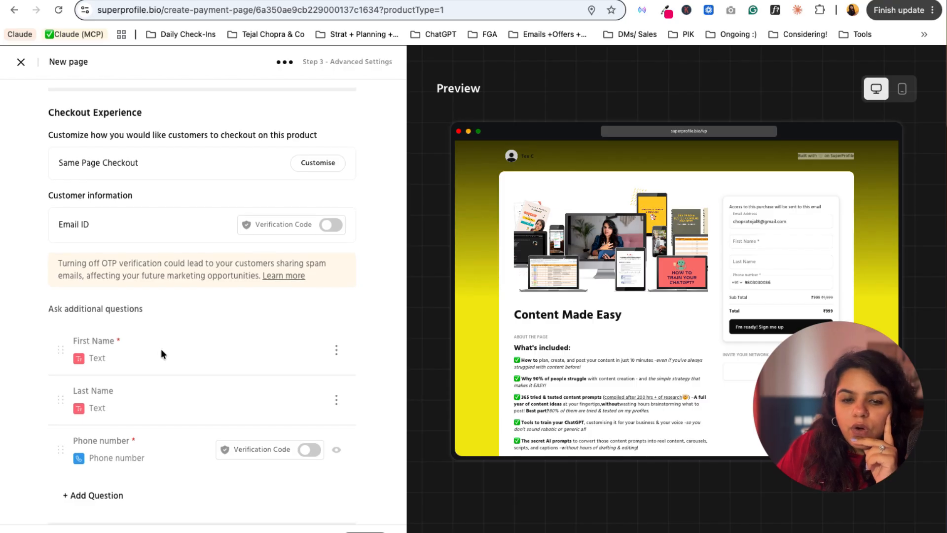
pyautogui.scroll(-2, 161, 350)
pyautogui.scroll(2, 160, 351)
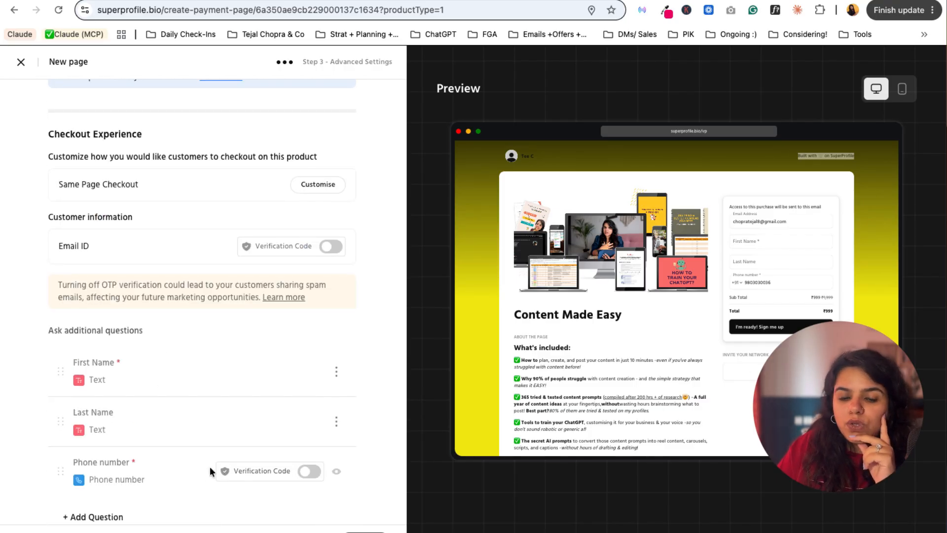
pyautogui.scroll(-1, 146, 463)
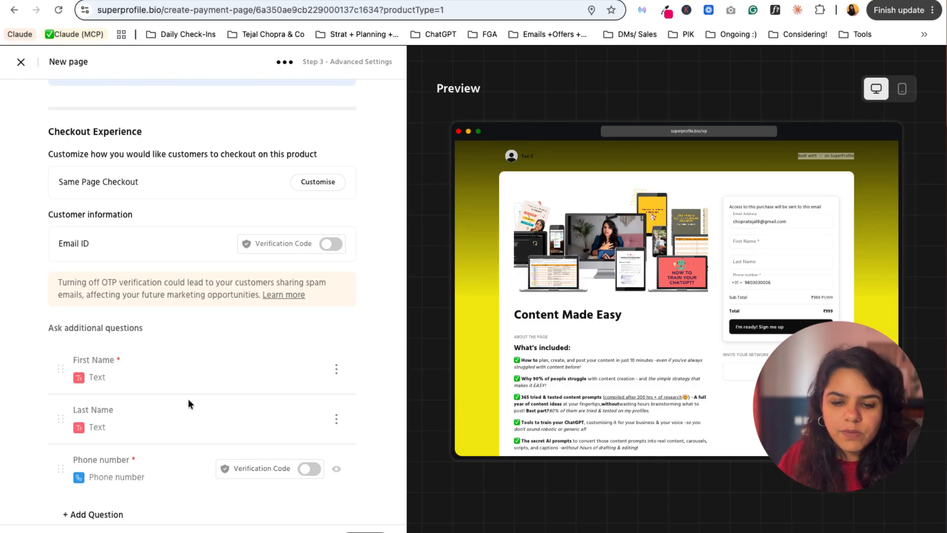
pyautogui.scroll(-4, 188, 400)
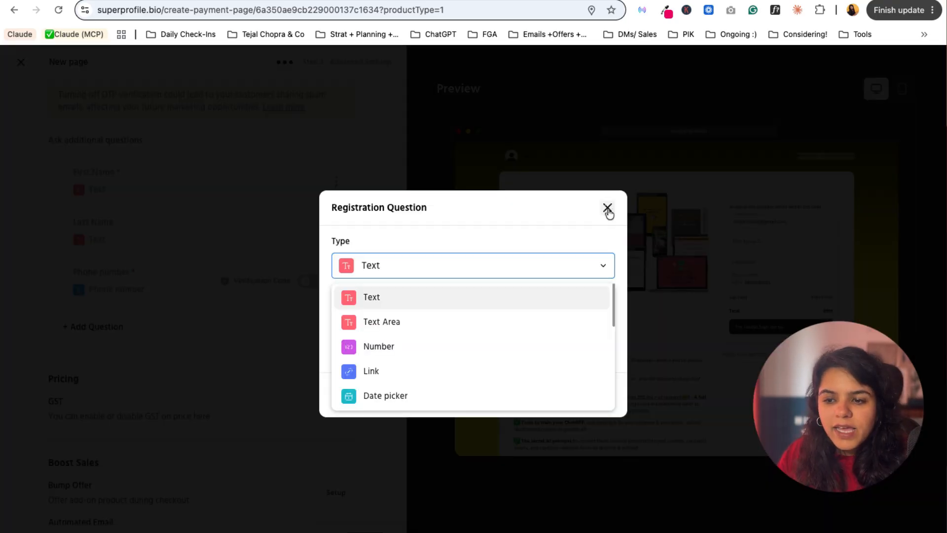
# Try a Single select Question with a third option as an additional customer question, and discard it.
pyautogui.click(608, 208)
pyautogui.click(102, 327)
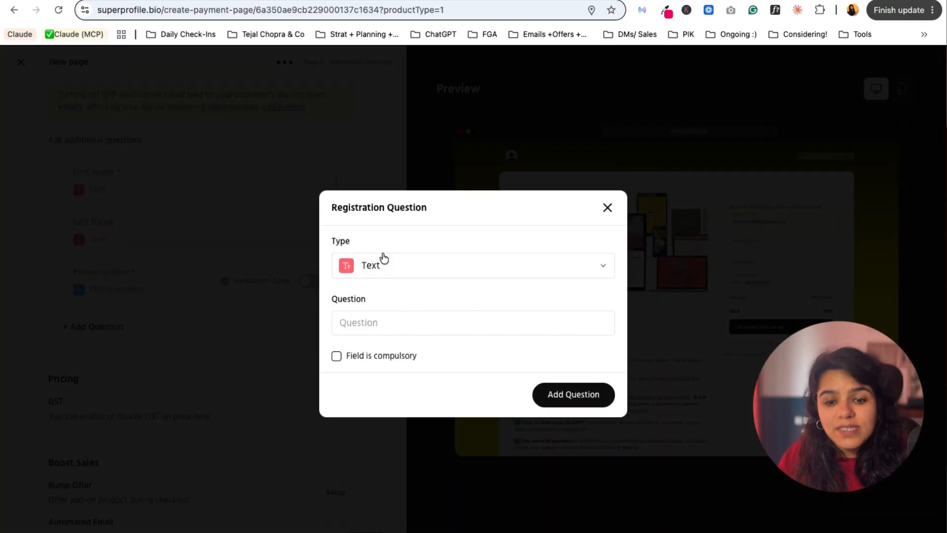
pyautogui.click(434, 278)
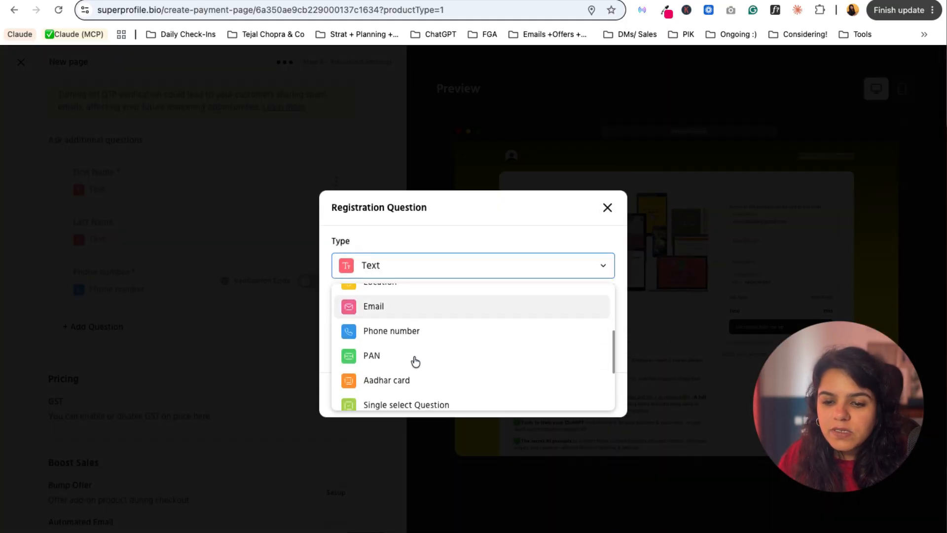
pyautogui.scroll(-2, 414, 359)
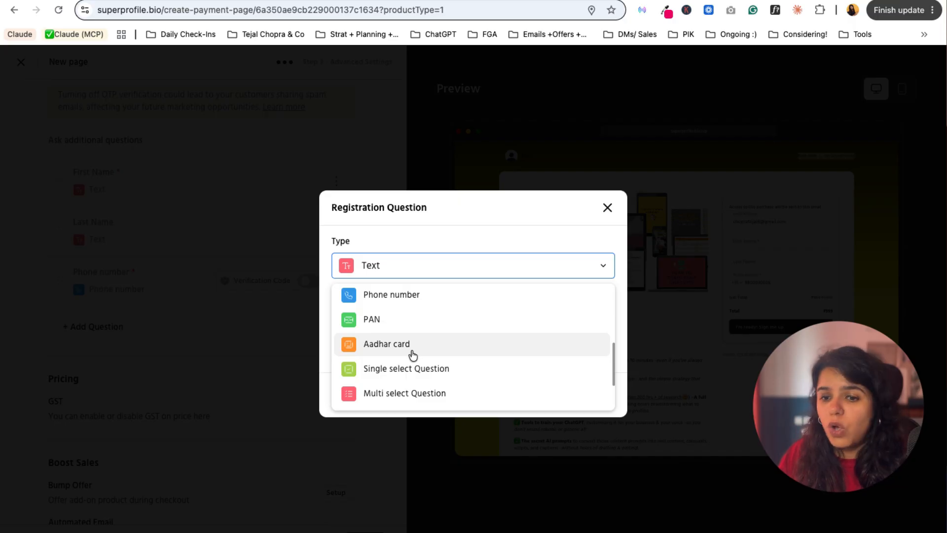
pyautogui.scroll(-1, 413, 354)
pyautogui.scroll(-2, 396, 331)
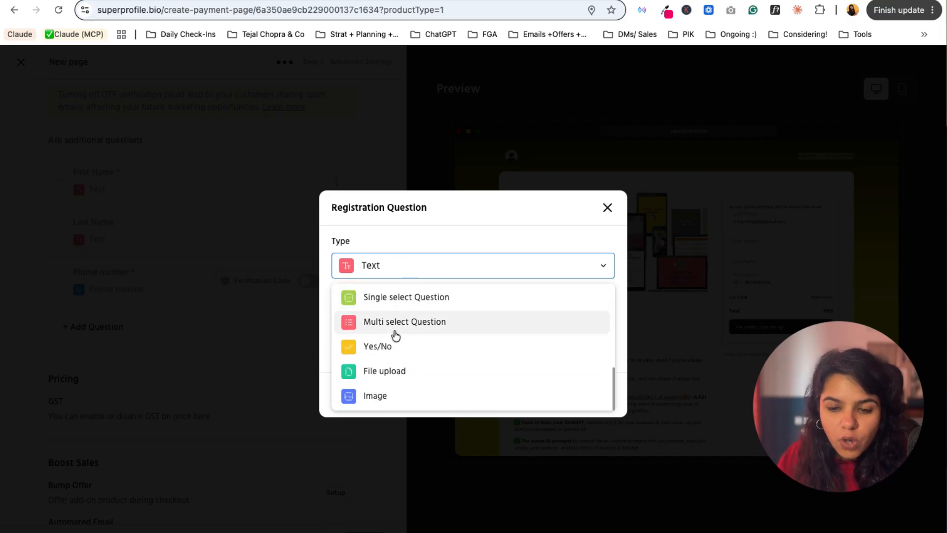
pyautogui.click(388, 298)
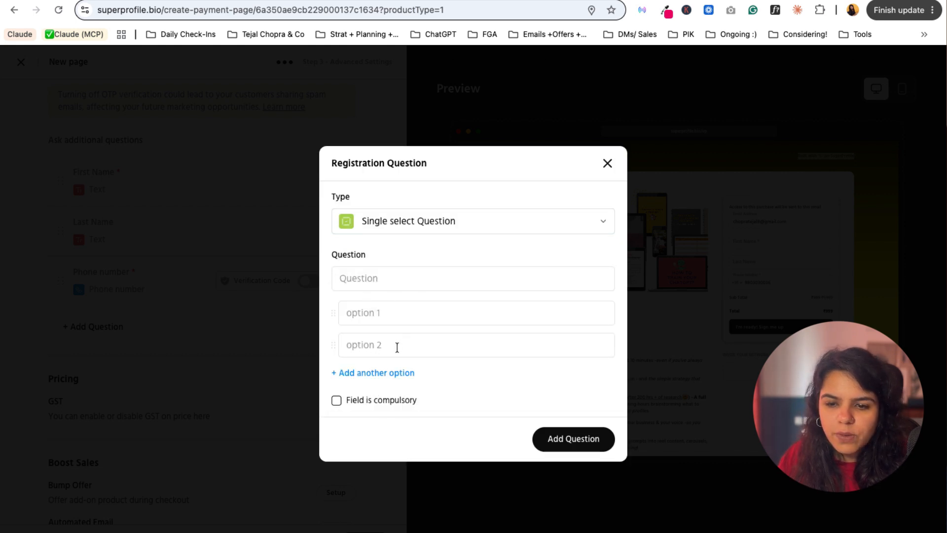
pyautogui.click(371, 374)
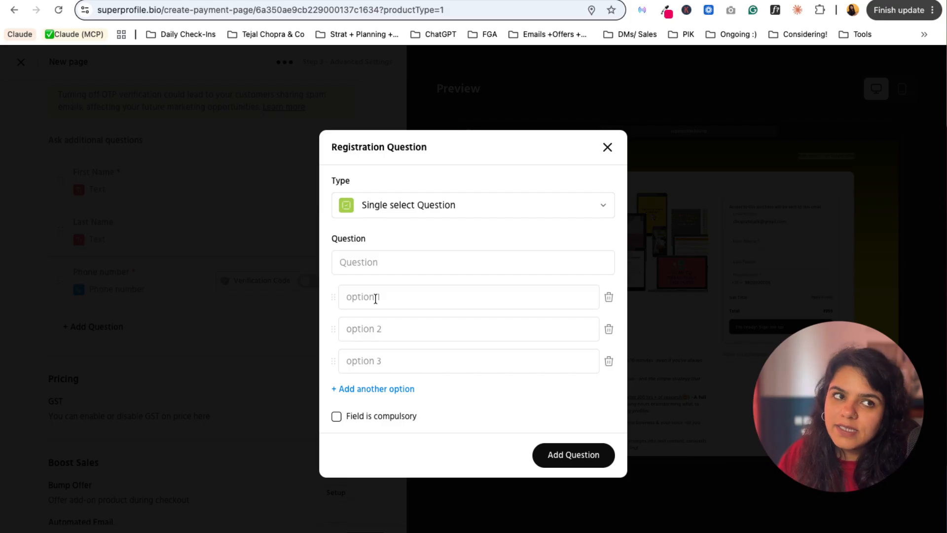
pyautogui.click(375, 357)
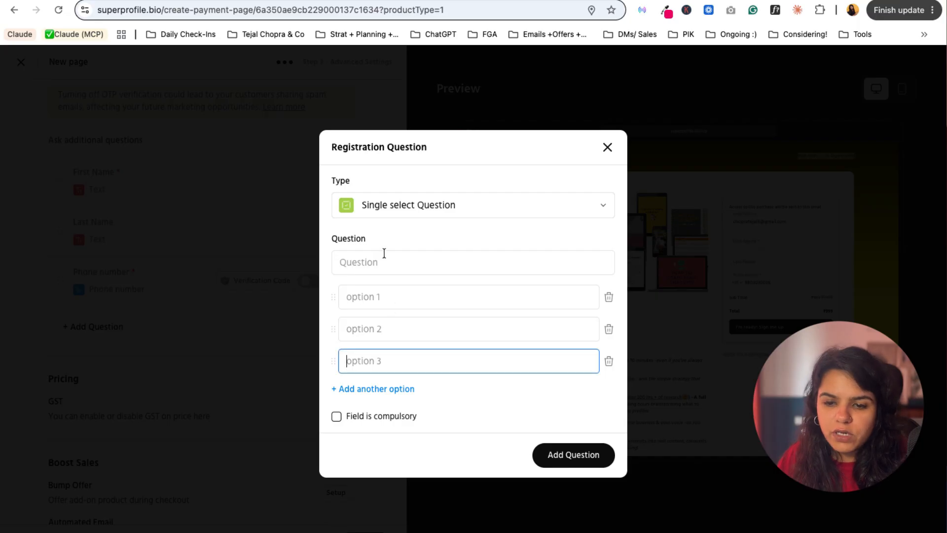
pyautogui.click(612, 150)
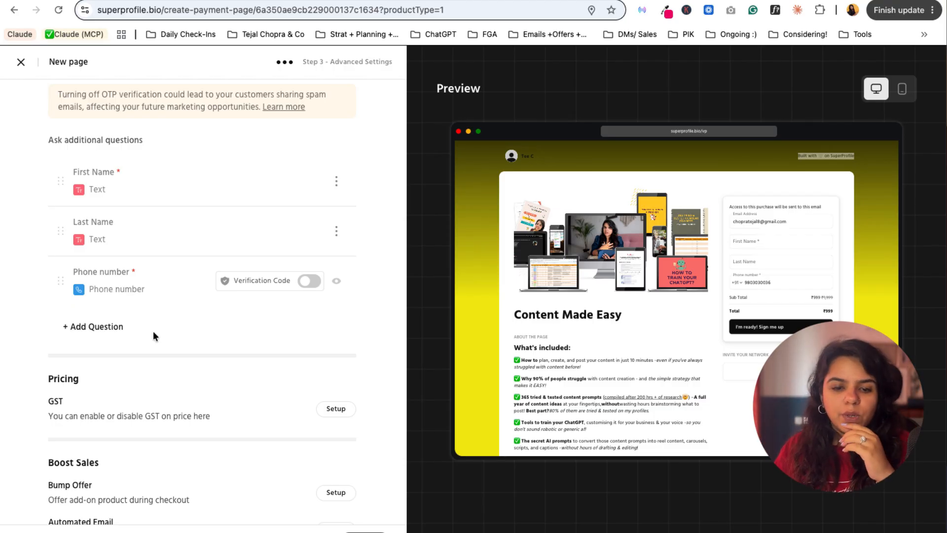
# Open the GST setup under Pricing and close it without changes.
pyautogui.scroll(-5, 296, 289)
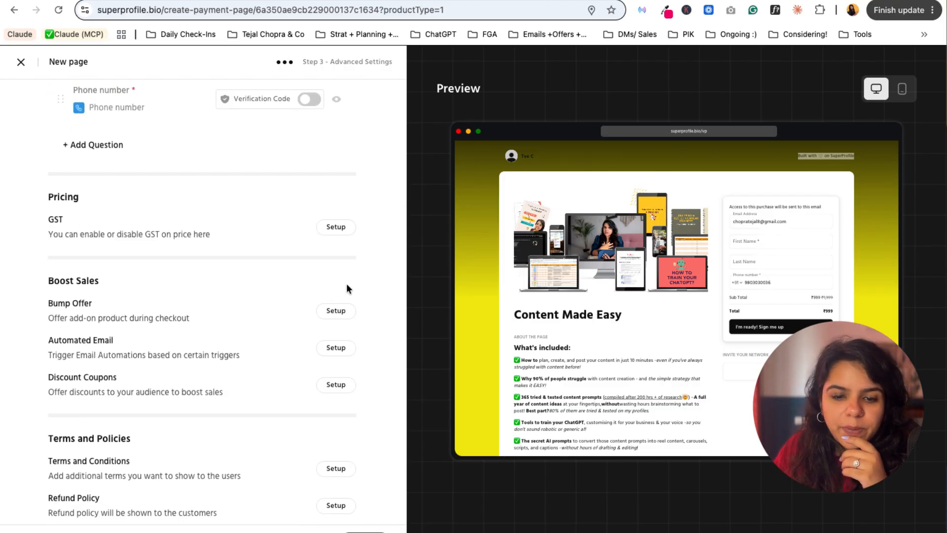
pyautogui.click(335, 222)
pyautogui.click(611, 245)
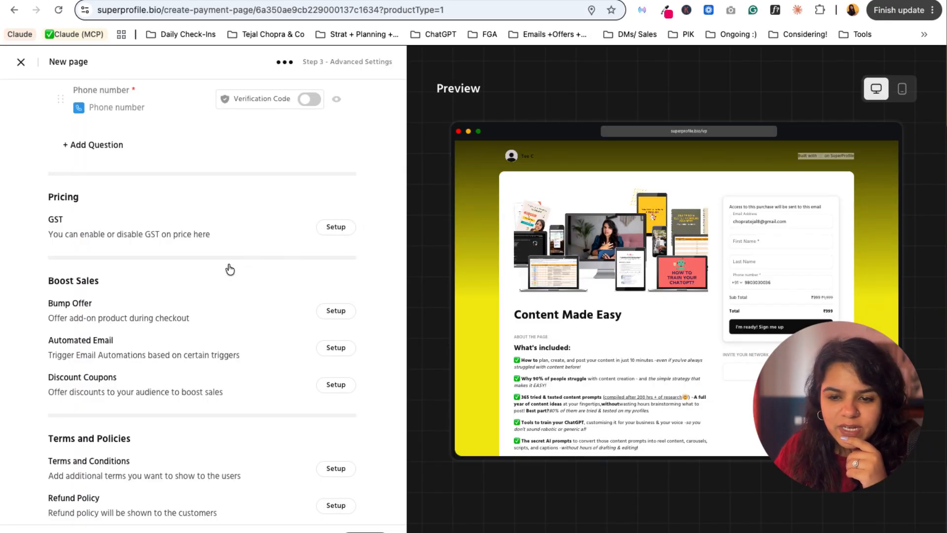
# Set up a bump offer and fill its description with a Lorem ipsum placeholder paragraph.
pyautogui.scroll(-3, 230, 269)
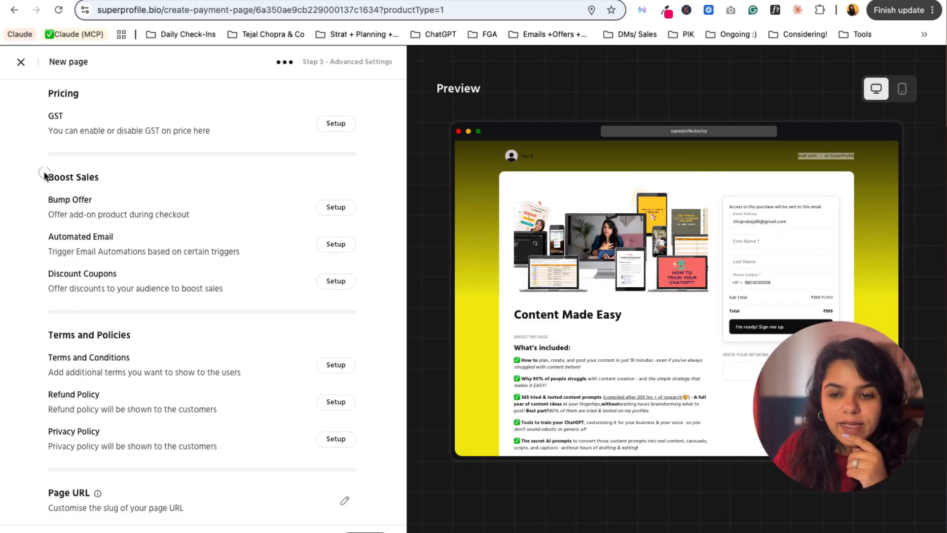
pyautogui.moveTo(44, 175); pyautogui.dragTo(118, 182)
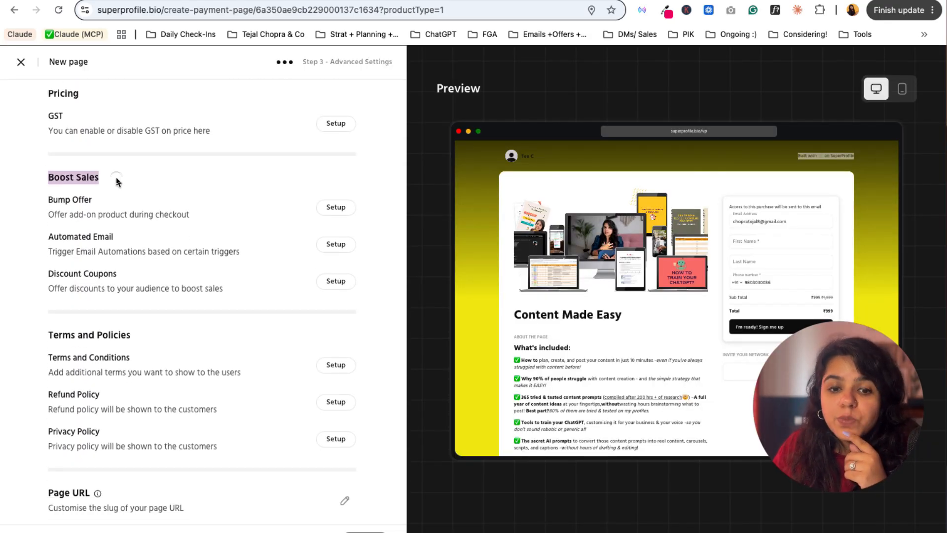
pyautogui.click(335, 208)
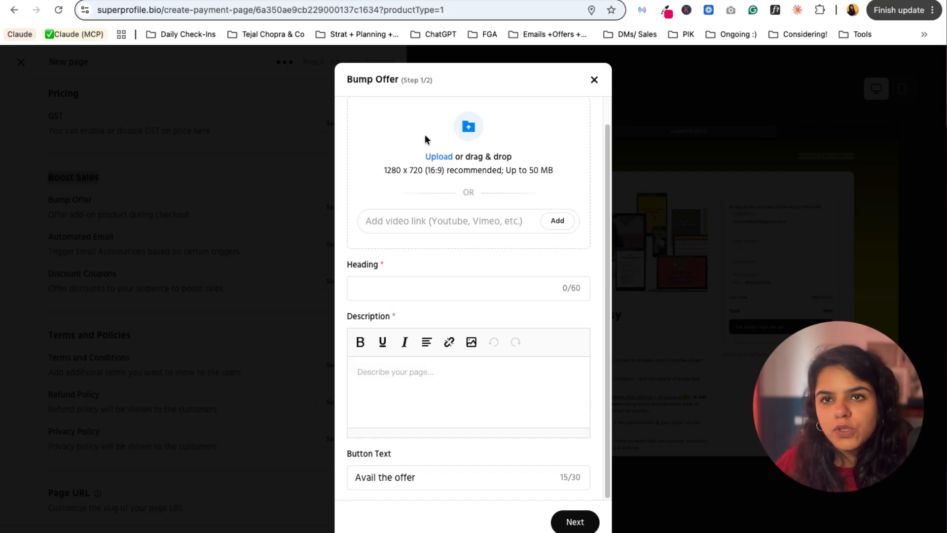
pyautogui.click(359, 290)
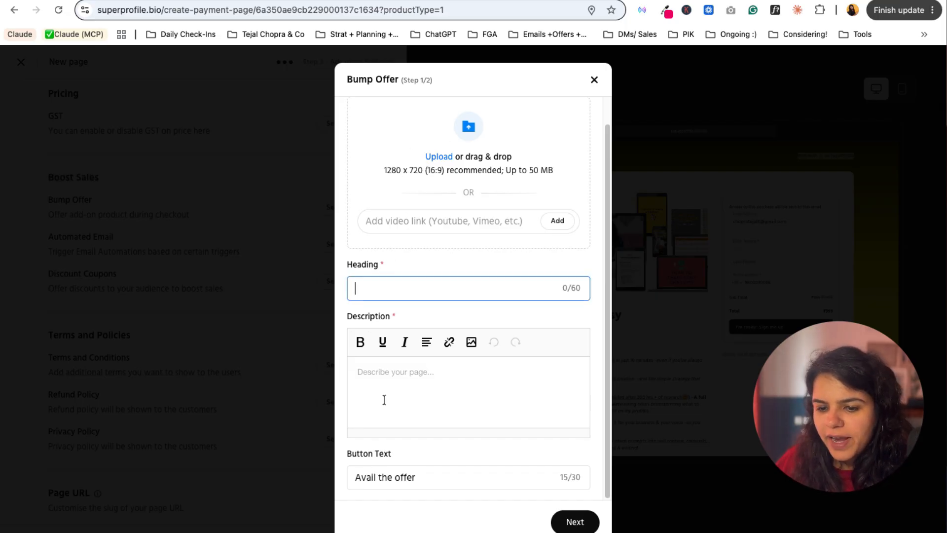
pyautogui.click(384, 400)
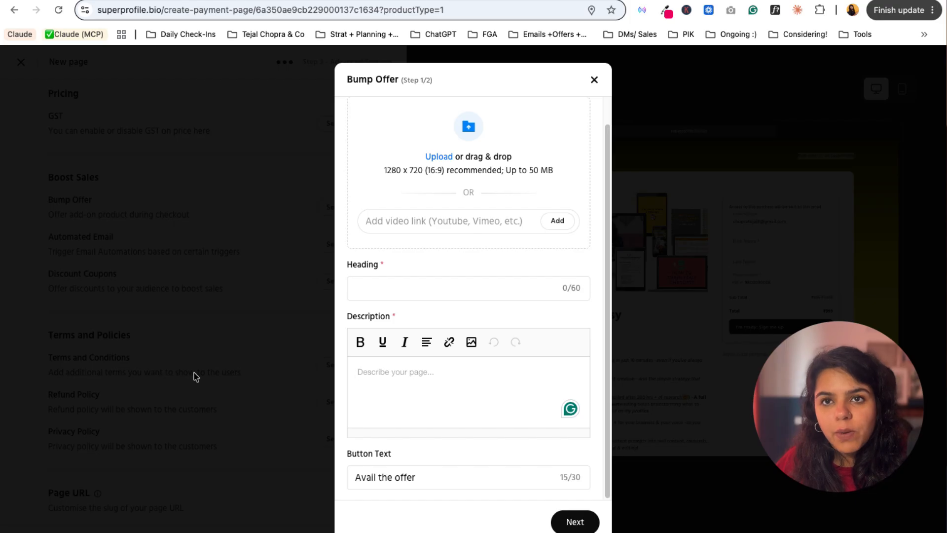
pyautogui.click(511, 401)
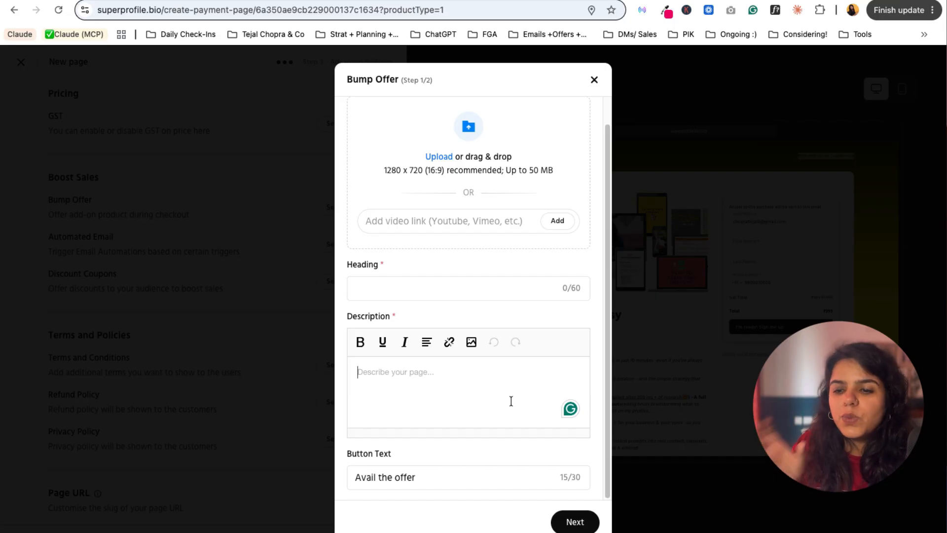
pyautogui.moveTo(427, 485); pyautogui.dragTo(354, 478)
pyautogui.click(573, 523)
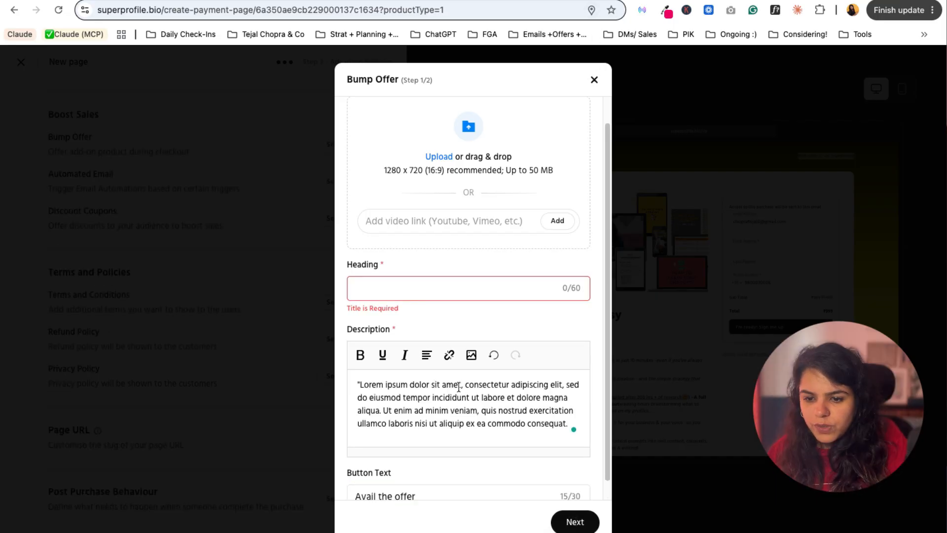
# Copy the description's opening words "Lorem ipsum dolor sit ame" into the bump offer's heading, and continue to the offer's second step.
pyautogui.moveTo(458, 386); pyautogui.dragTo(342, 380)
pyautogui.hotkey('ctrl', 'c')
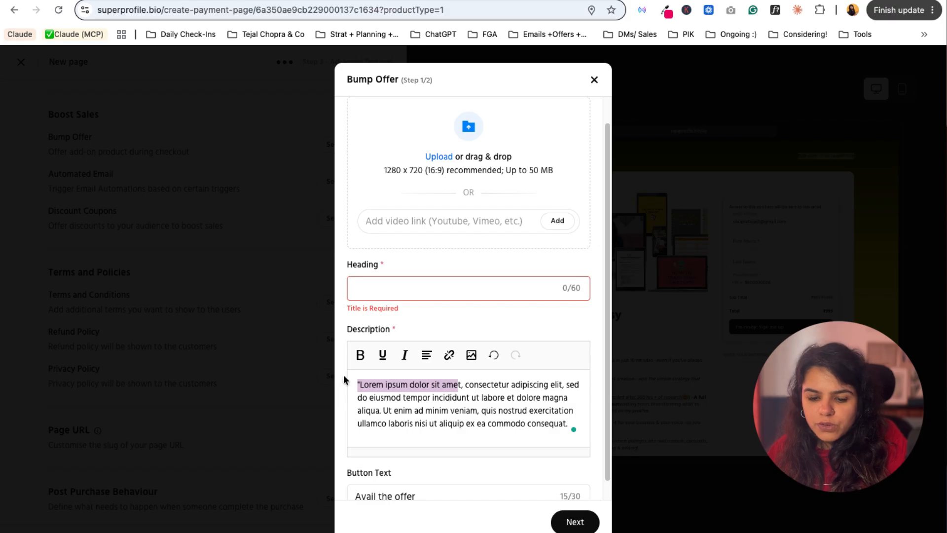
pyautogui.click(438, 283)
pyautogui.hotkey('ctrl', 'v')
pyautogui.click(434, 483)
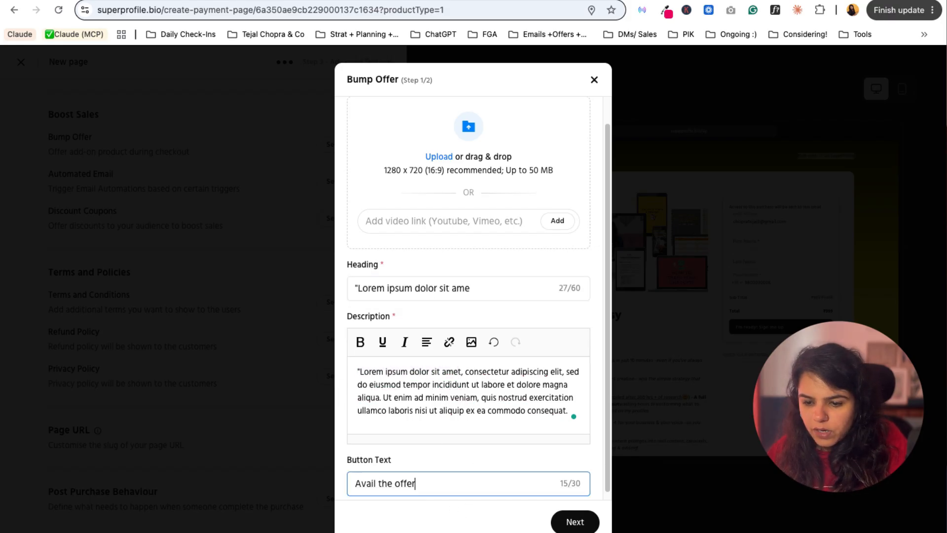
pyautogui.click(564, 521)
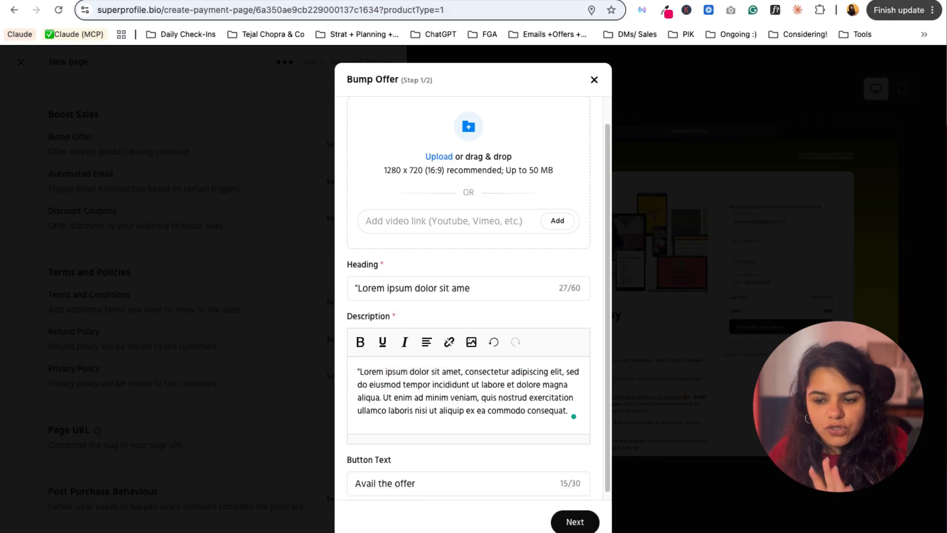
pyautogui.click(584, 521)
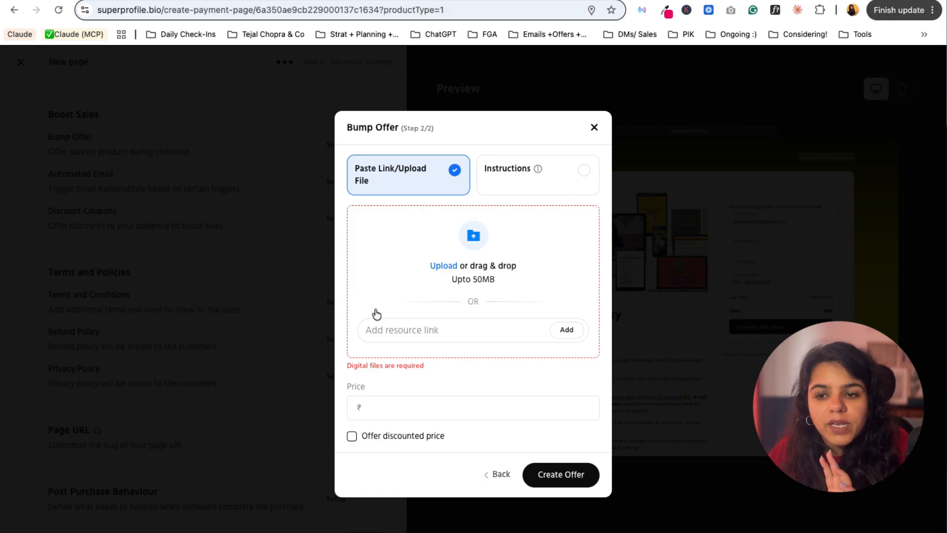
# Keep Paste Link/Upload File as the bump offer's delivery, and price it at ₹999 with a discounted price of ₹499.
pyautogui.click(586, 170)
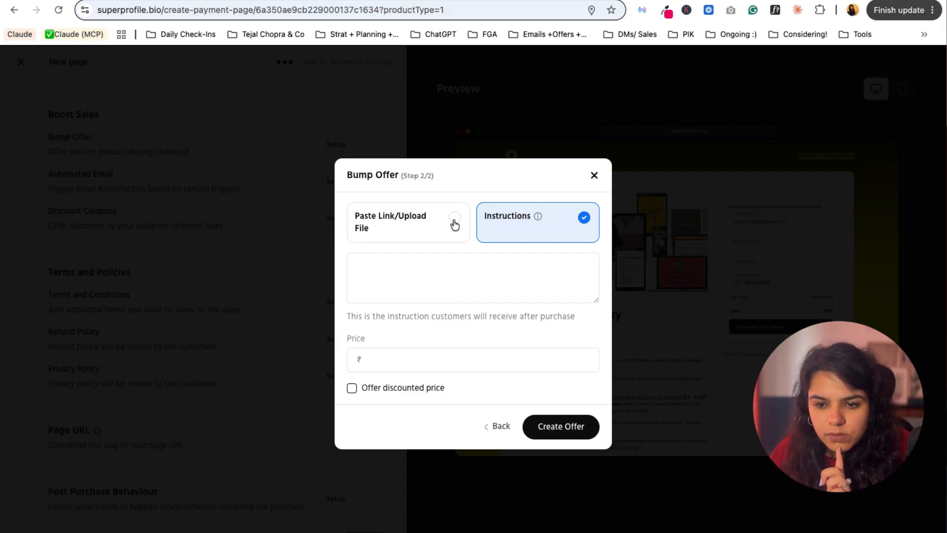
pyautogui.click(455, 220)
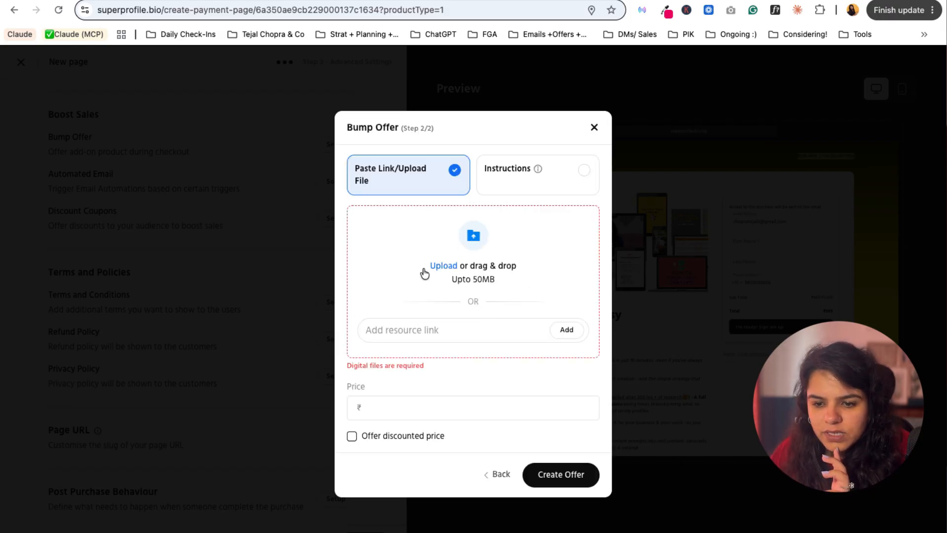
pyautogui.click(388, 406)
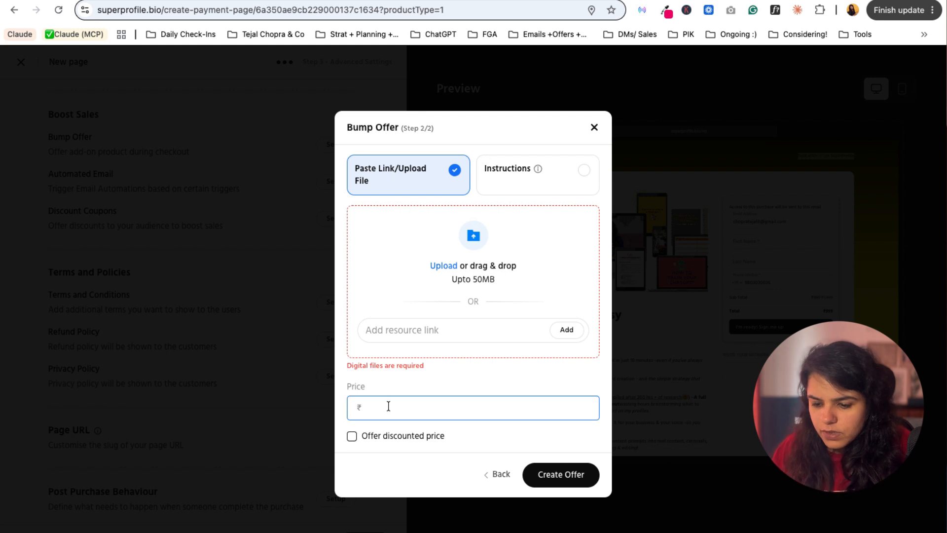
pyautogui.write('999')
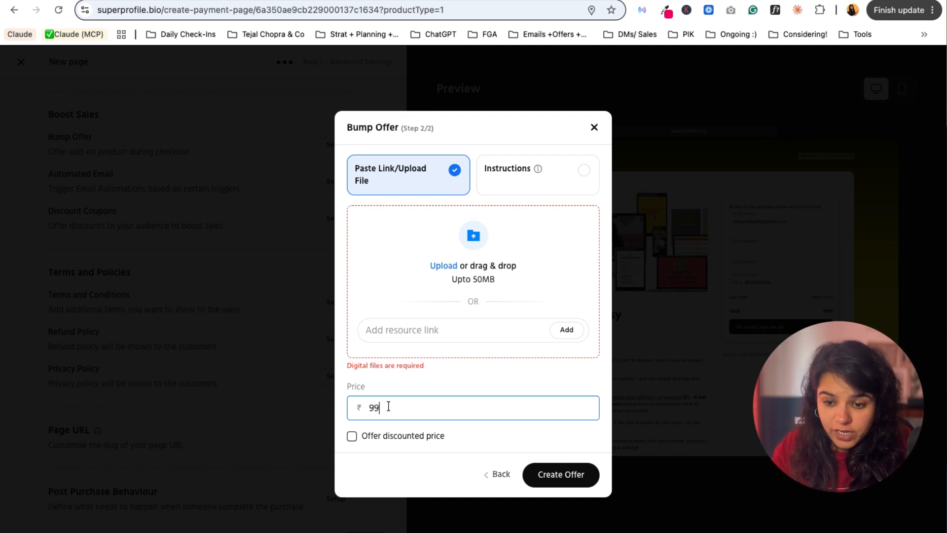
pyautogui.click(352, 436)
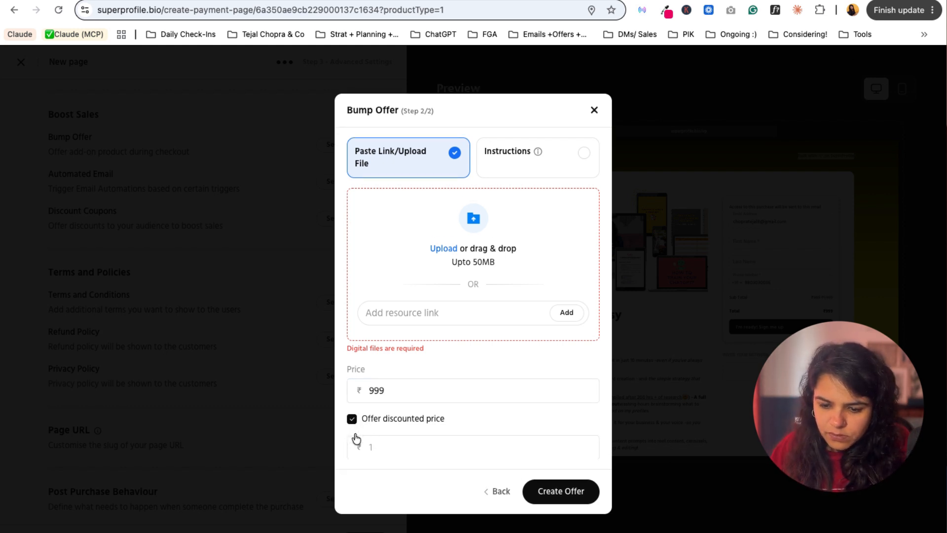
pyautogui.click(389, 445)
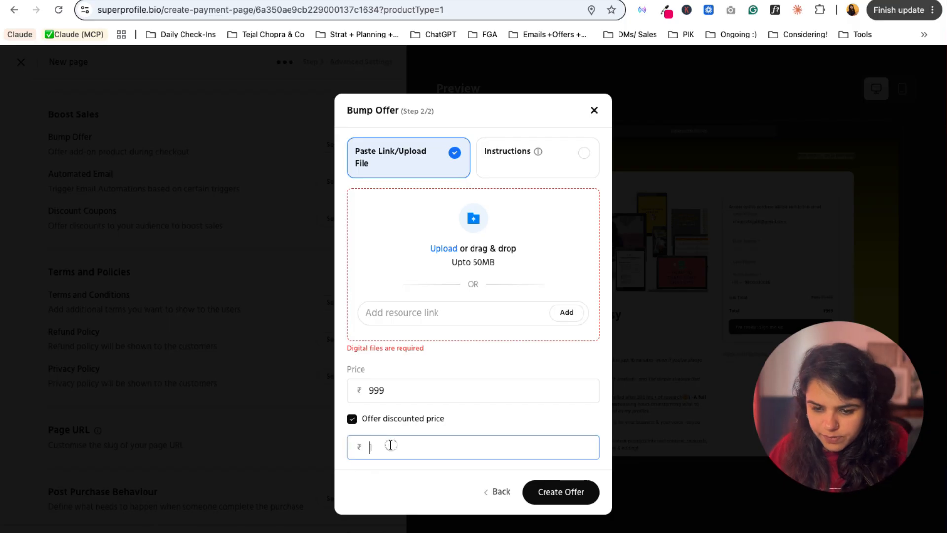
pyautogui.write('499')
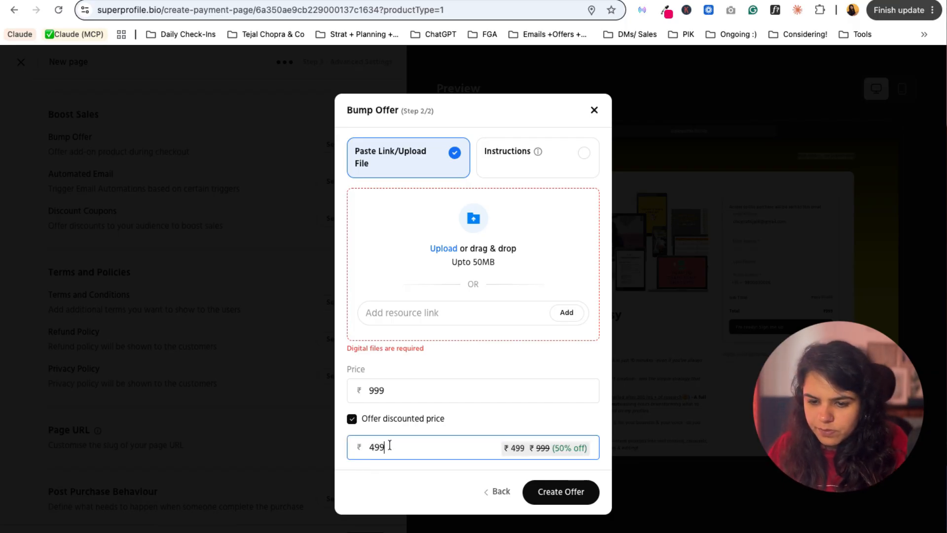
# Set the bump offer's regular price to ₹799.
pyautogui.doubleClick(399, 393)
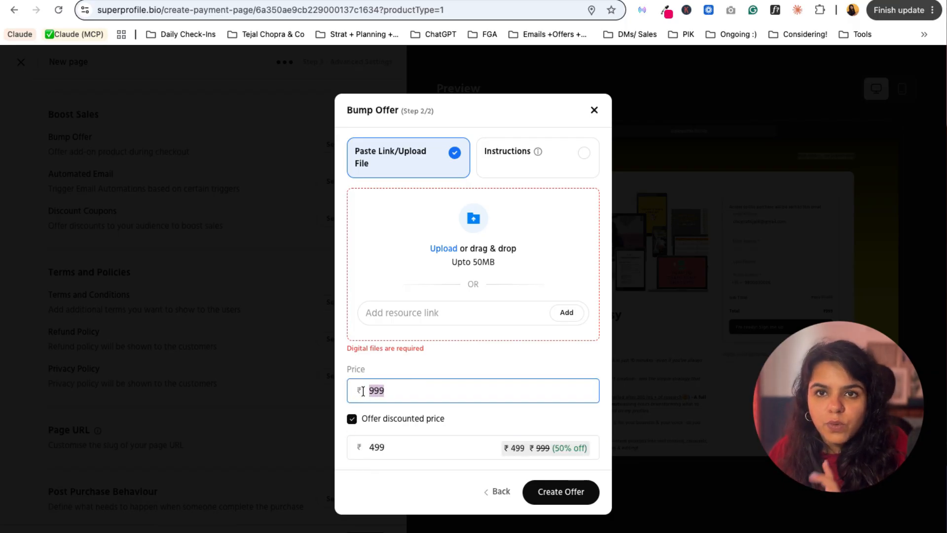
pyautogui.write('799')
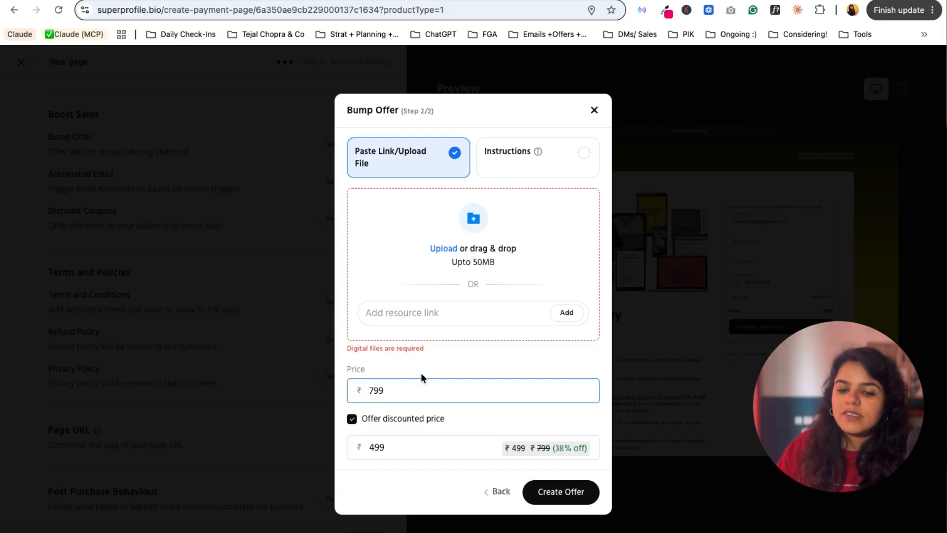
pyautogui.moveTo(389, 394); pyautogui.dragTo(370, 390)
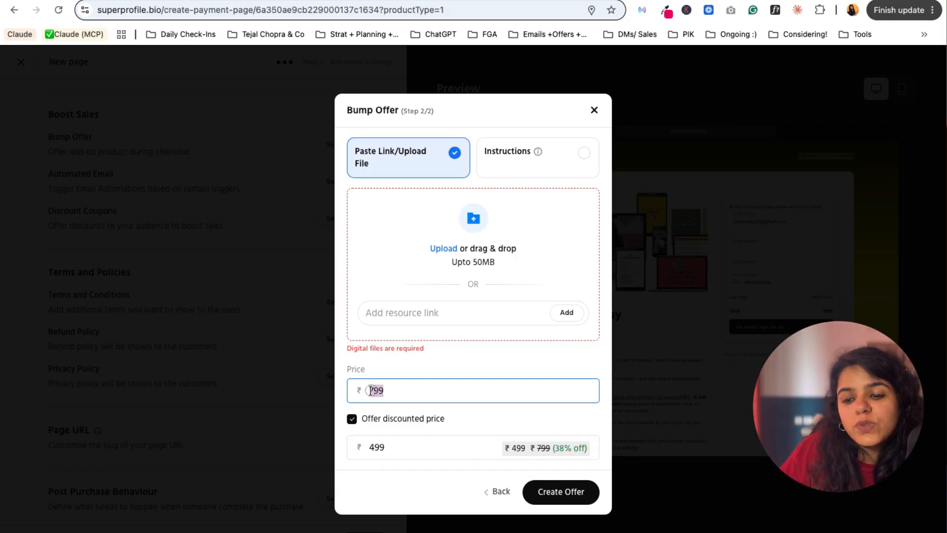
# Upload IMG_1115.JPG as the bump offer's digital file and create the offer.
pyautogui.moveTo(391, 447); pyautogui.dragTo(361, 449)
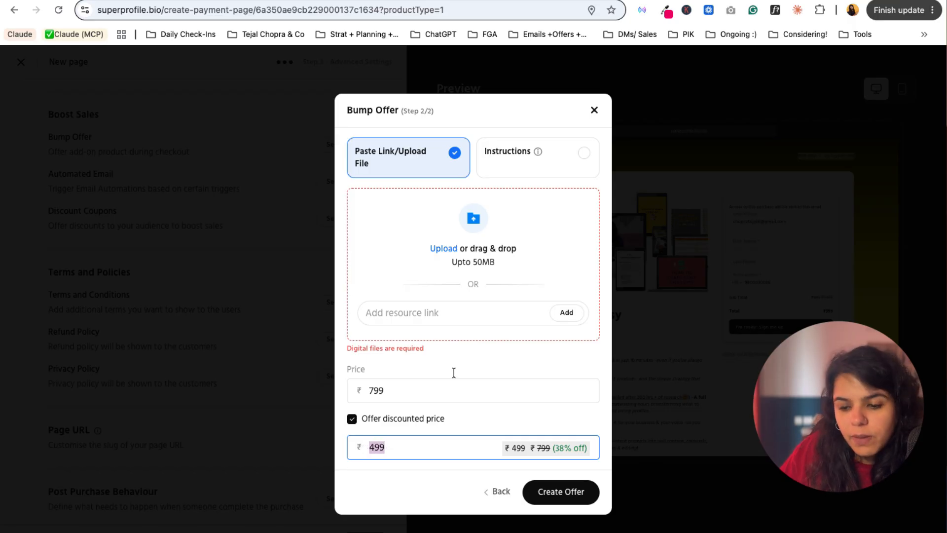
pyautogui.click(557, 499)
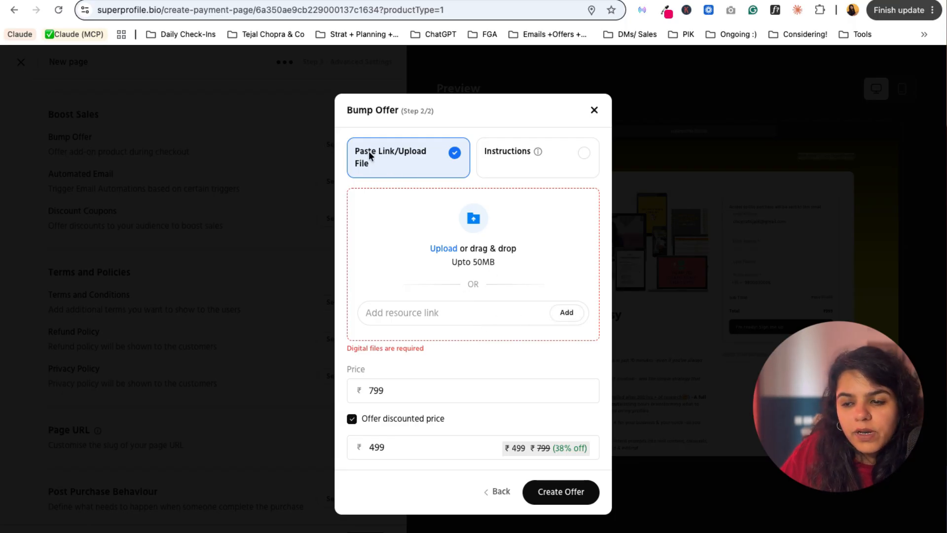
pyautogui.click(443, 249)
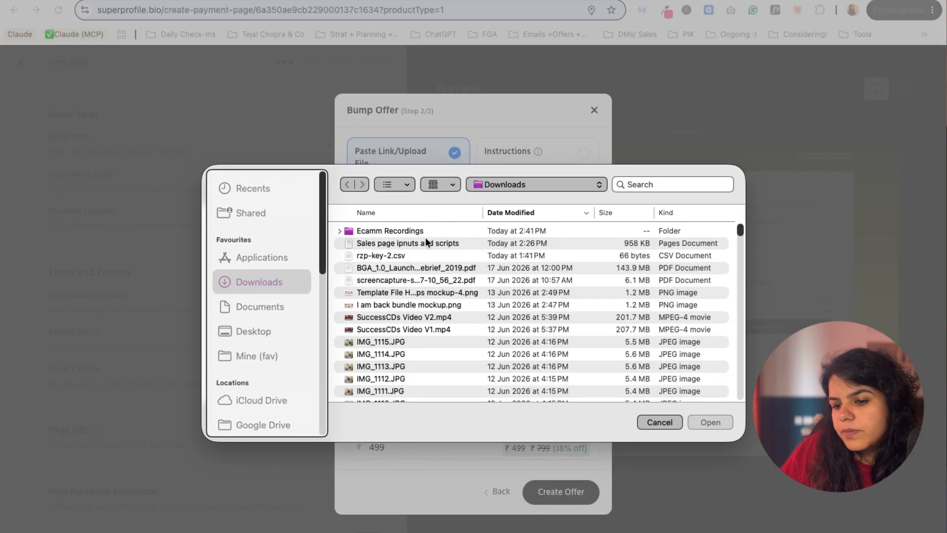
pyautogui.doubleClick(386, 341)
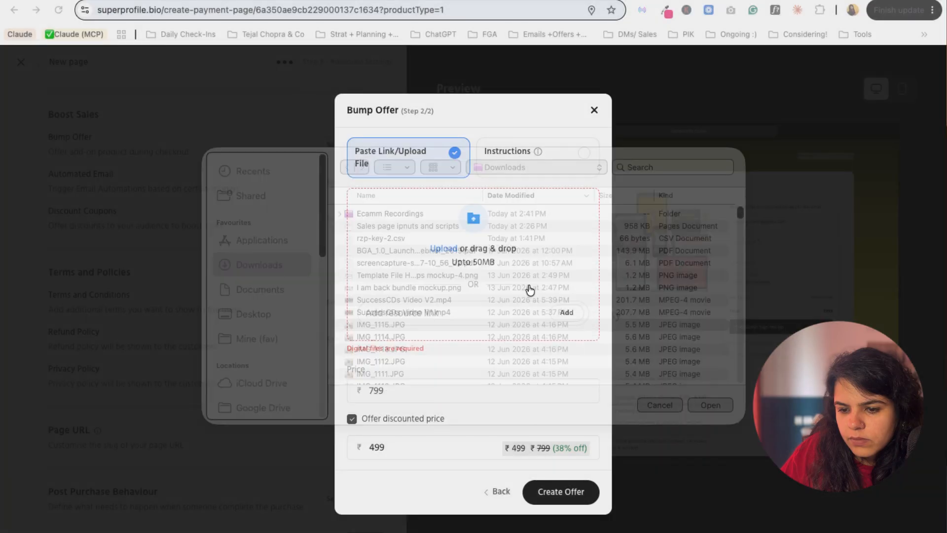
pyautogui.scroll(-1, 493, 337)
pyautogui.click(554, 523)
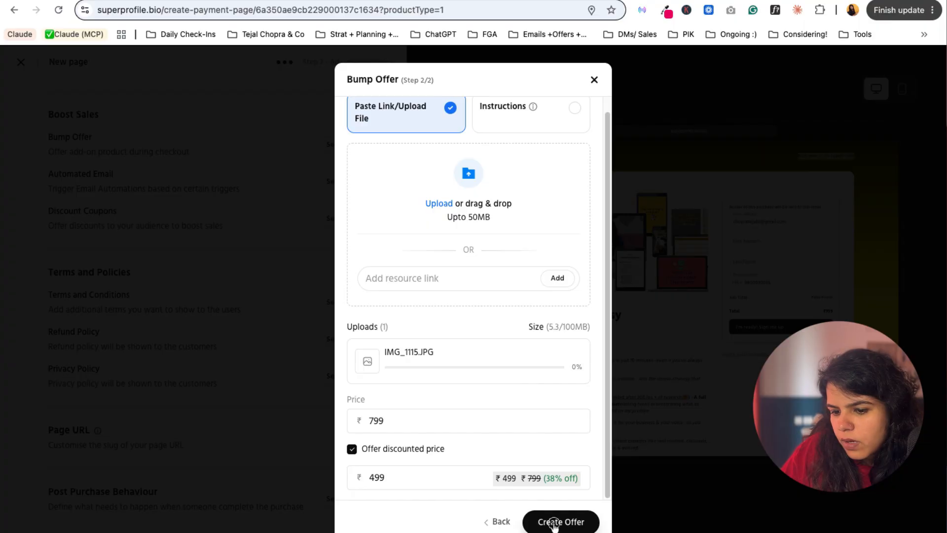
# Check how the bump offer's heading, description, prices and opt-in checkbox appear in the payment page preview.
pyautogui.scroll(-2, 786, 318)
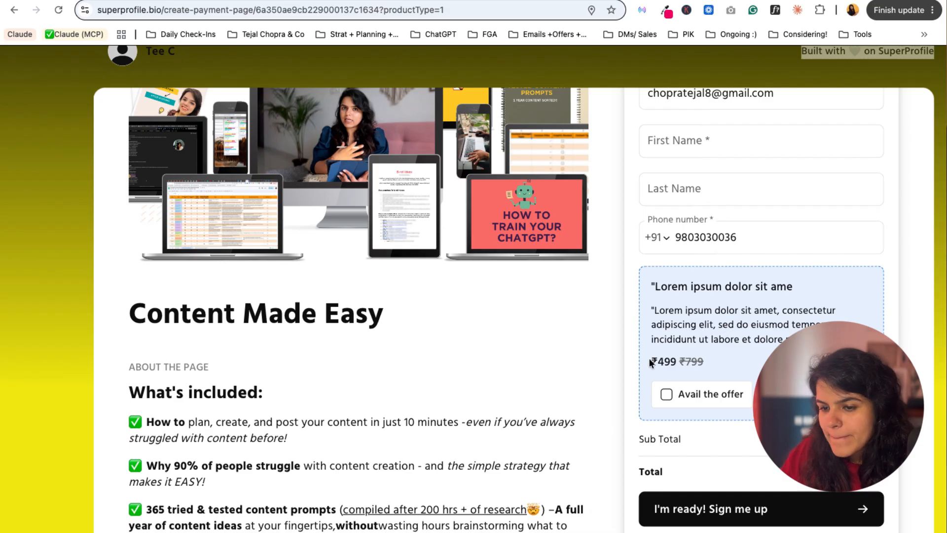
pyautogui.moveTo(814, 341); pyautogui.dragTo(791, 262)
pyautogui.click(845, 262)
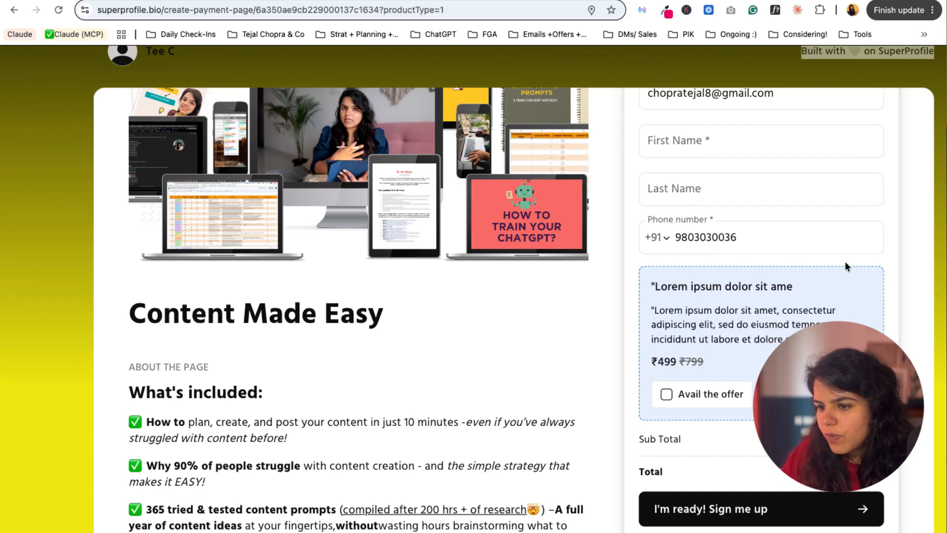
pyautogui.scroll(-5, 846, 266)
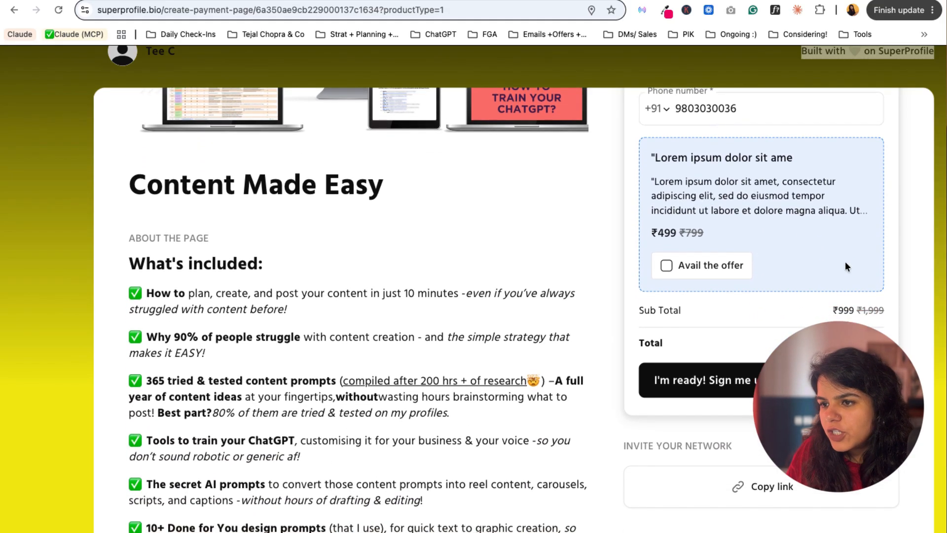
pyautogui.scroll(-1, 812, 191)
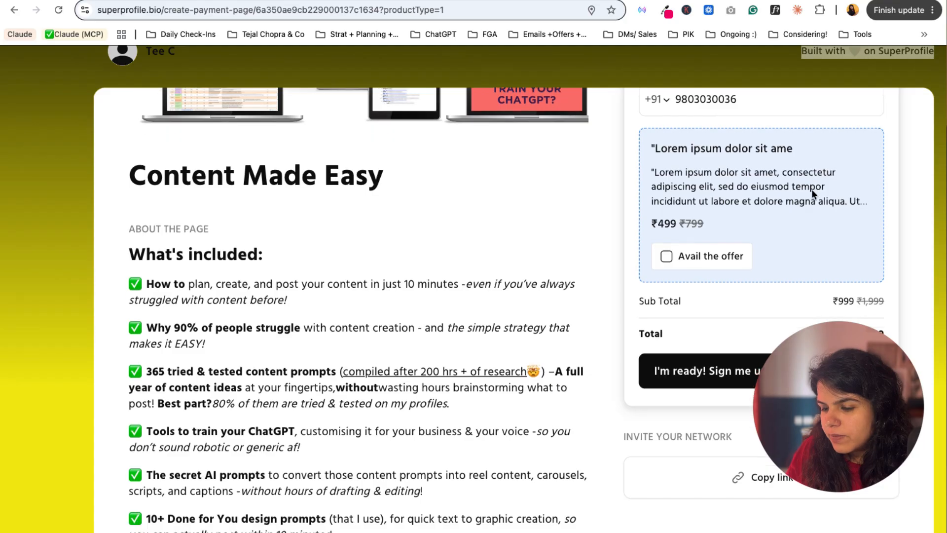
pyautogui.scroll(-5, 812, 190)
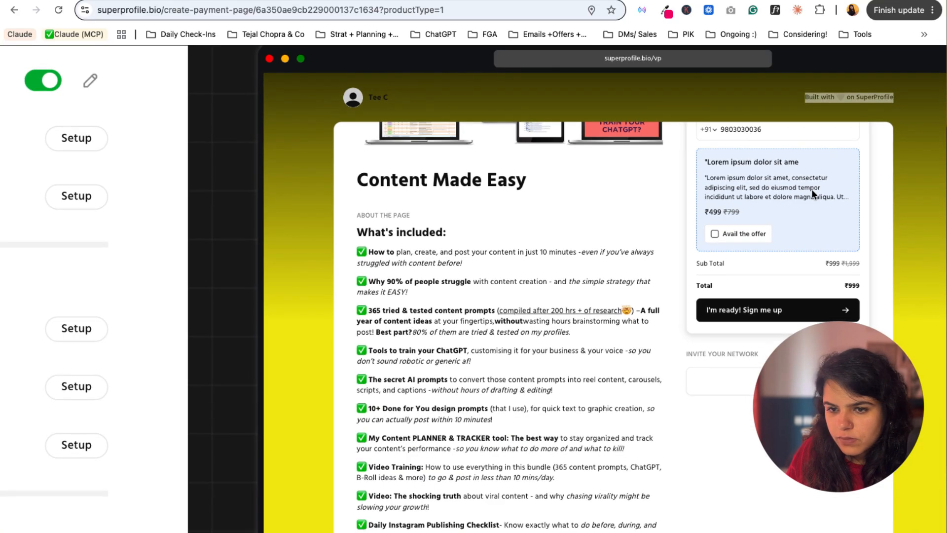
pyautogui.scroll(-5, 812, 193)
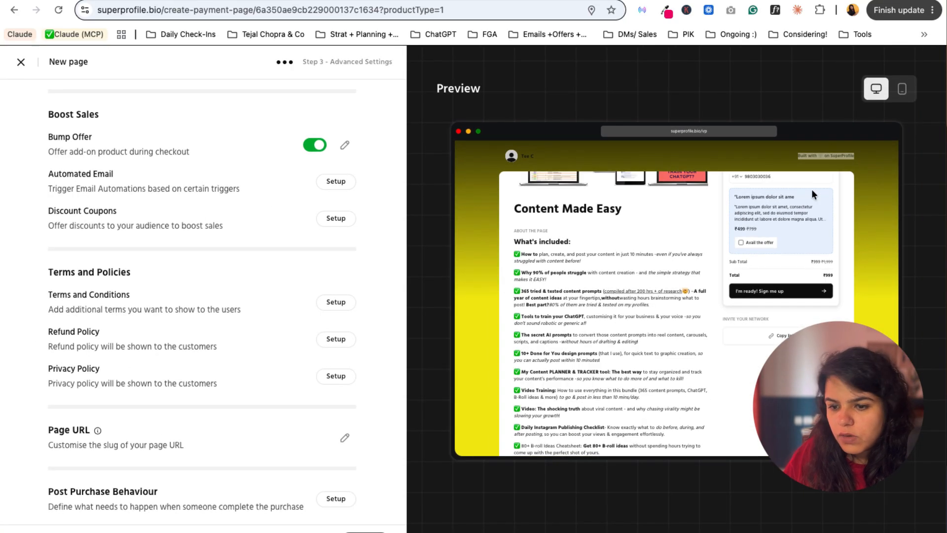
# Review the automated email triggers for a product purchase and an abandoned purchase, and close the setup without creating an automation.
pyautogui.scroll(-2, 220, 421)
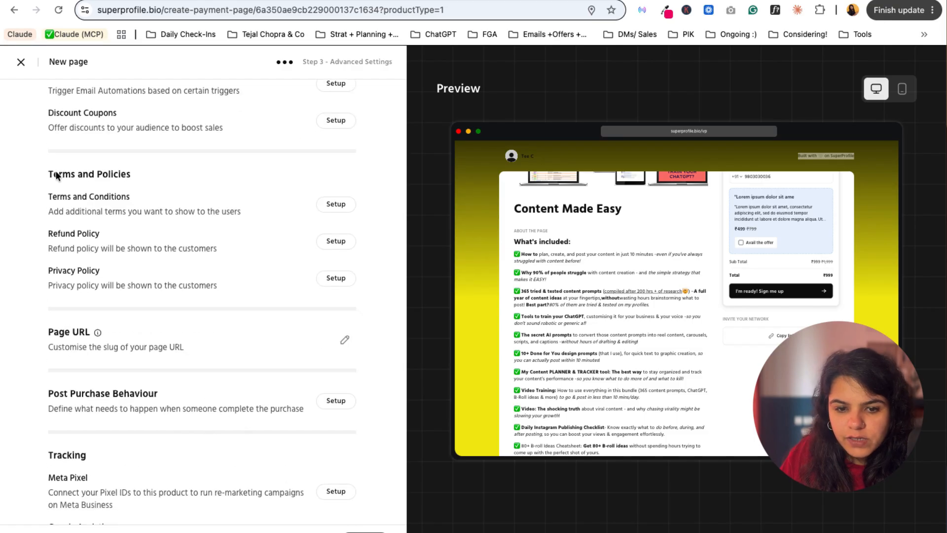
pyautogui.scroll(5, 146, 206)
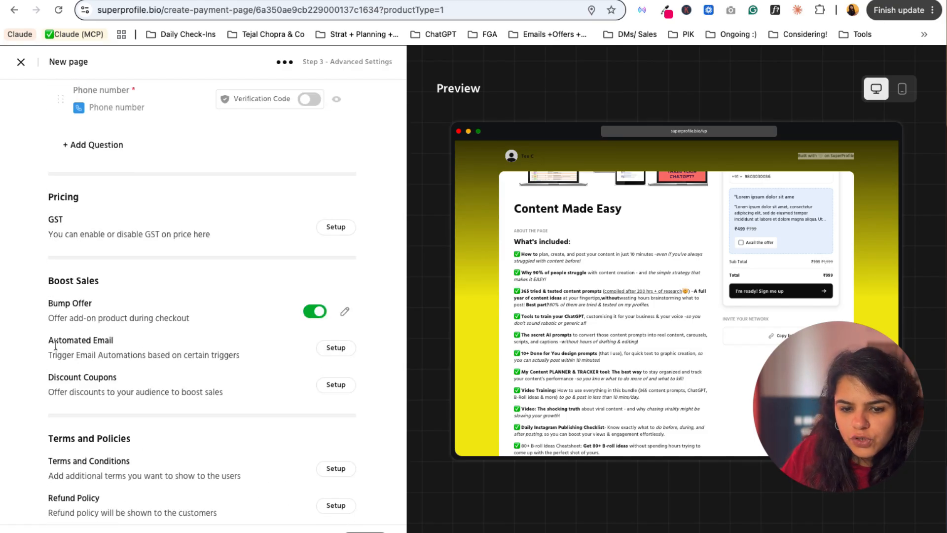
pyautogui.click(334, 351)
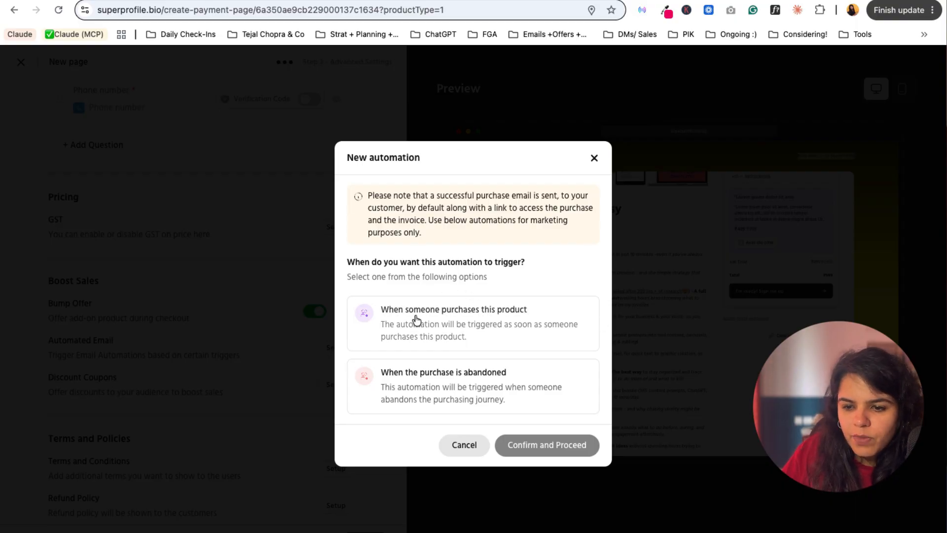
pyautogui.click(486, 323)
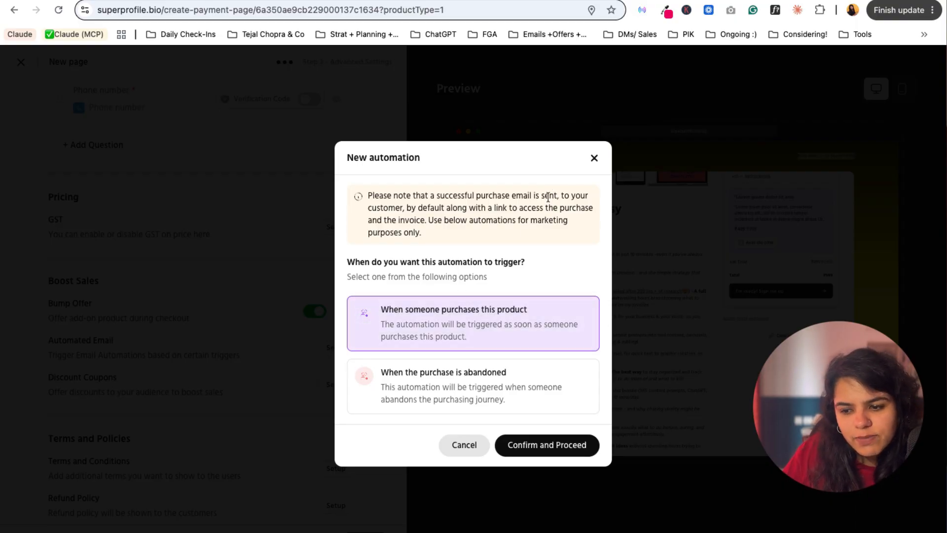
pyautogui.click(474, 403)
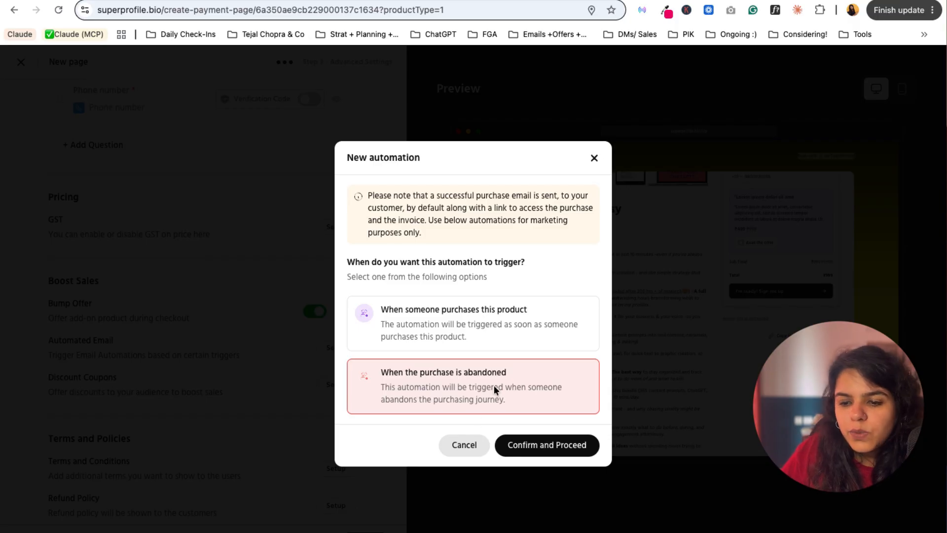
pyautogui.click(594, 158)
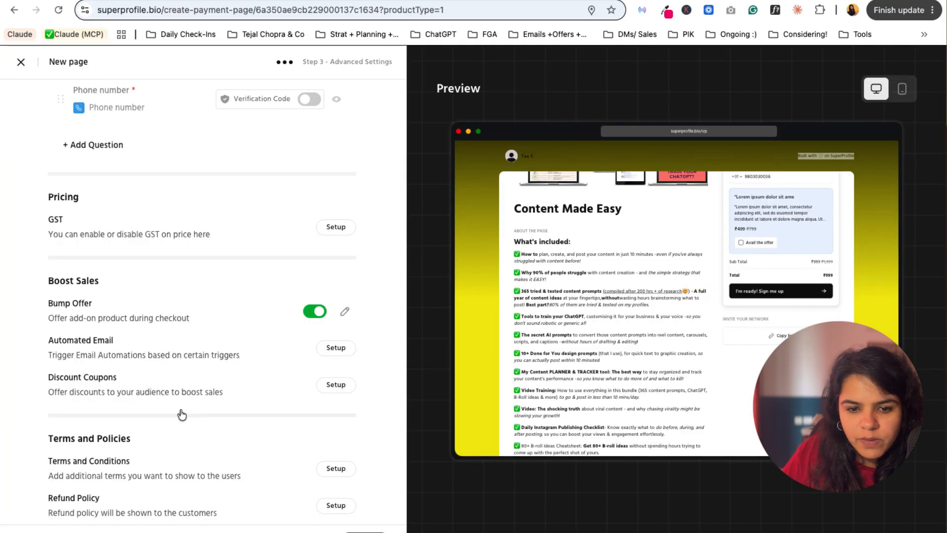
# Examine the discount coupon's code, percentage and expiry date fields, and close the setup without adding a coupon.
pyautogui.scroll(-3, 161, 401)
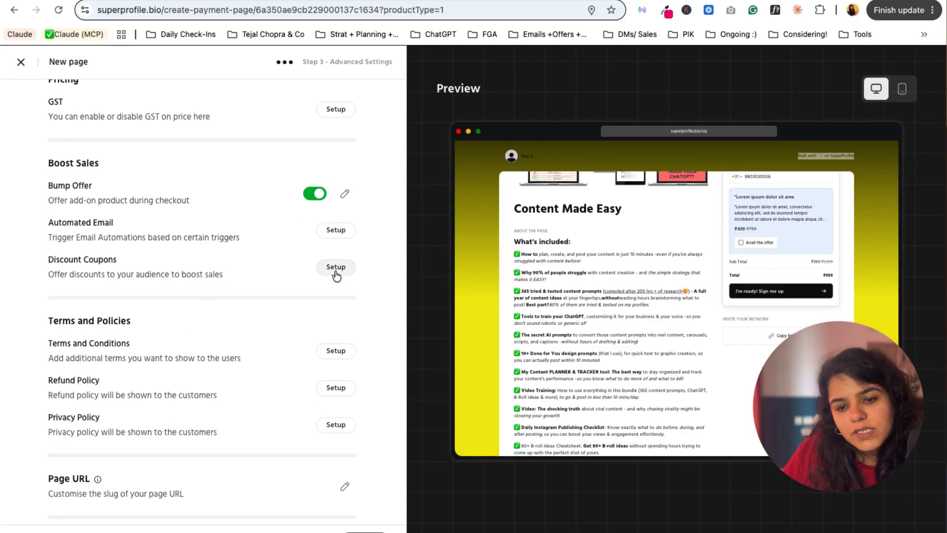
pyautogui.click(336, 267)
pyautogui.click(378, 315)
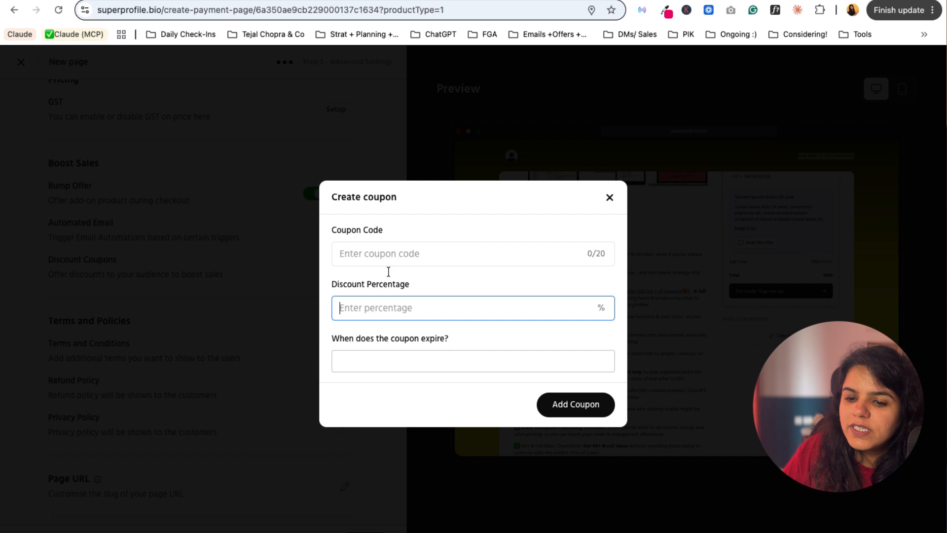
pyautogui.click(379, 363)
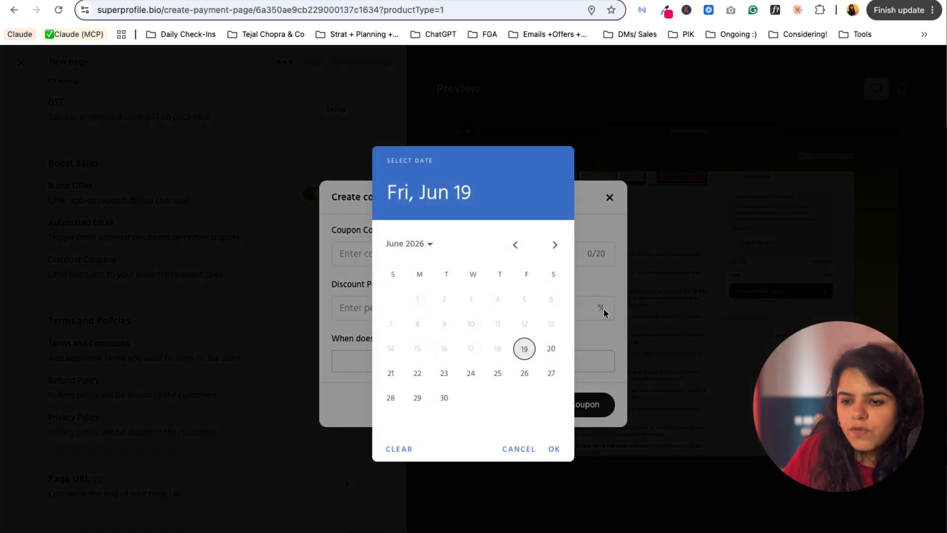
pyautogui.click(603, 308)
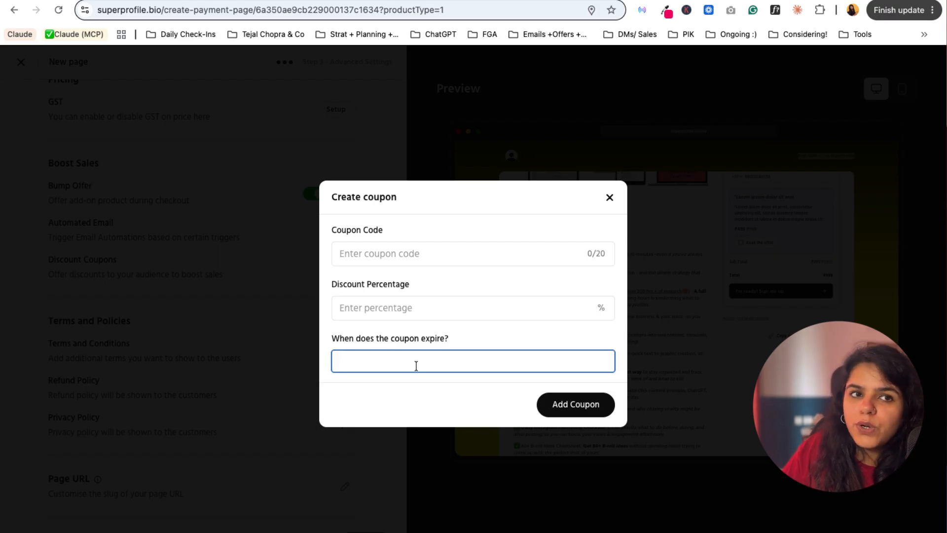
pyautogui.click(373, 261)
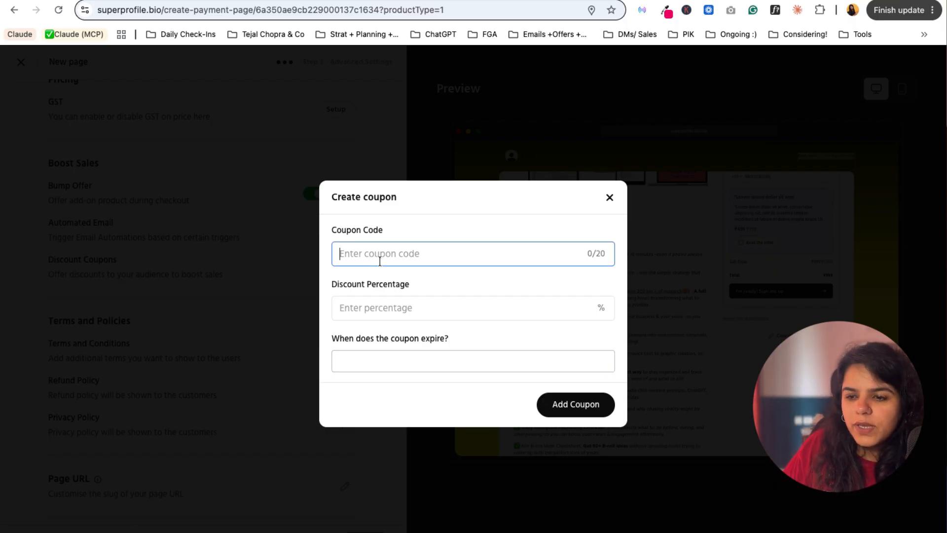
pyautogui.click(423, 306)
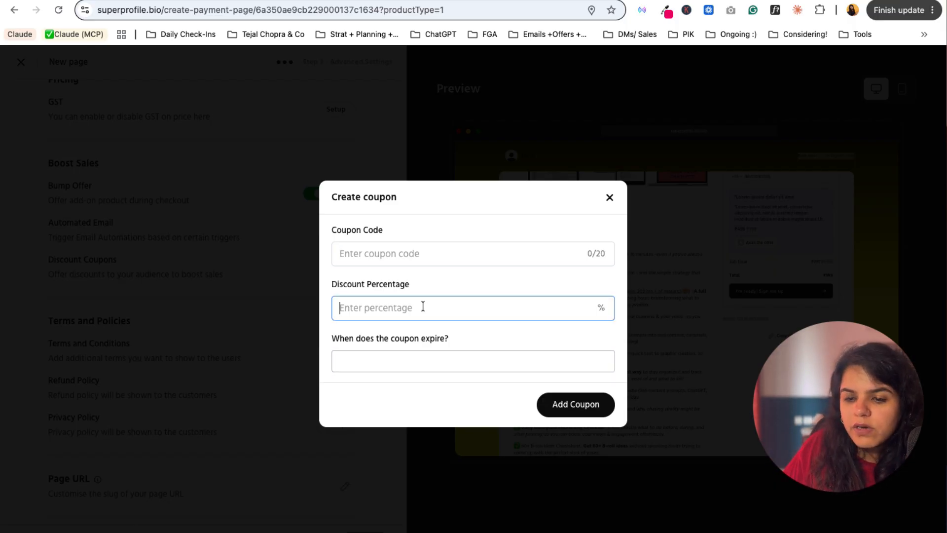
pyautogui.click(427, 359)
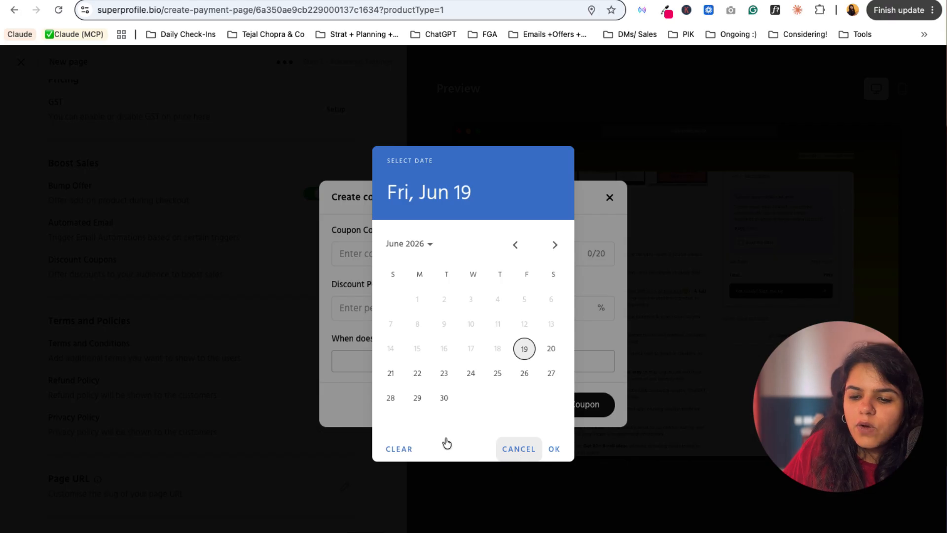
pyautogui.click(614, 333)
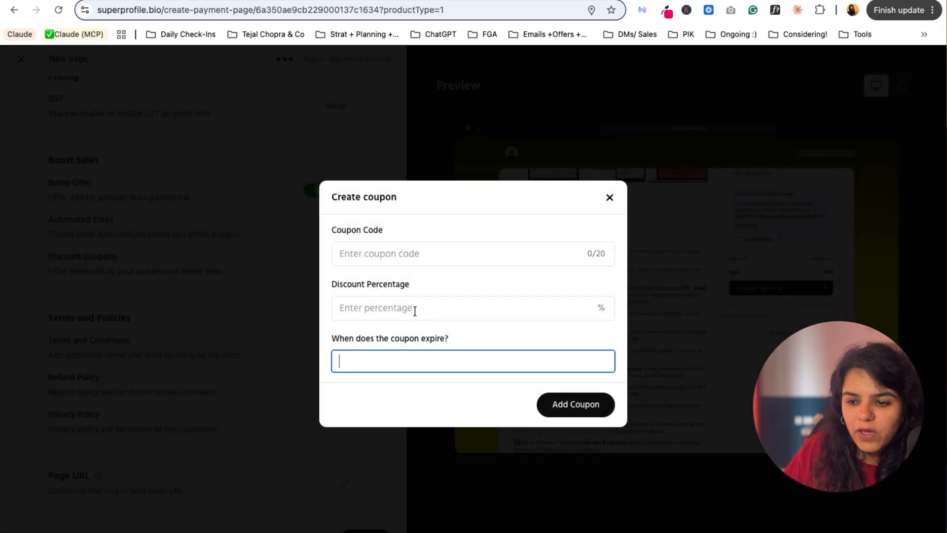
pyautogui.click(610, 196)
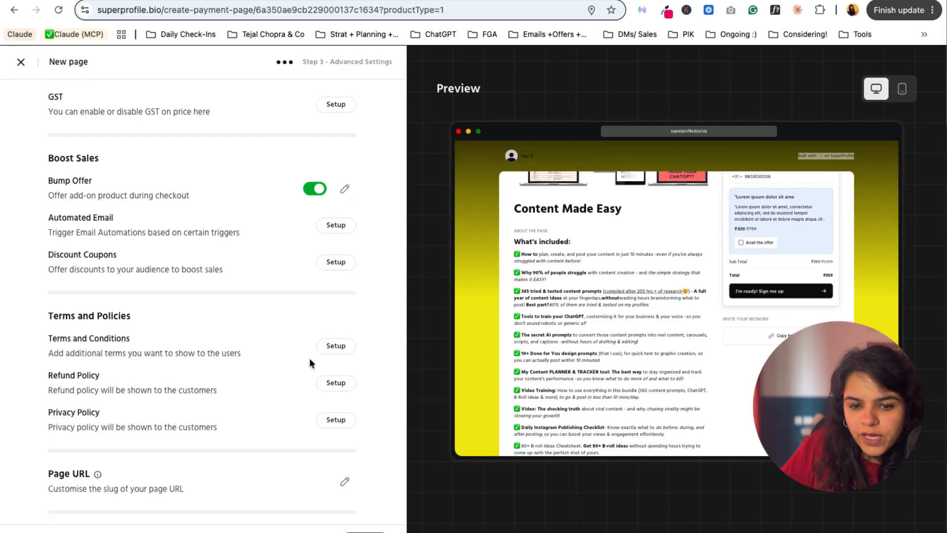
# Review the Terms and Policies settings for terms and conditions, refund policy and privacy policy.
pyautogui.scroll(-2, 310, 358)
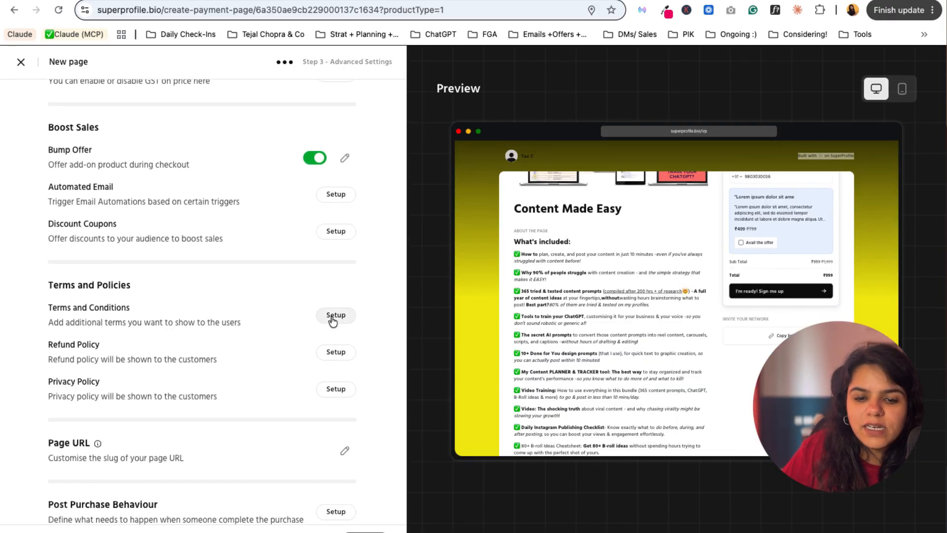
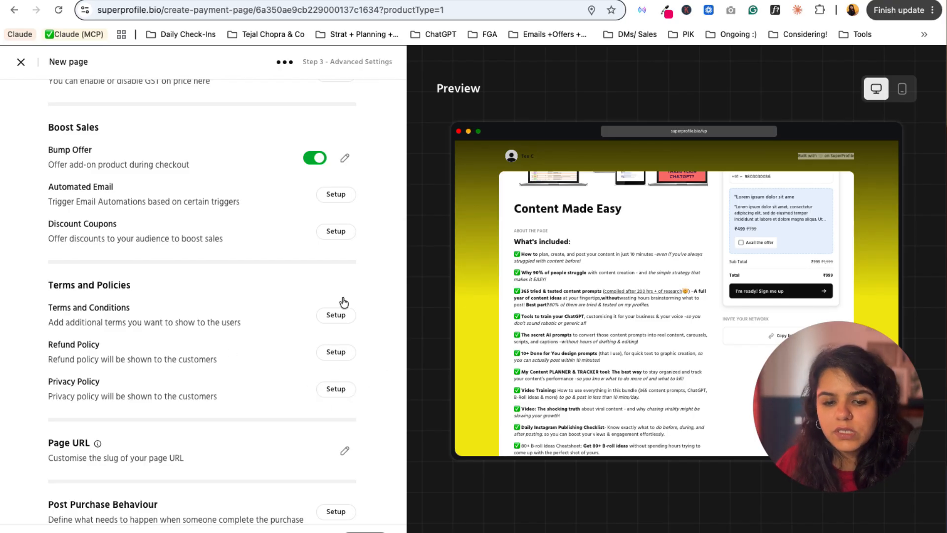
pyautogui.moveTo(31, 278); pyautogui.dragTo(344, 402)
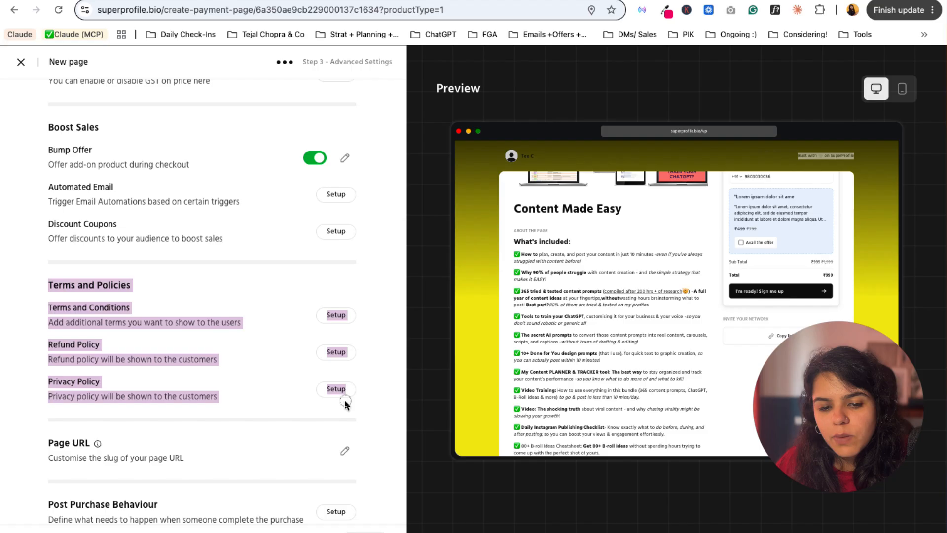
pyautogui.click(370, 406)
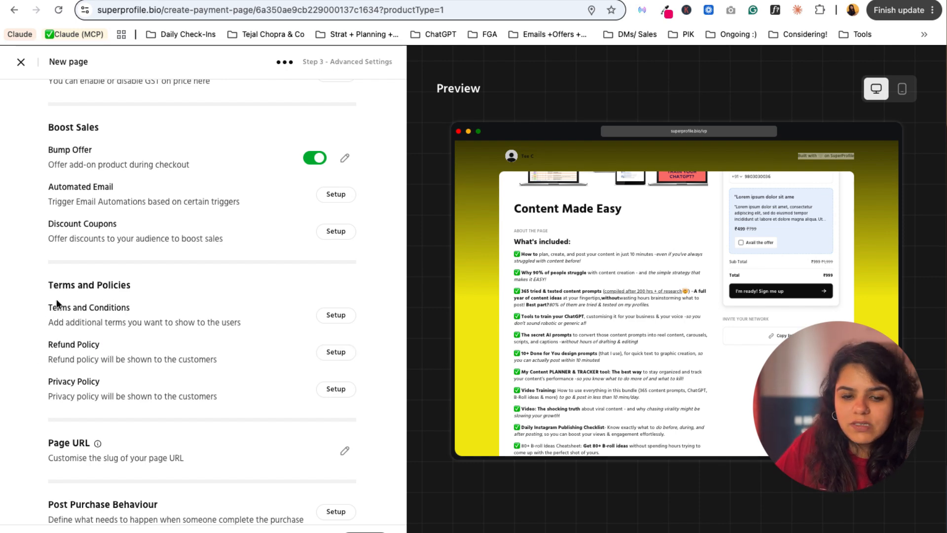
# Change the page URL slug to content-made-easy-bundle and update the URL.
pyautogui.scroll(-3, 241, 320)
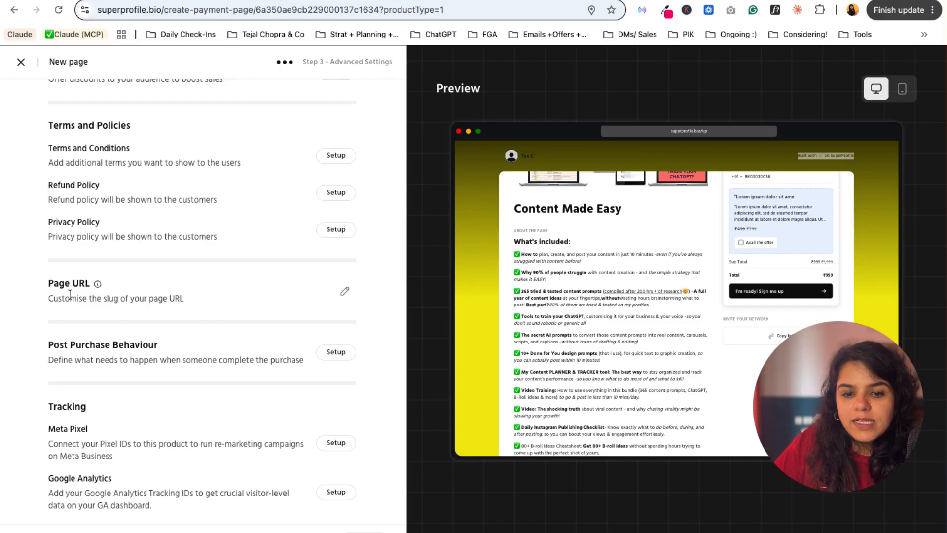
pyautogui.click(342, 294)
pyautogui.click(549, 311)
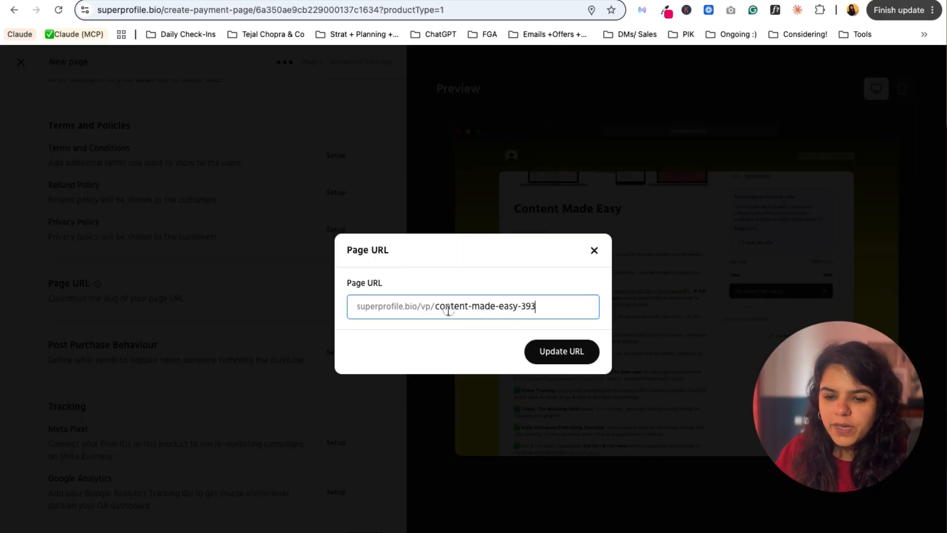
pyautogui.moveTo(449, 311); pyautogui.dragTo(519, 309)
pyautogui.press('BackSpace')
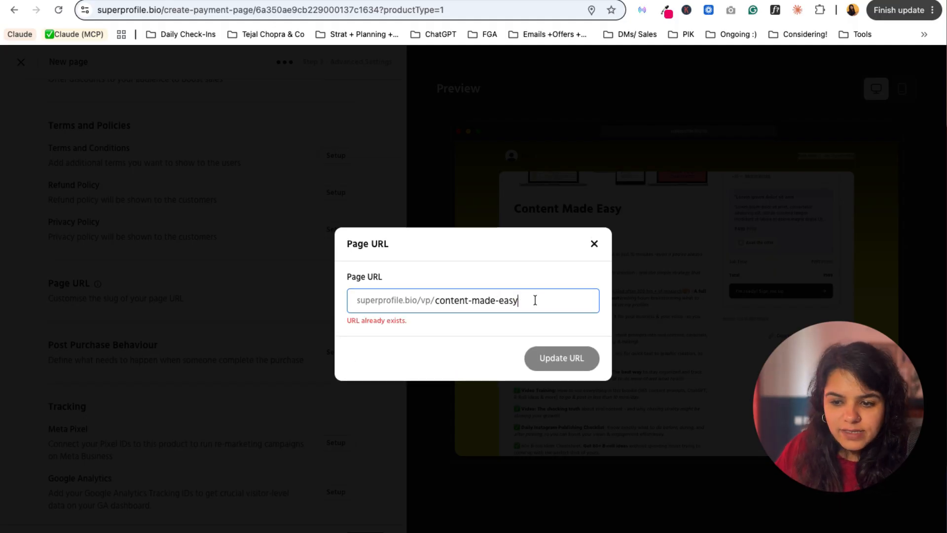
pyautogui.write('99')
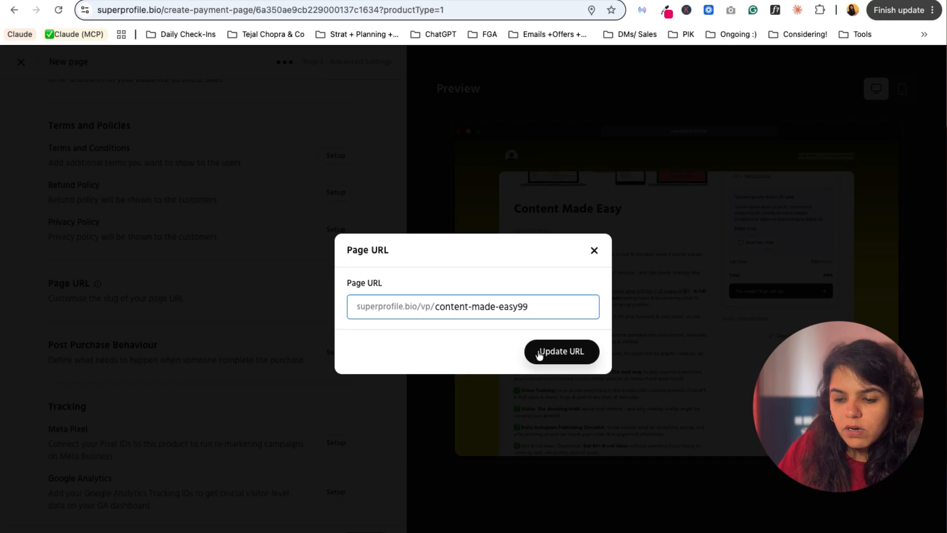
pyautogui.moveTo(531, 306); pyautogui.dragTo(514, 302)
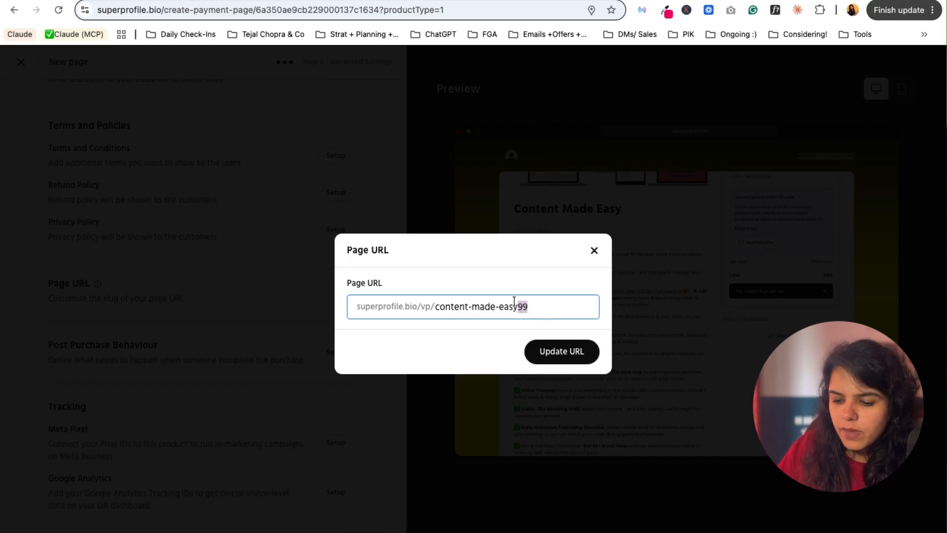
pyautogui.write('-bundles')
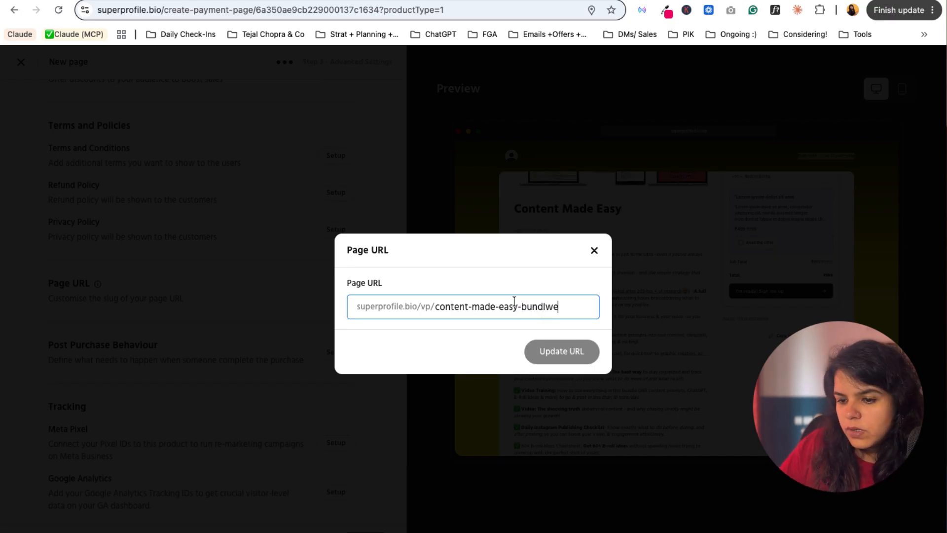
pyautogui.press('BackSpace')
pyautogui.press('BackSpace')
pyautogui.write('e')
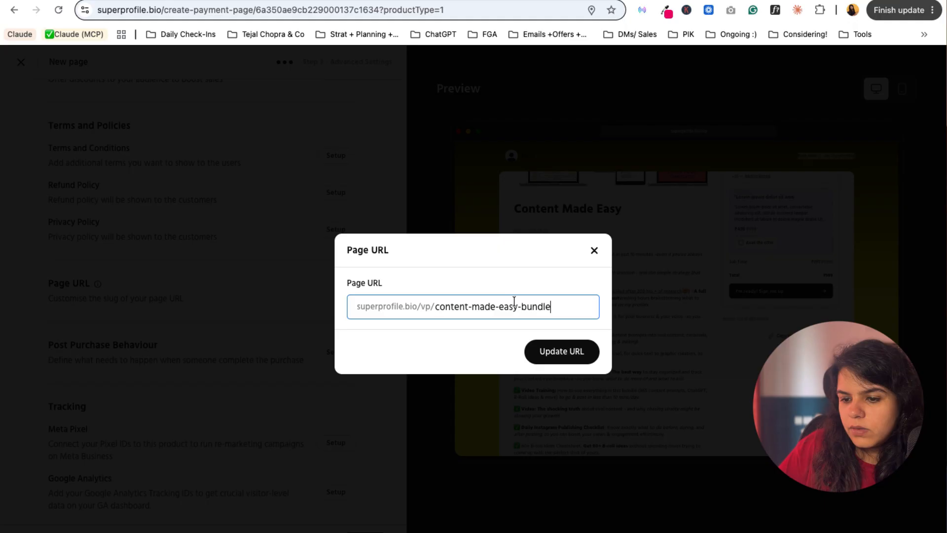
pyautogui.click(567, 361)
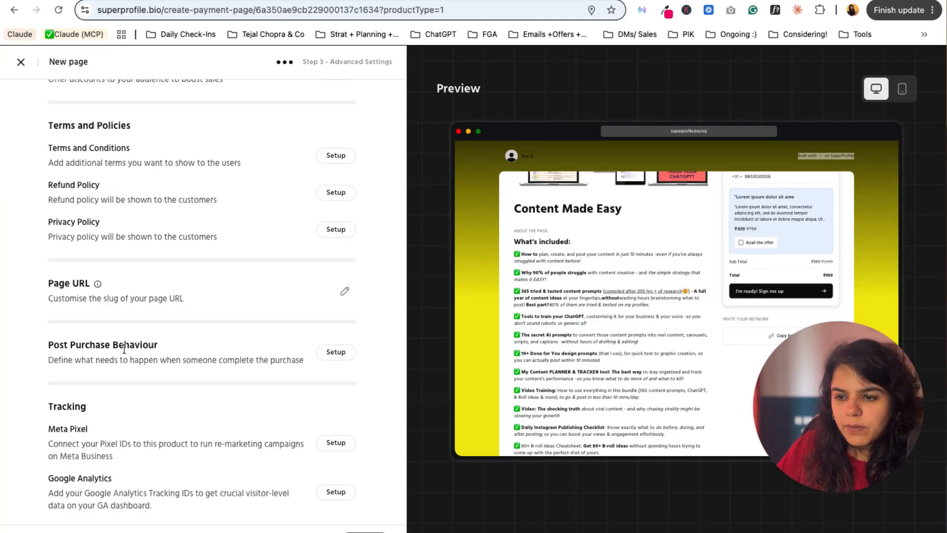
# Check the saved slug in the Page URL setting and close it without changes.
pyautogui.click(343, 297)
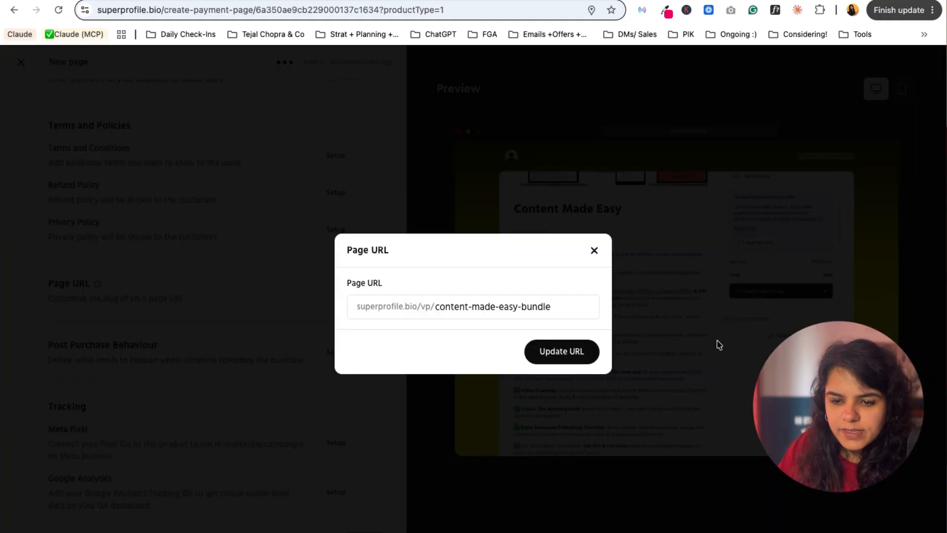
pyautogui.moveTo(555, 306); pyautogui.dragTo(402, 307)
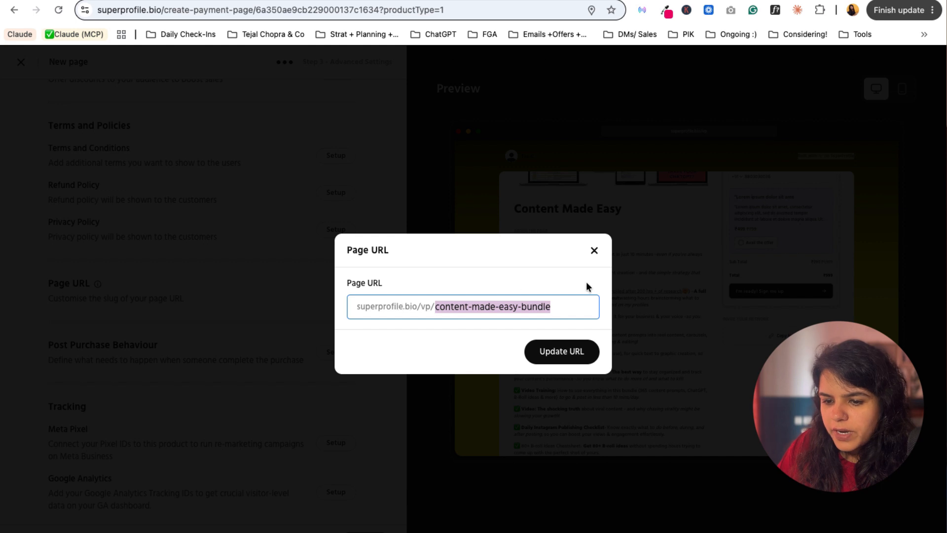
pyautogui.click(594, 251)
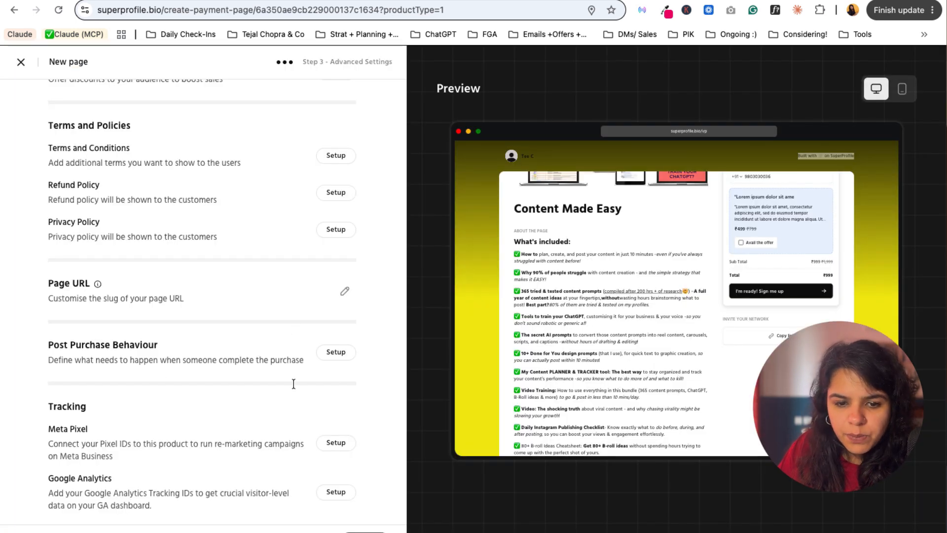
# Compare the Thank you note and Redirection URL options for Post Purchase Behaviour, and close the setup without updating.
pyautogui.click(335, 353)
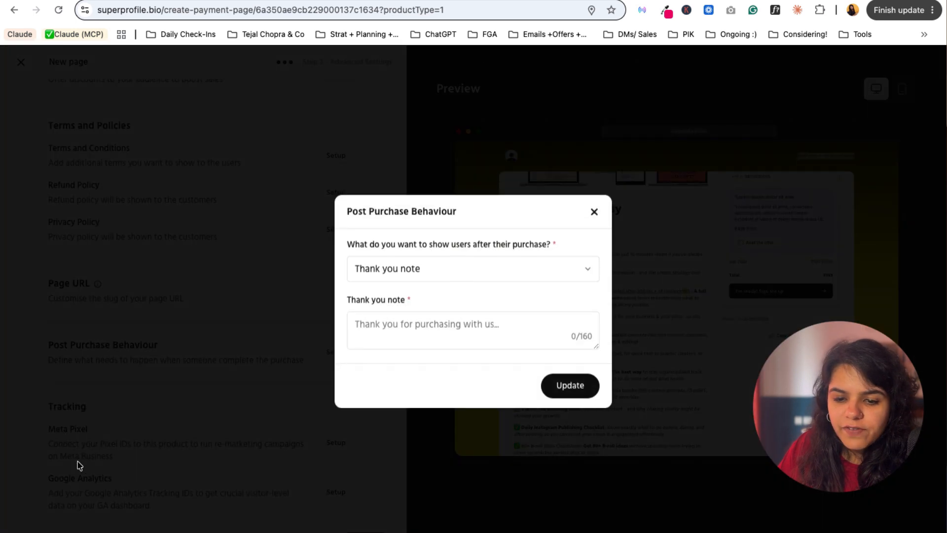
pyautogui.click(464, 273)
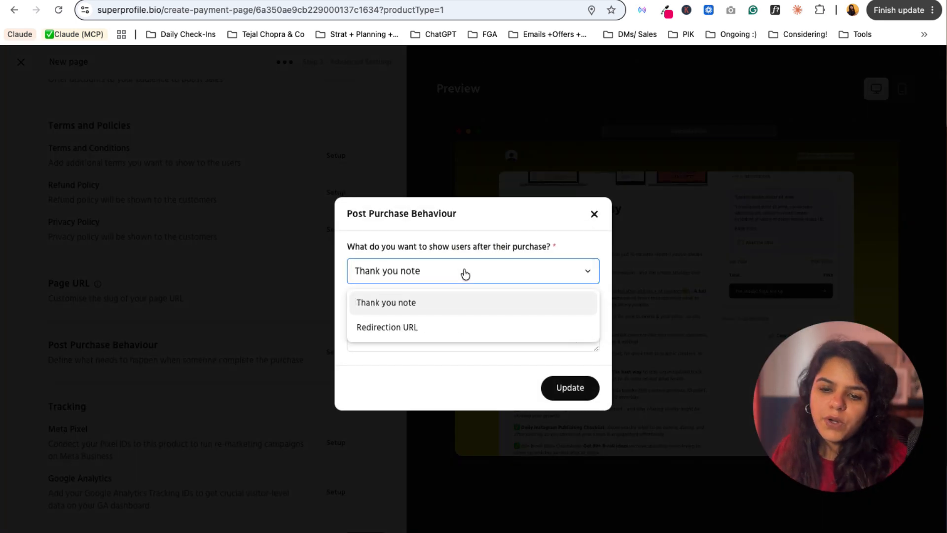
pyautogui.click(462, 327)
pyautogui.click(444, 281)
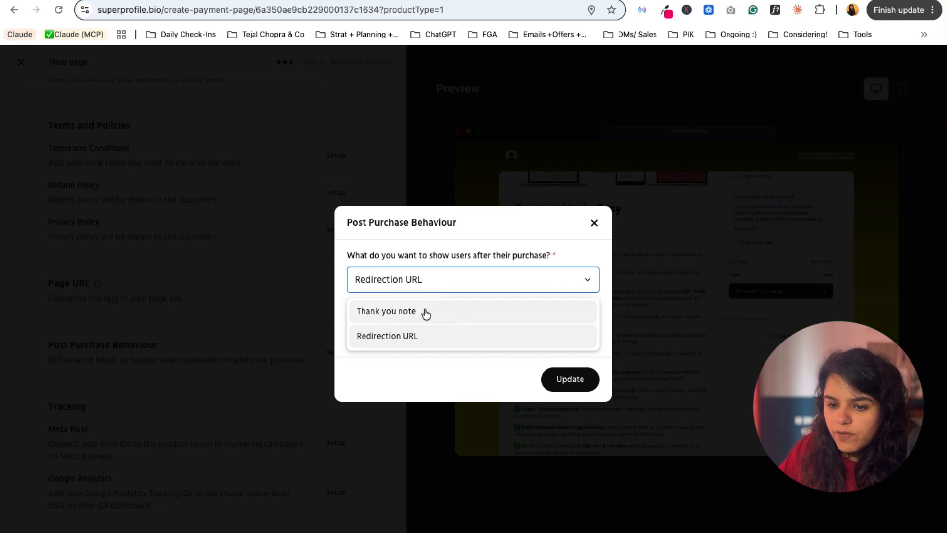
pyautogui.click(422, 311)
pyautogui.click(323, 394)
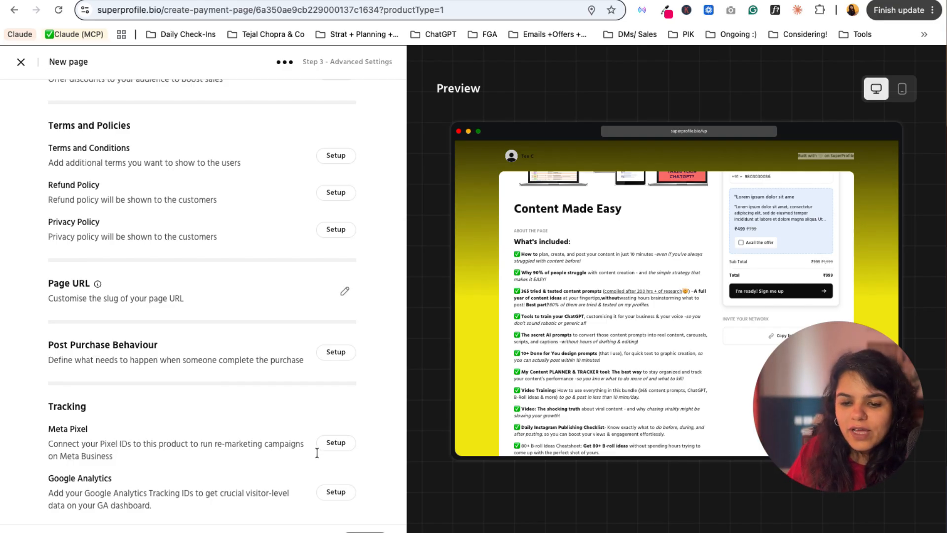
# Examine the Meta Pixel setup, including the Initiate Payment and Payment Complete metrics, and the Google Analytics setup, closing both without adding an ID.
pyautogui.click(334, 443)
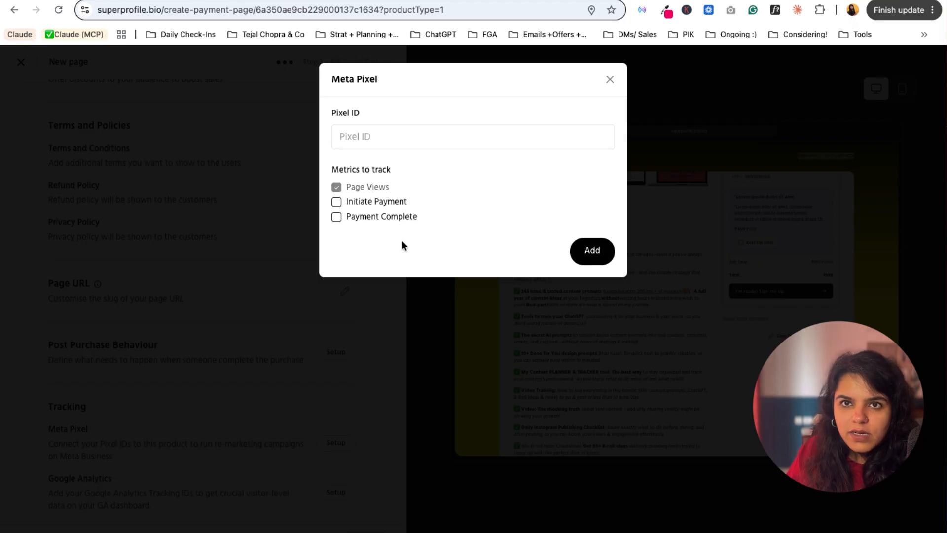
pyautogui.click(421, 146)
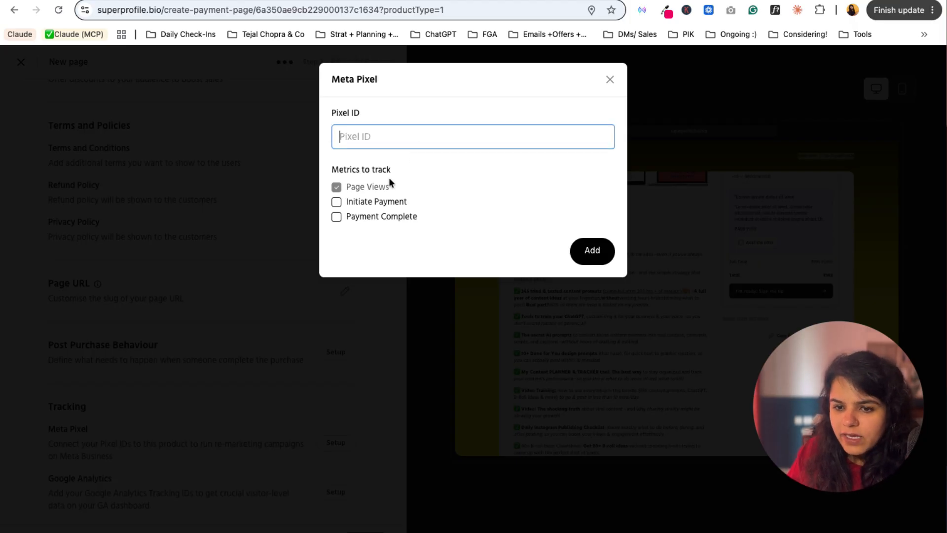
pyautogui.click(336, 203)
pyautogui.click(337, 217)
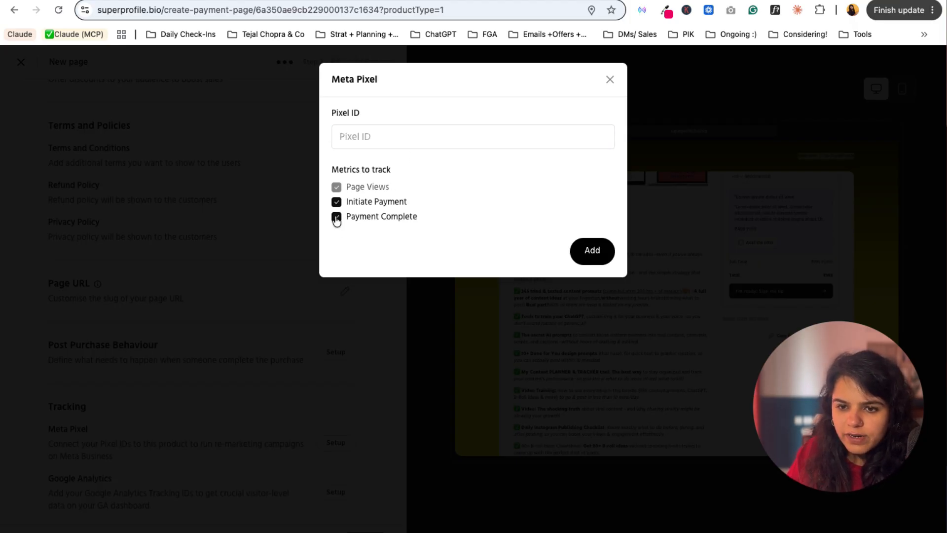
pyautogui.click(353, 133)
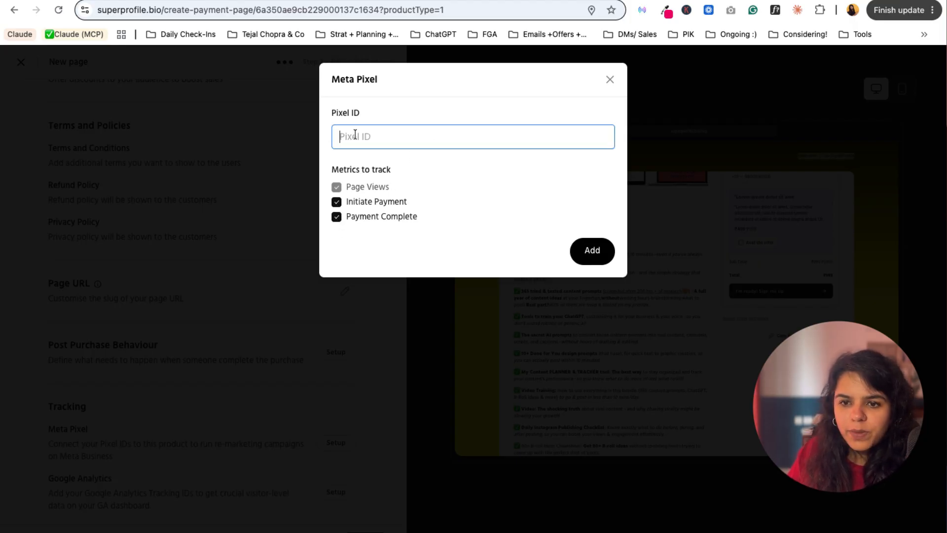
pyautogui.click(610, 79)
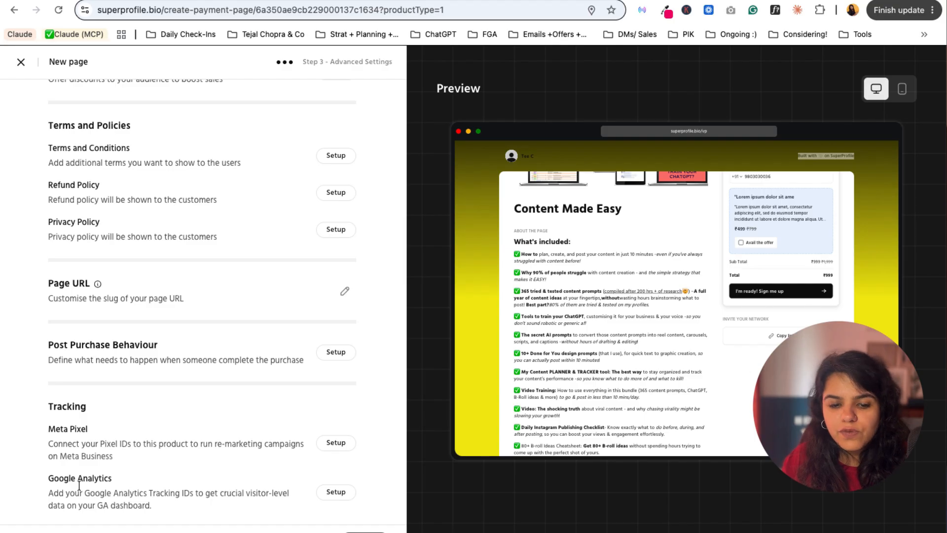
pyautogui.click(334, 491)
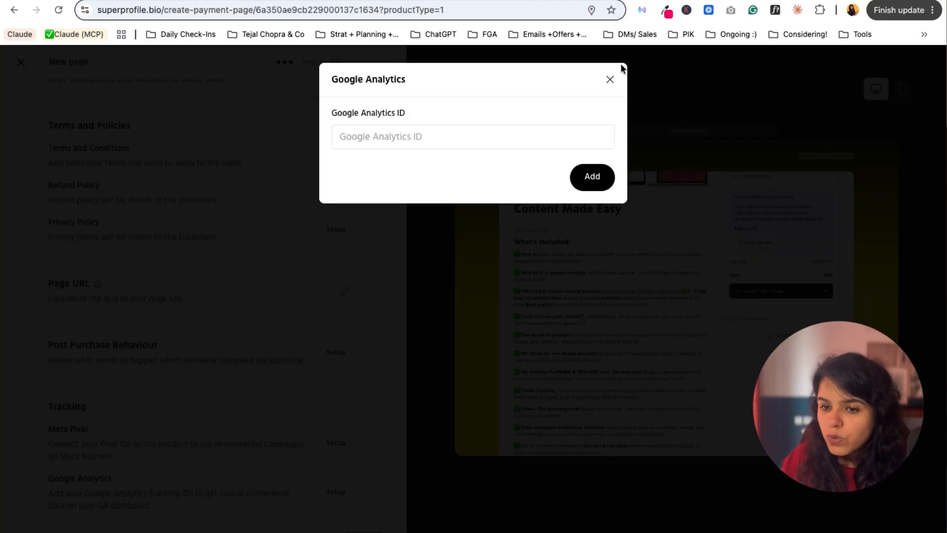
pyautogui.click(609, 80)
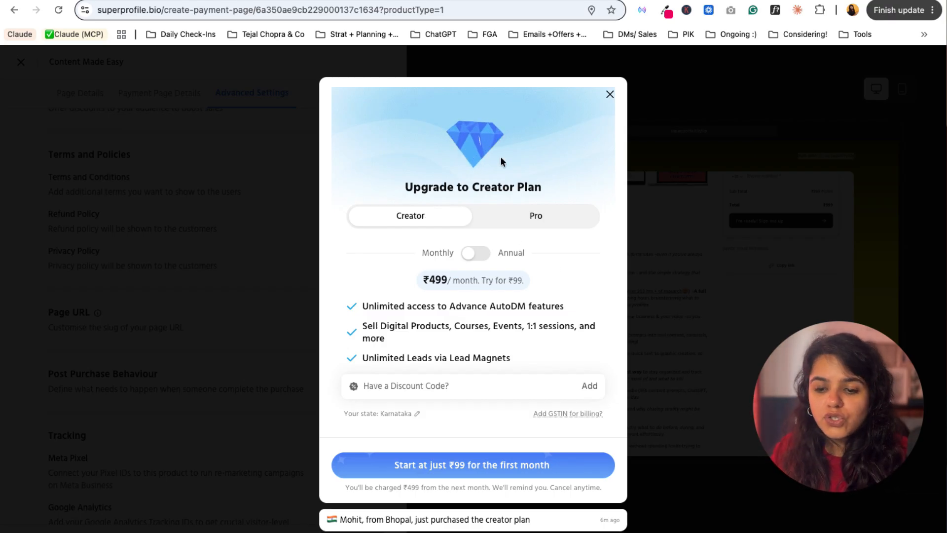
# Dismiss the Creator Plan upgrade offer and open the unpublished Content Made Easy payment page for editing.
pyautogui.click(610, 94)
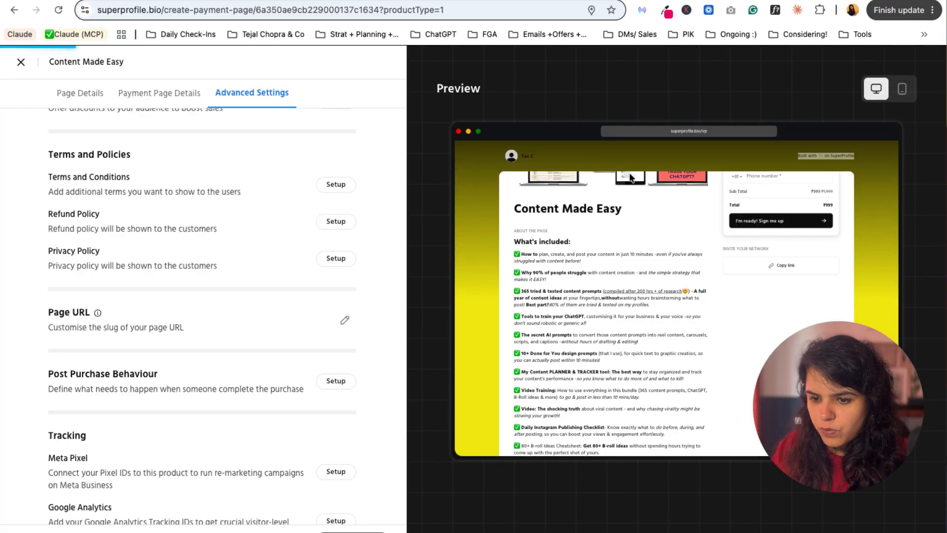
pyautogui.click(412, 428)
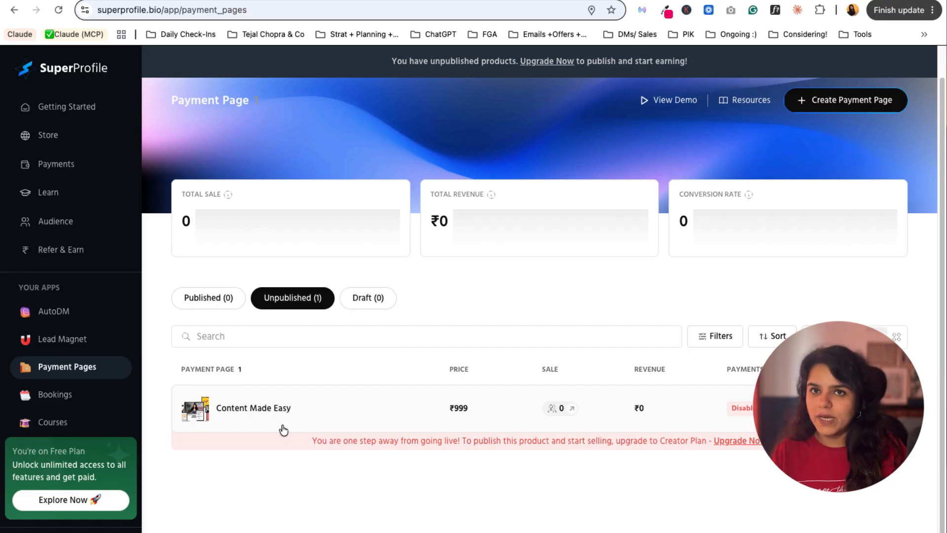
pyautogui.click(284, 428)
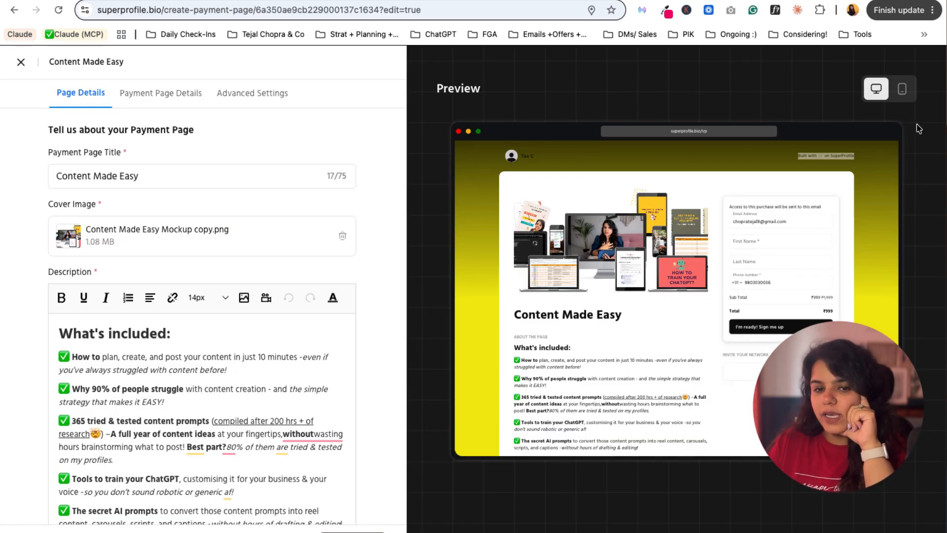
# Review the payment page's mobile preview through the description, testimonials and frequently asked questions, and return to the desktop preview.
pyautogui.click(902, 89)
pyautogui.scroll(-3, 757, 296)
pyautogui.scroll(-10, 696, 310)
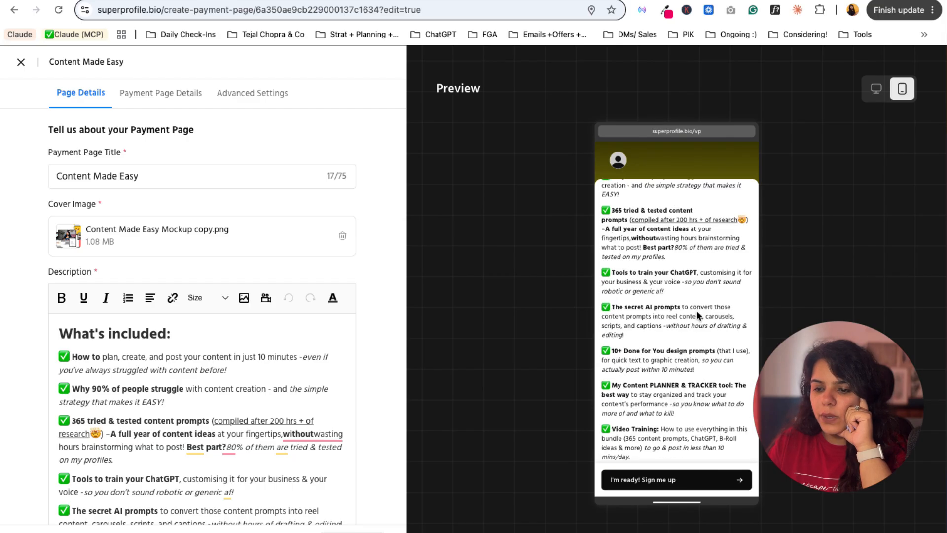
pyautogui.scroll(-5, 667, 307)
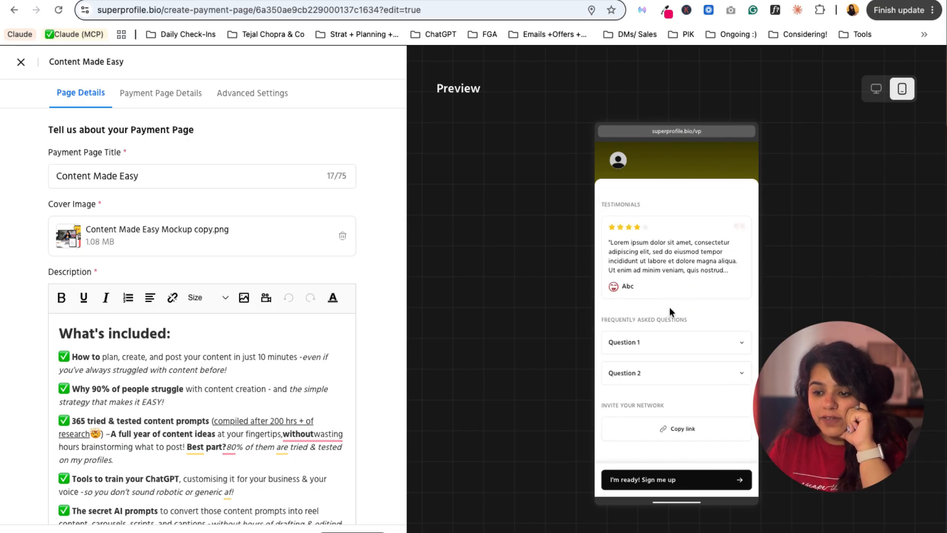
pyautogui.scroll(15, 669, 307)
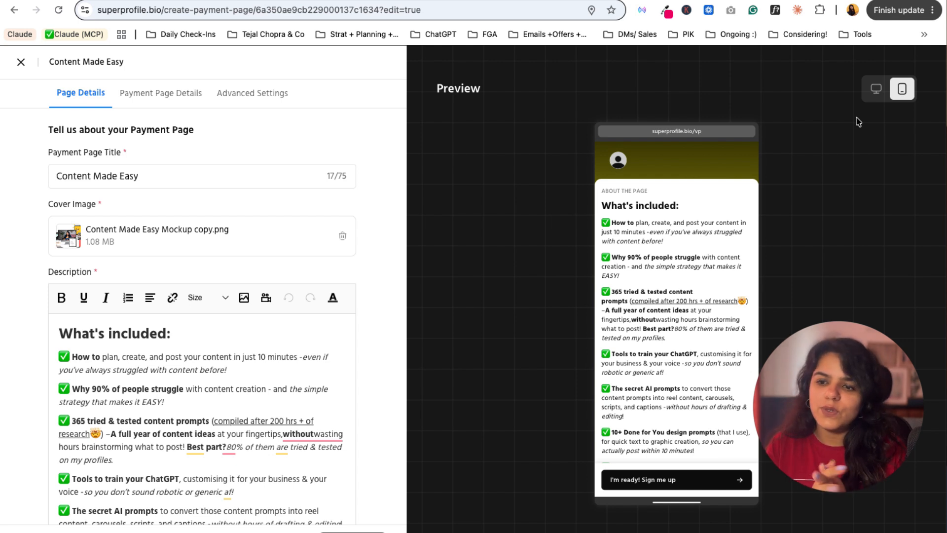
pyautogui.click(876, 88)
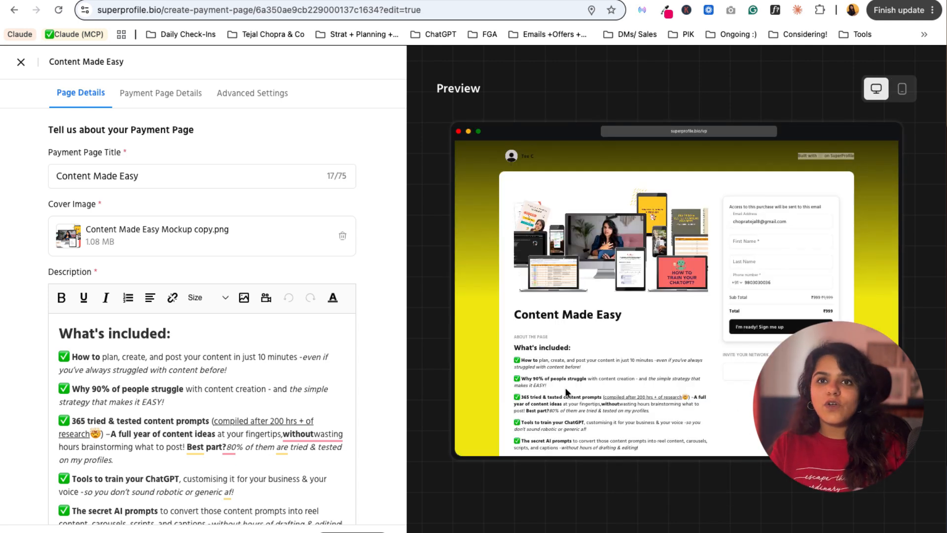